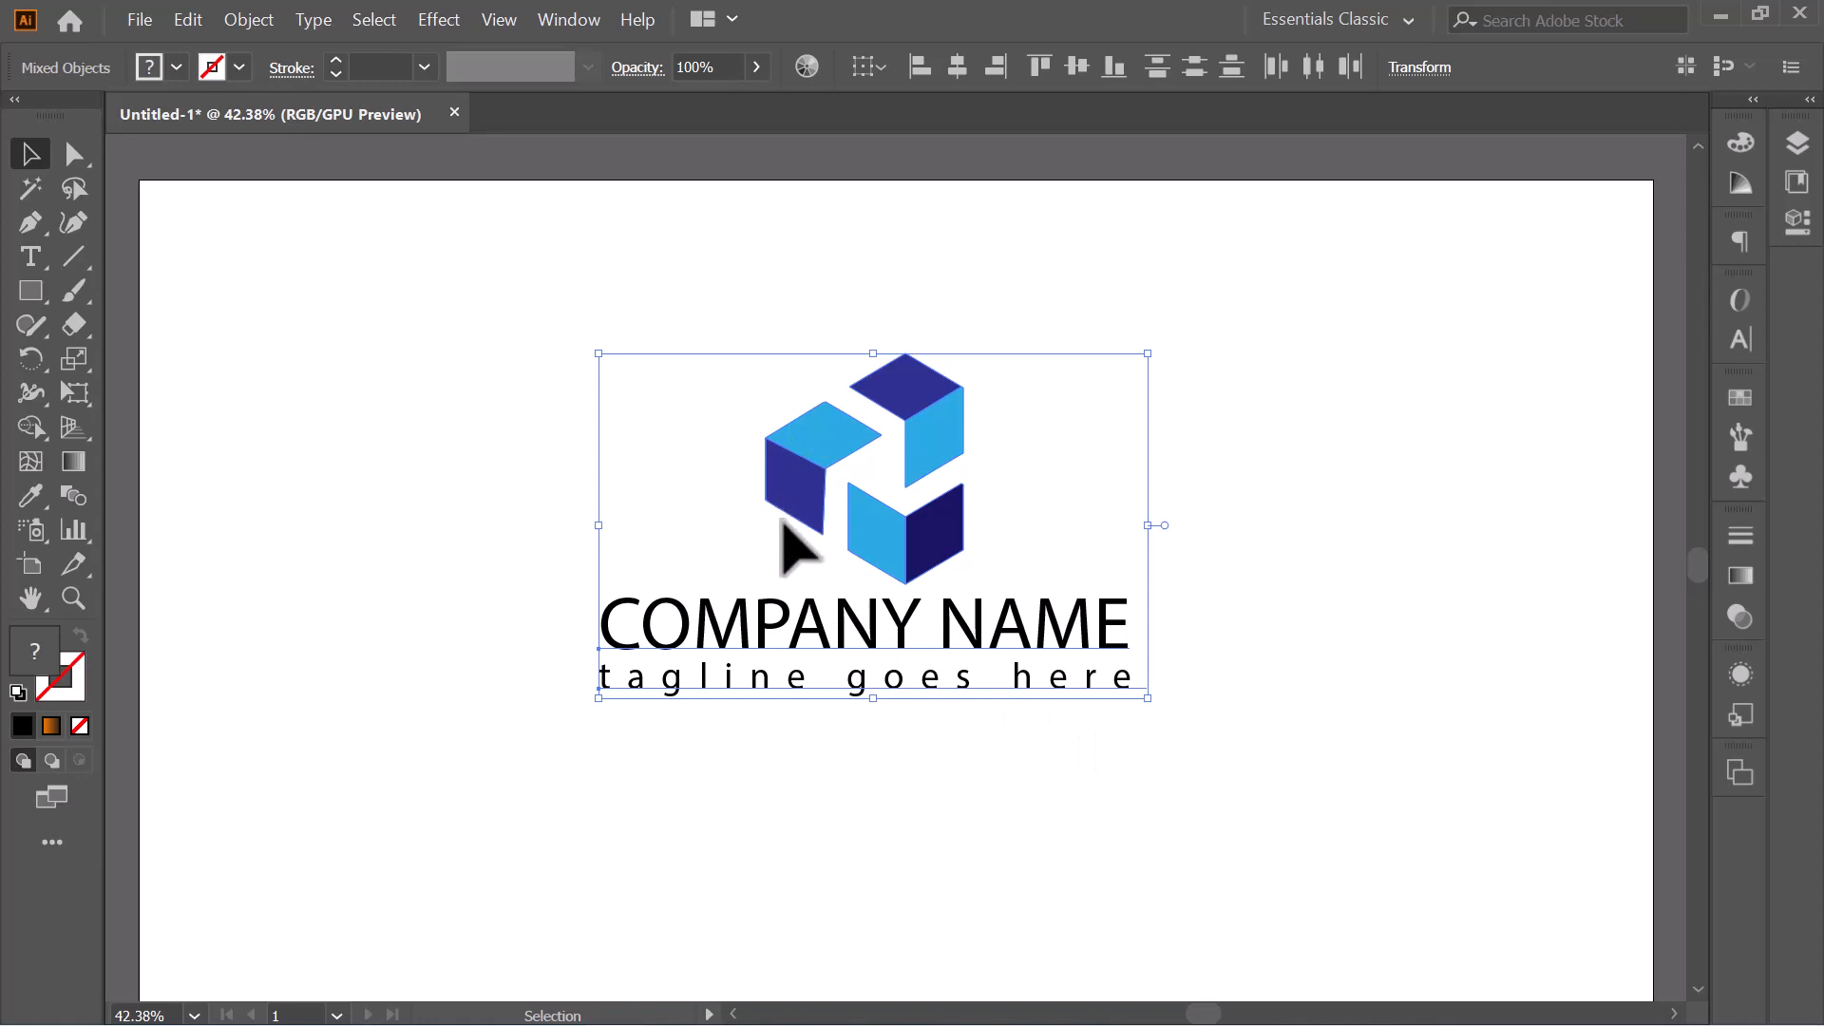
# Move the finished cube logo with its text to the left side of the artboard.
pyautogui.moveTo(903, 554); pyautogui.dragTo(456, 588)
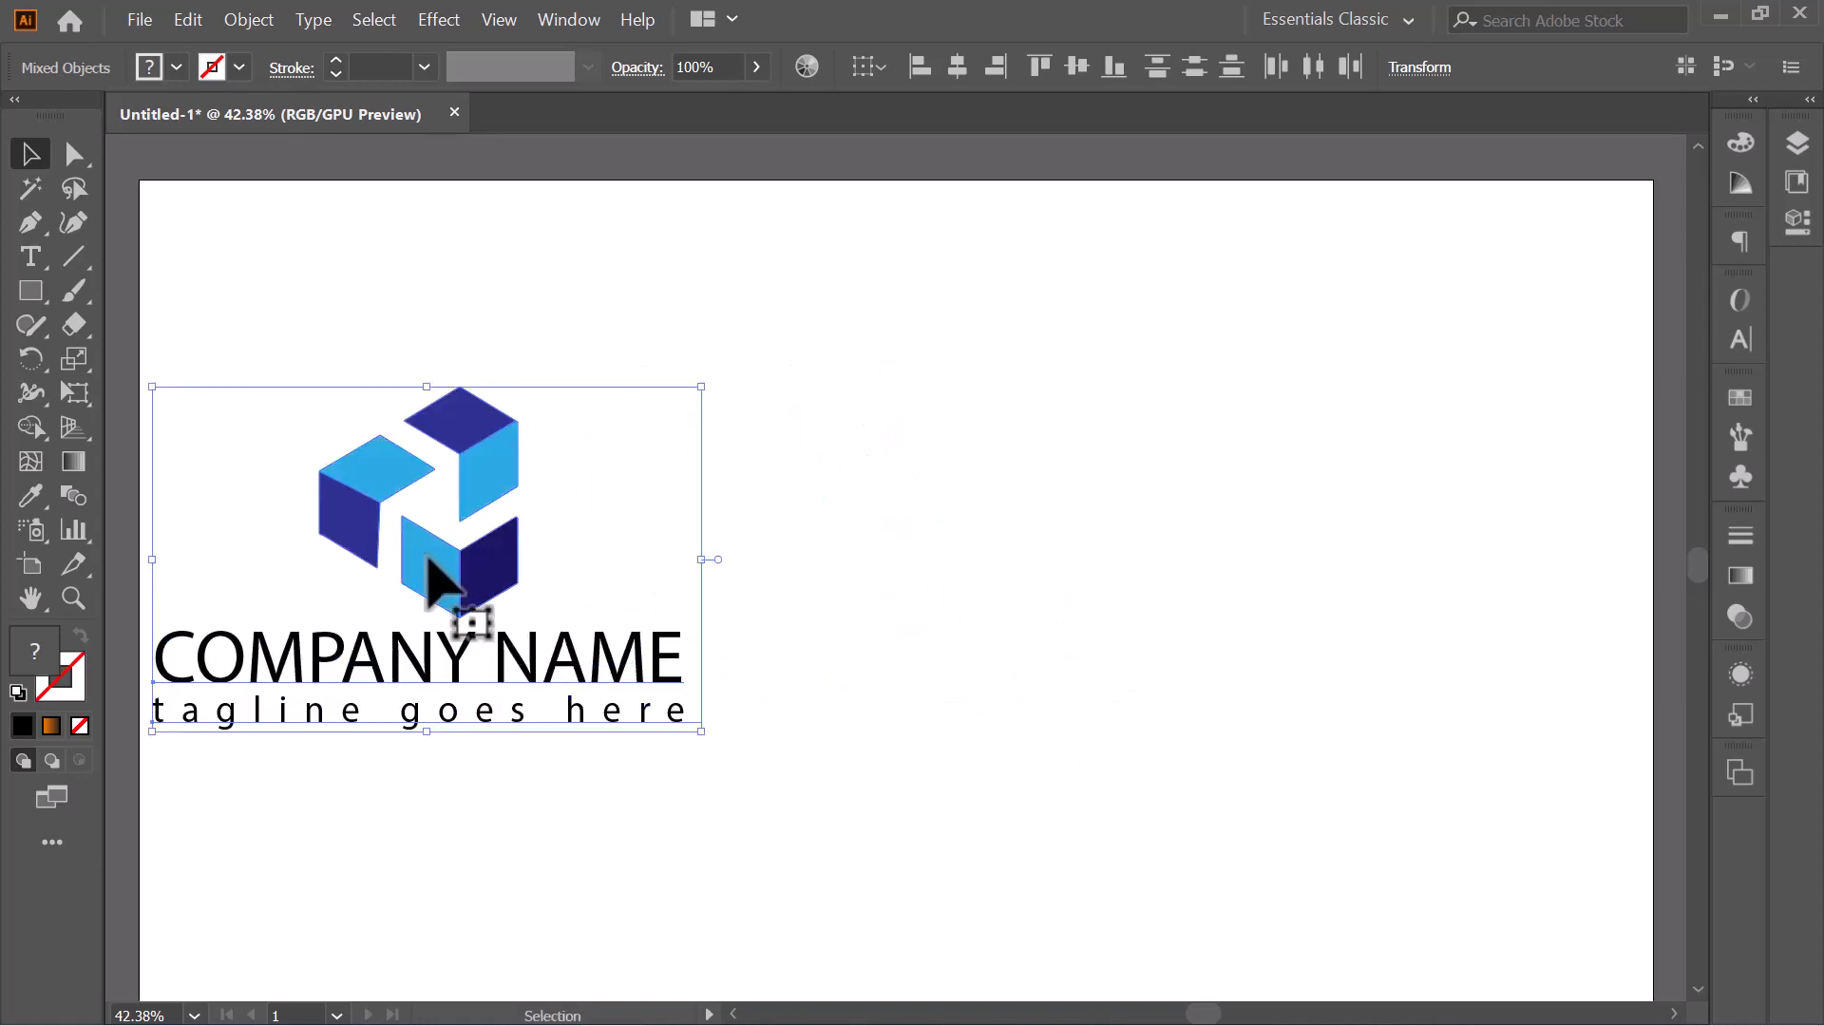
pyautogui.click(469, 319)
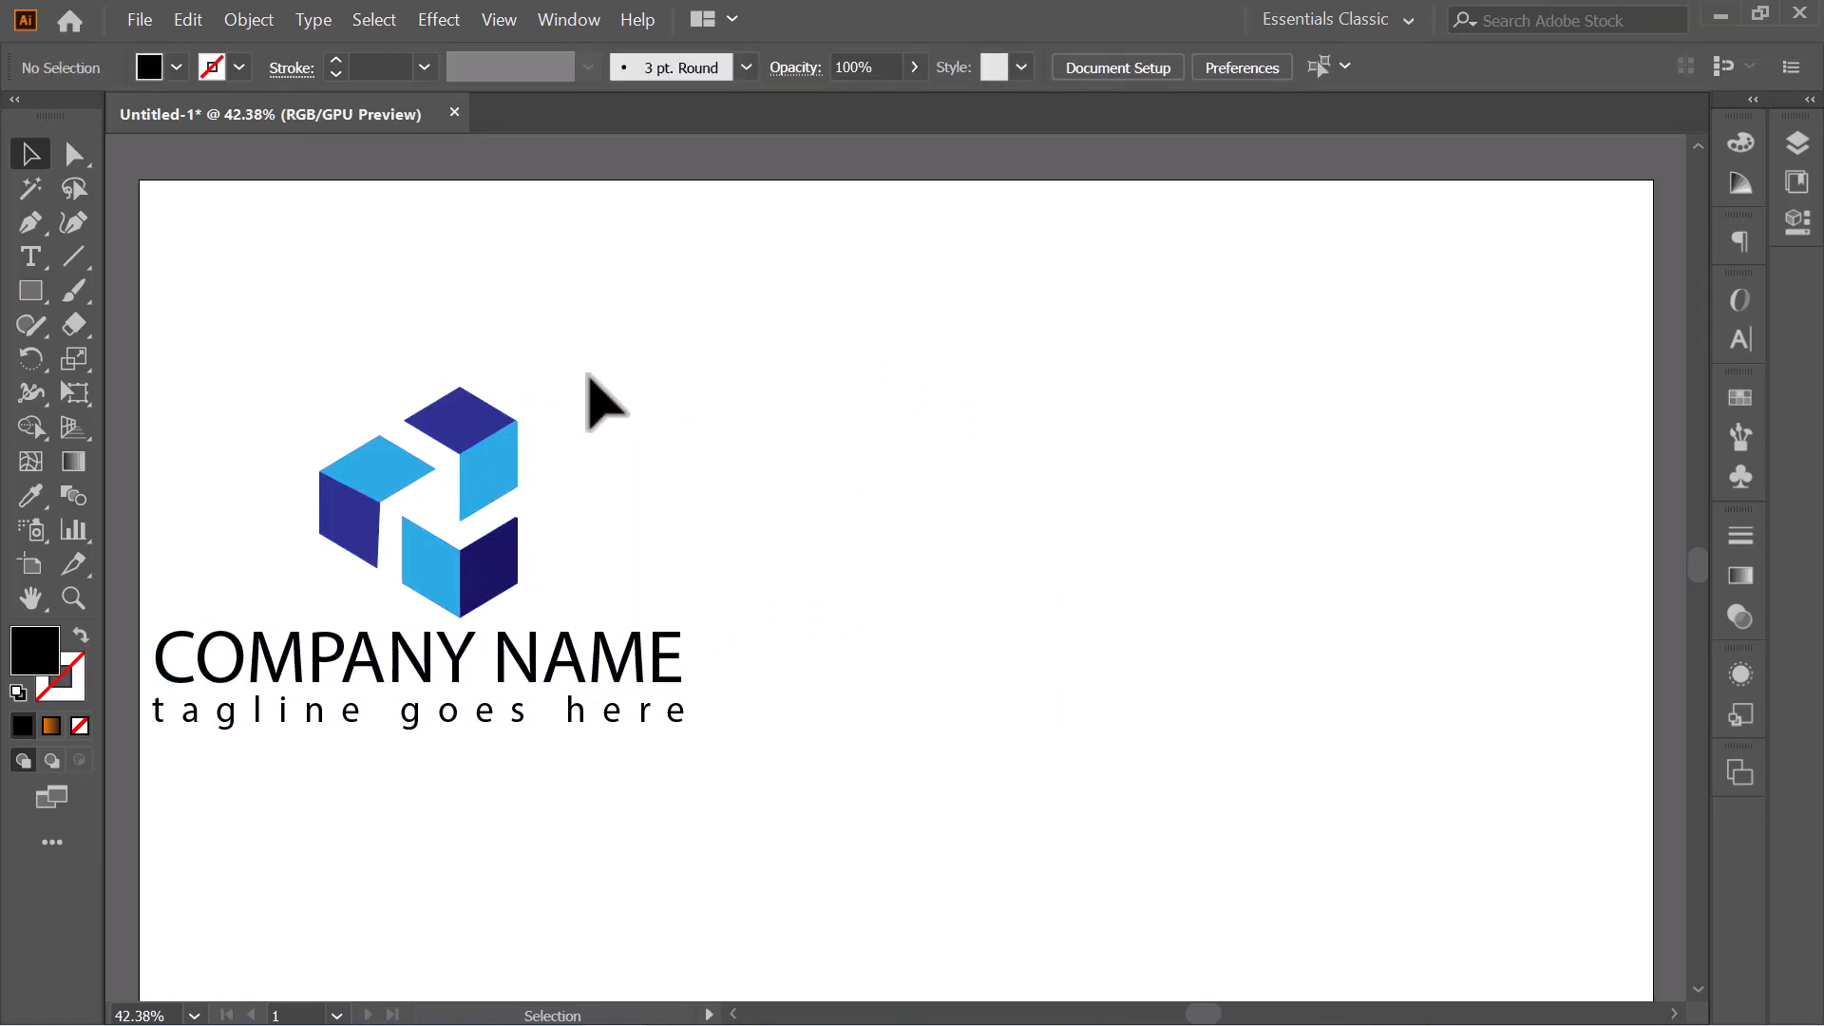
# Draw a long horizontal straight line in the empty area beside the logo and shift it slightly towards the logo.
pyautogui.click(74, 255)
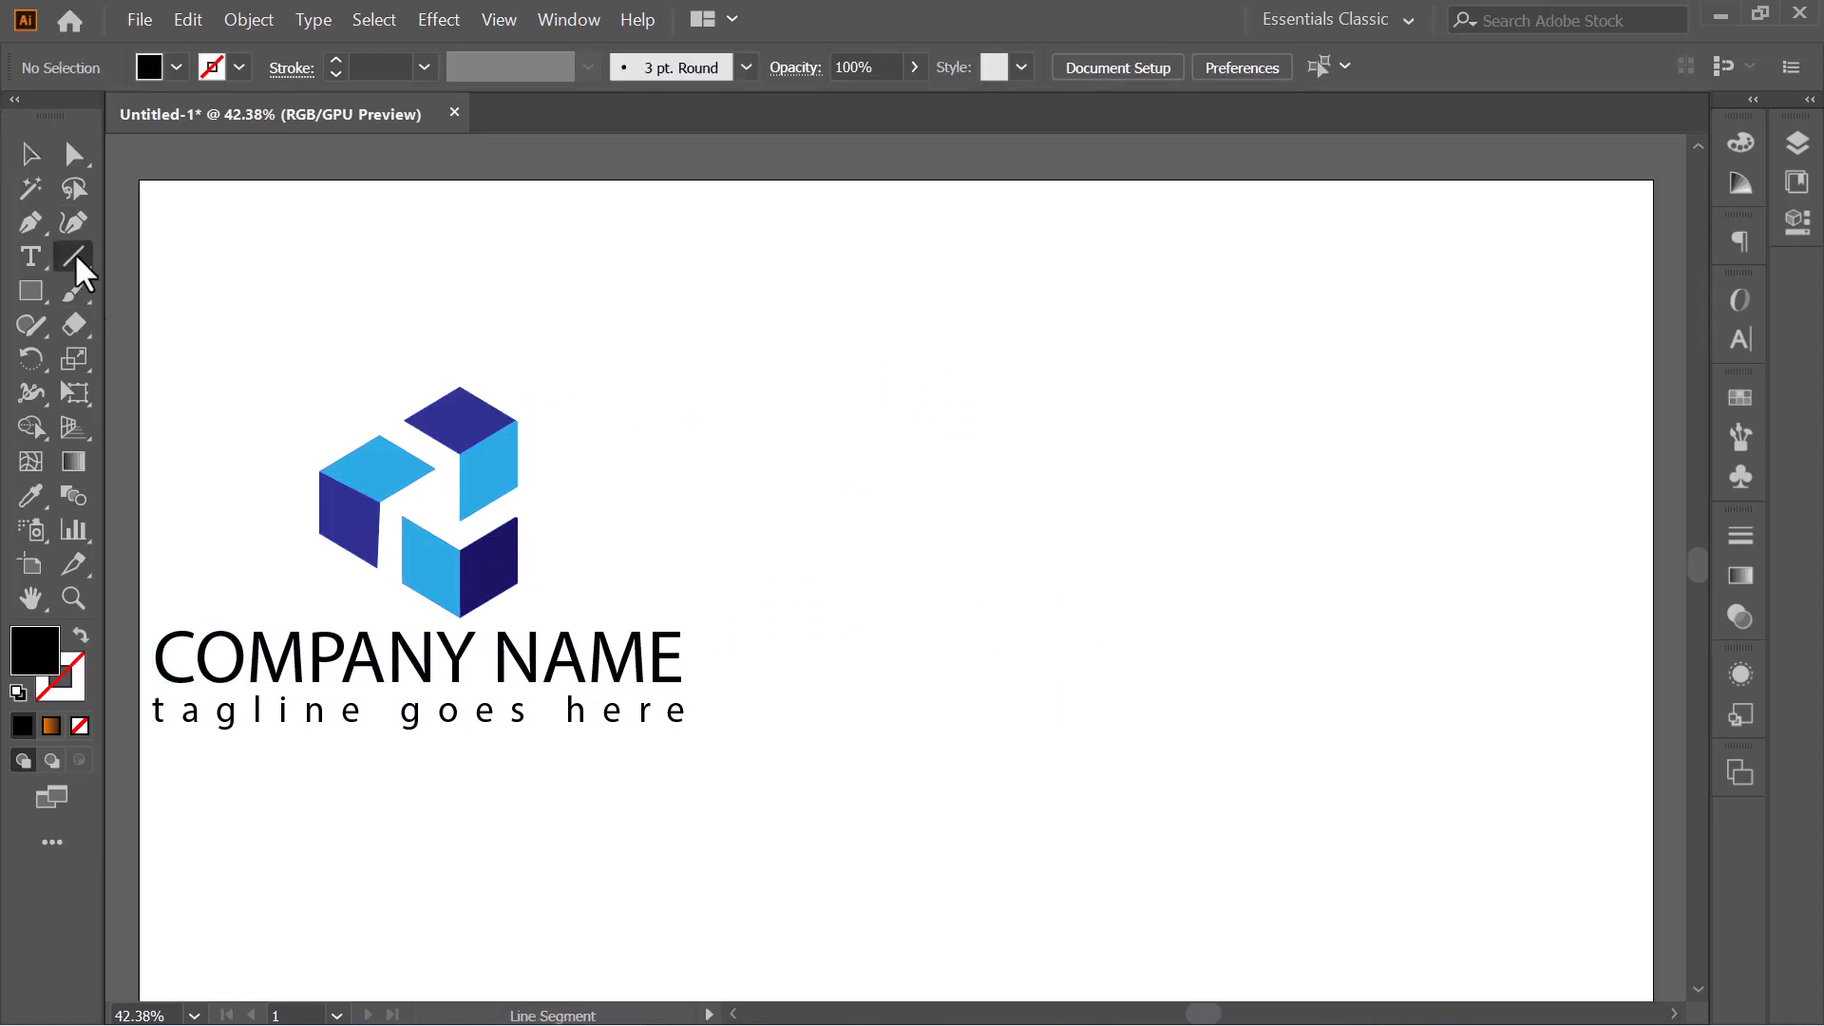
pyautogui.moveTo(318, 435); pyautogui.dragTo(1584, 435)
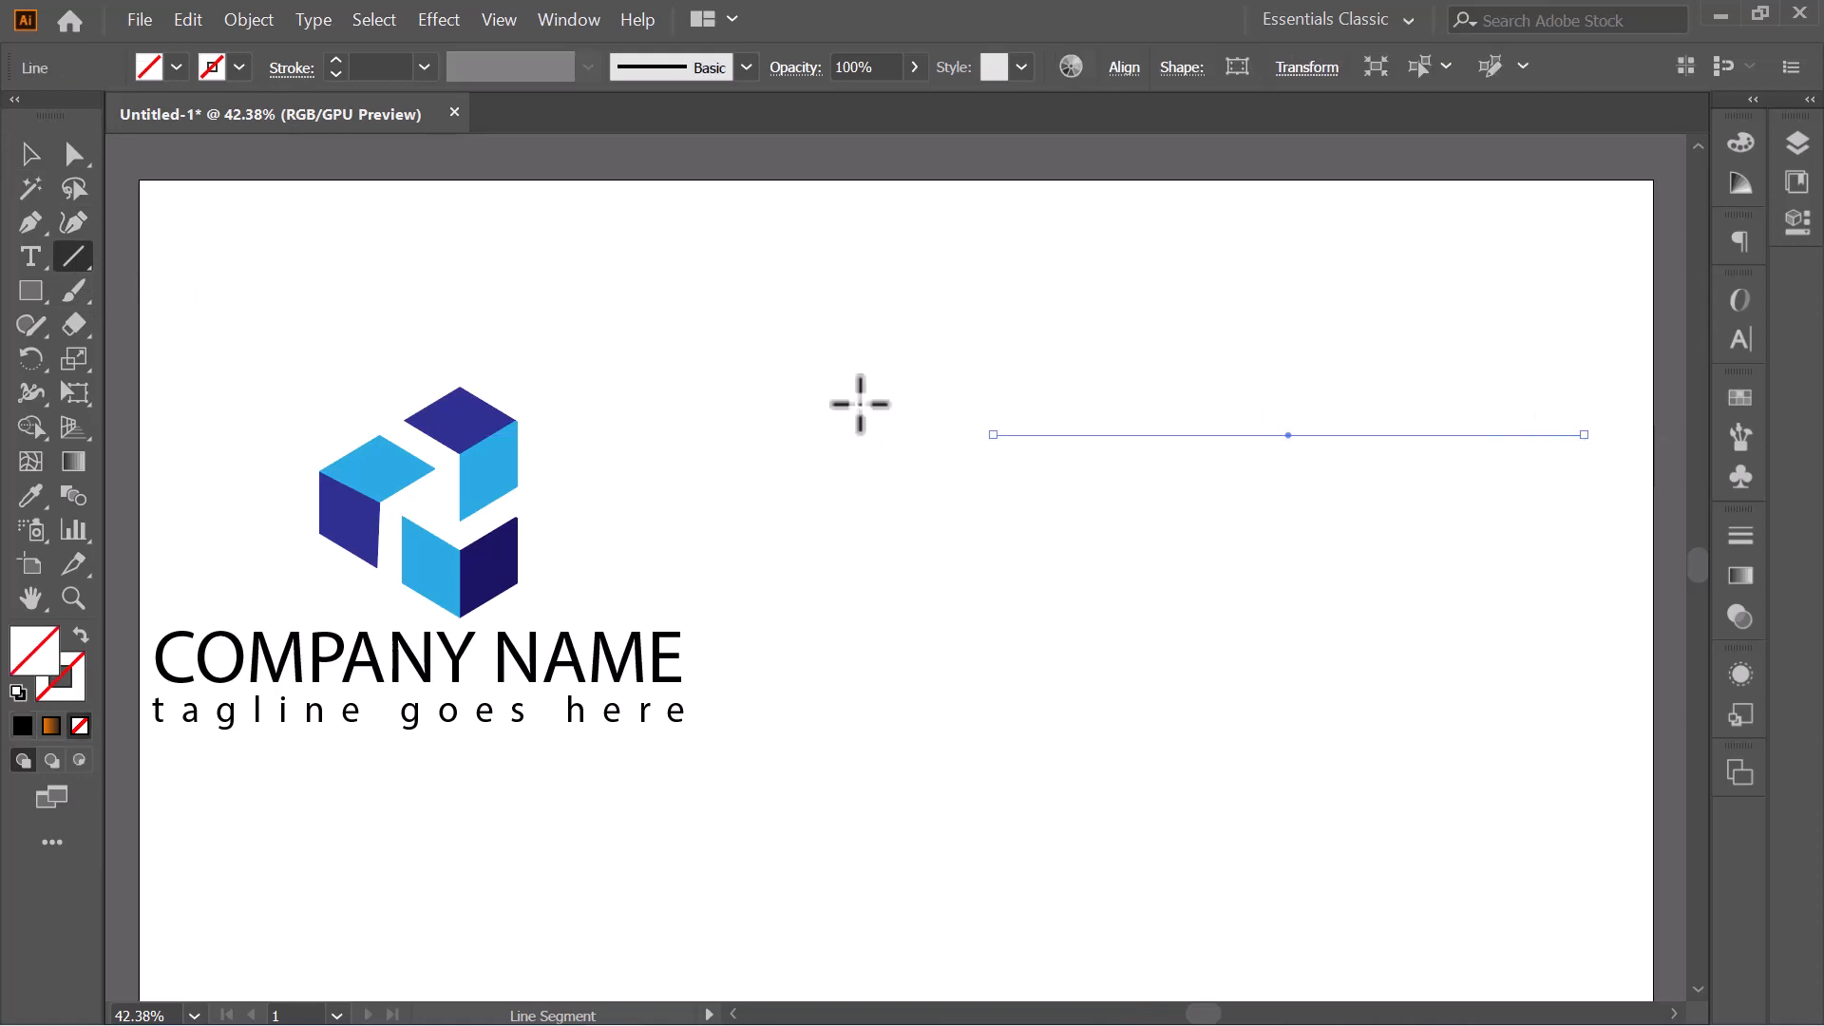
pyautogui.click(29, 155)
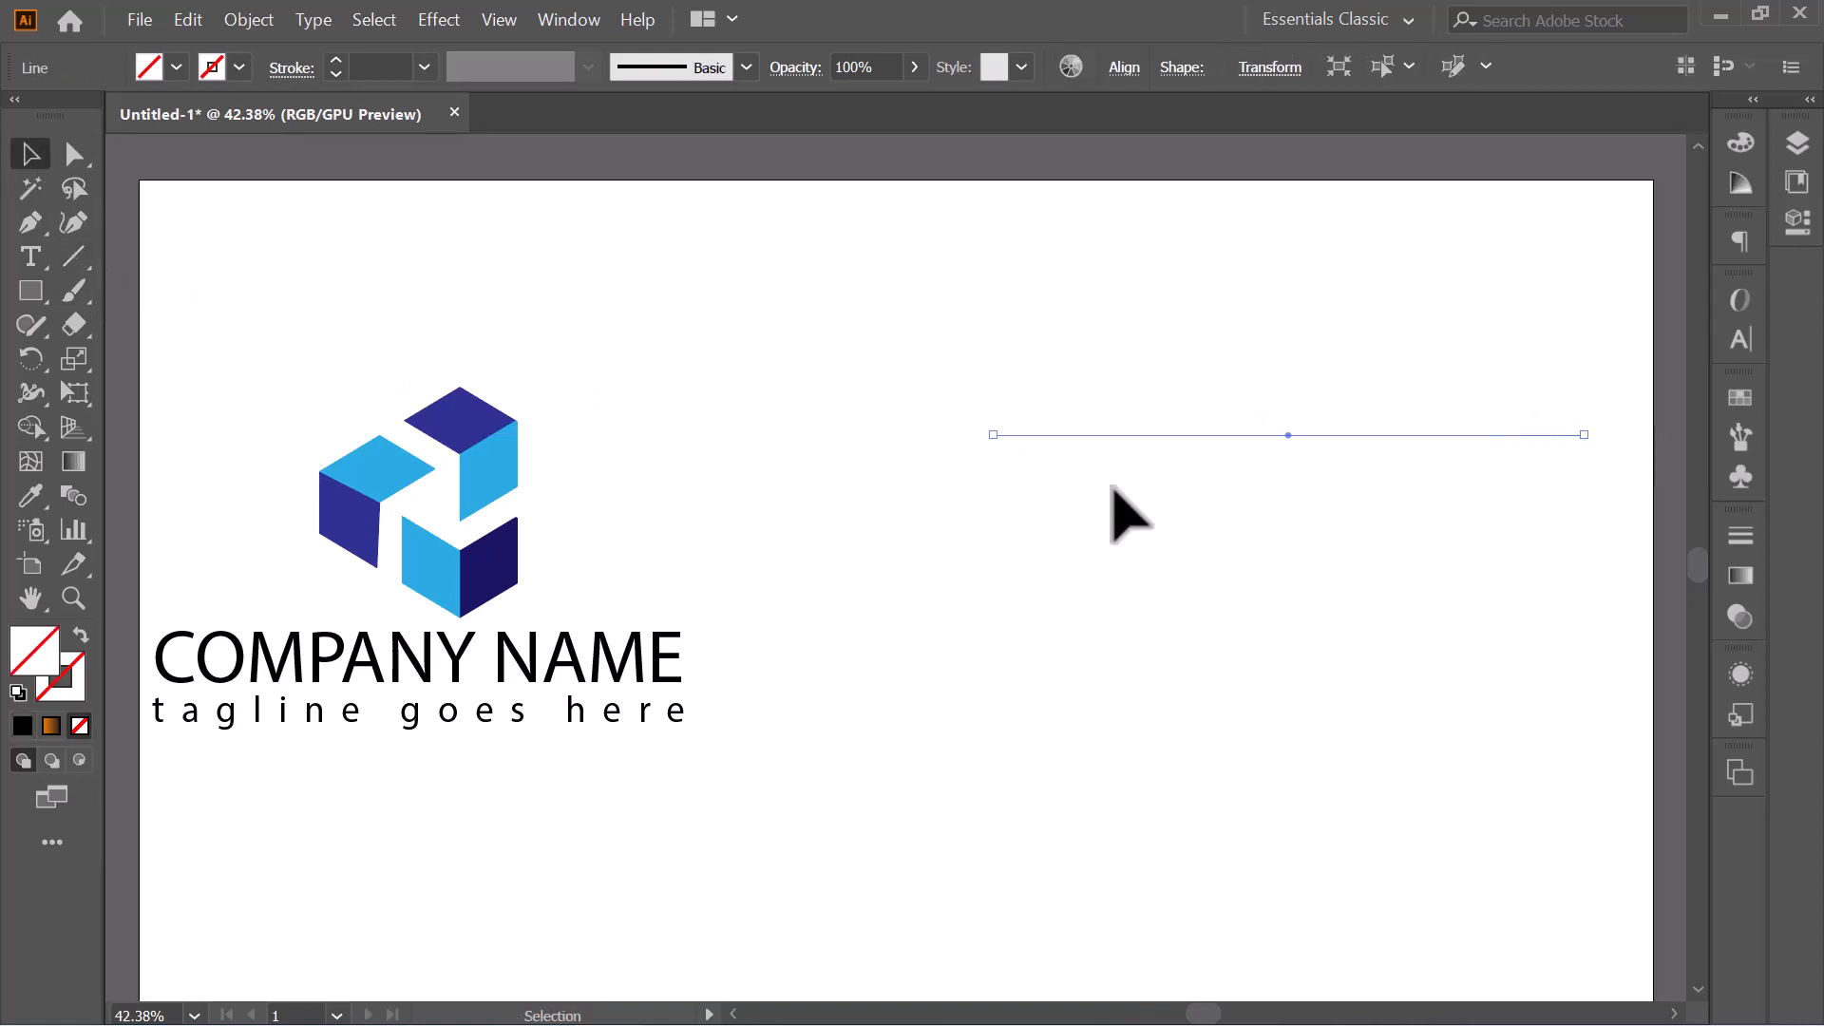
pyautogui.moveTo(1219, 437); pyautogui.dragTo(1135, 435)
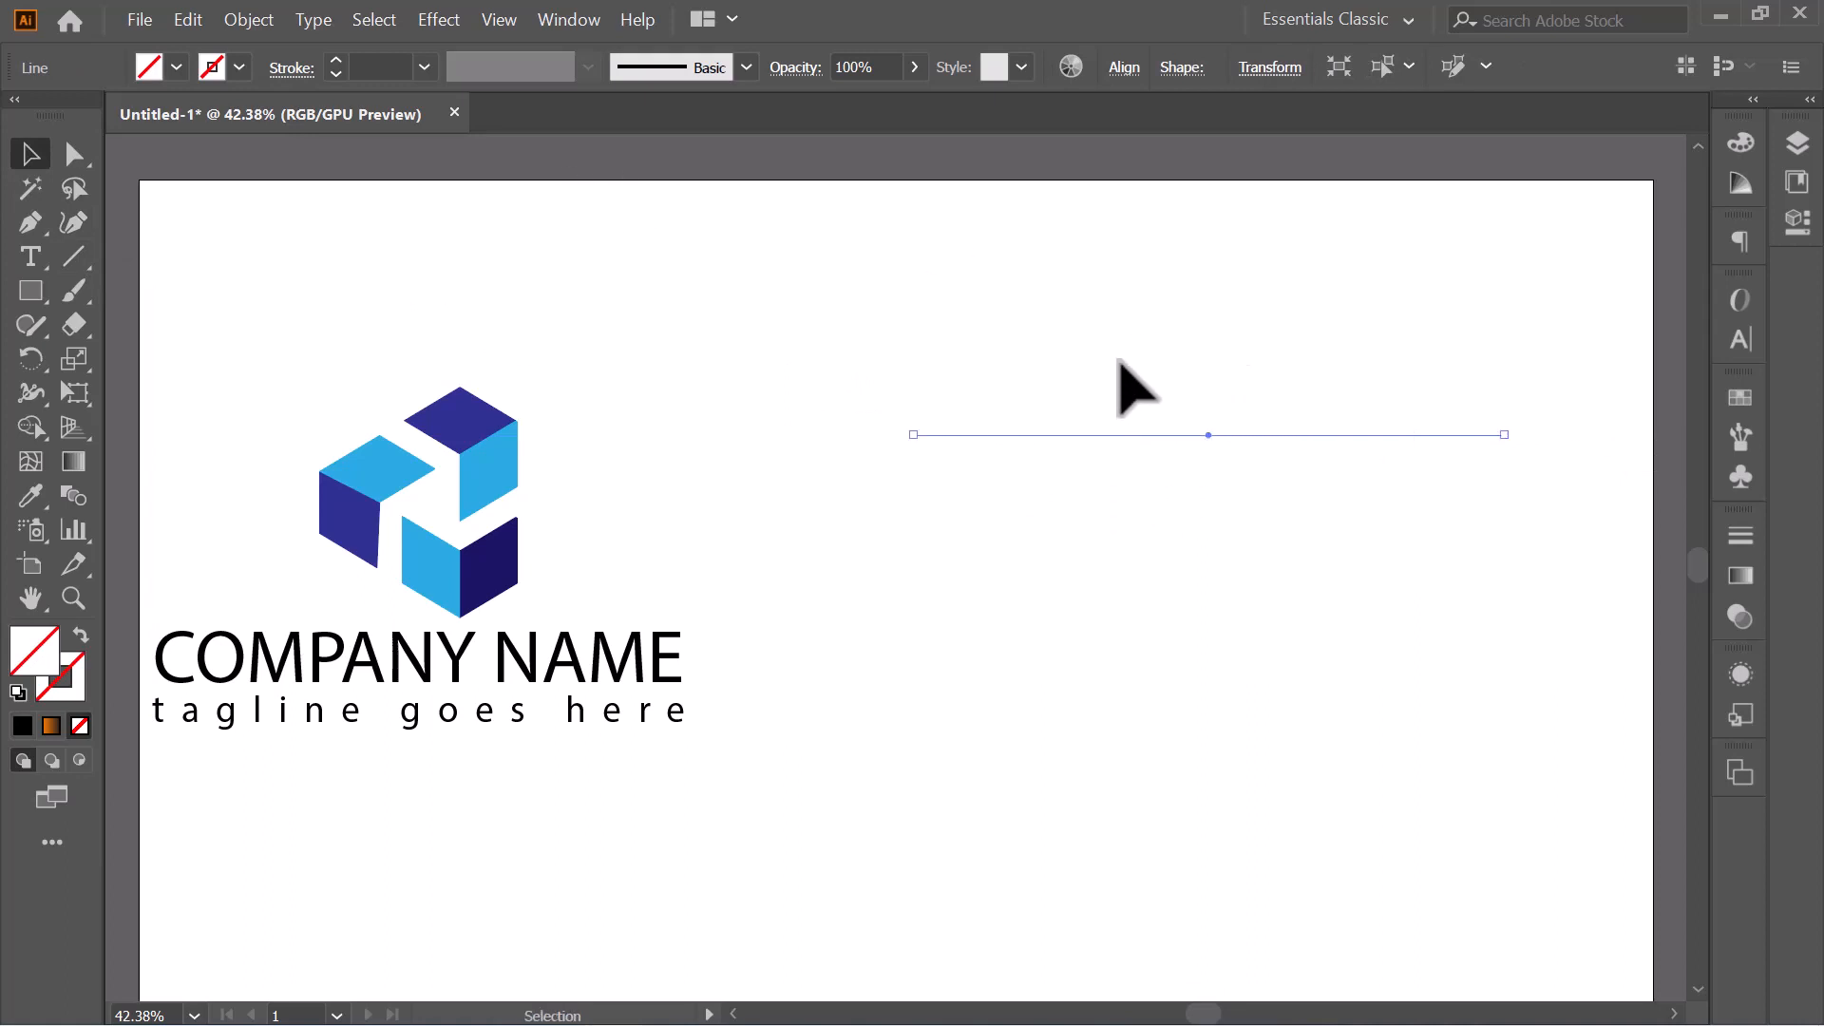
# Give the horizontal line a black stroke of 1 pt.
pyautogui.click(334, 58)
pyautogui.click(335, 58)
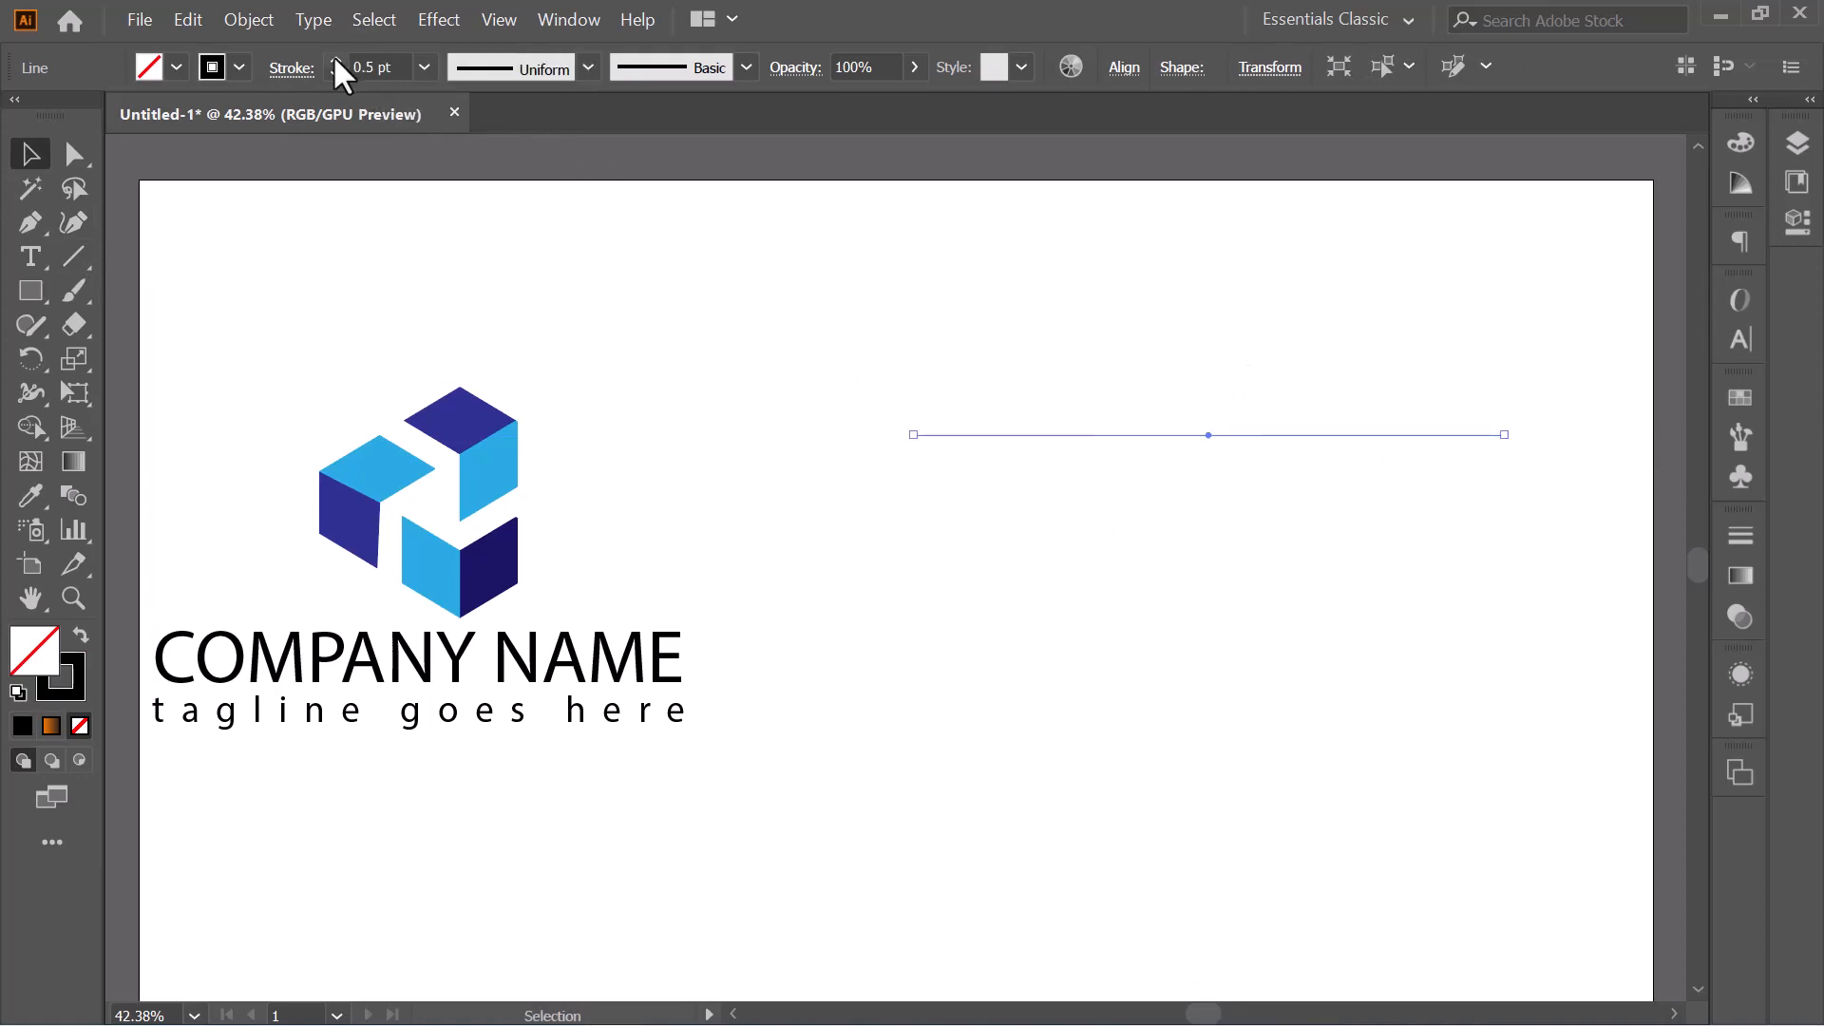
pyautogui.click(335, 58)
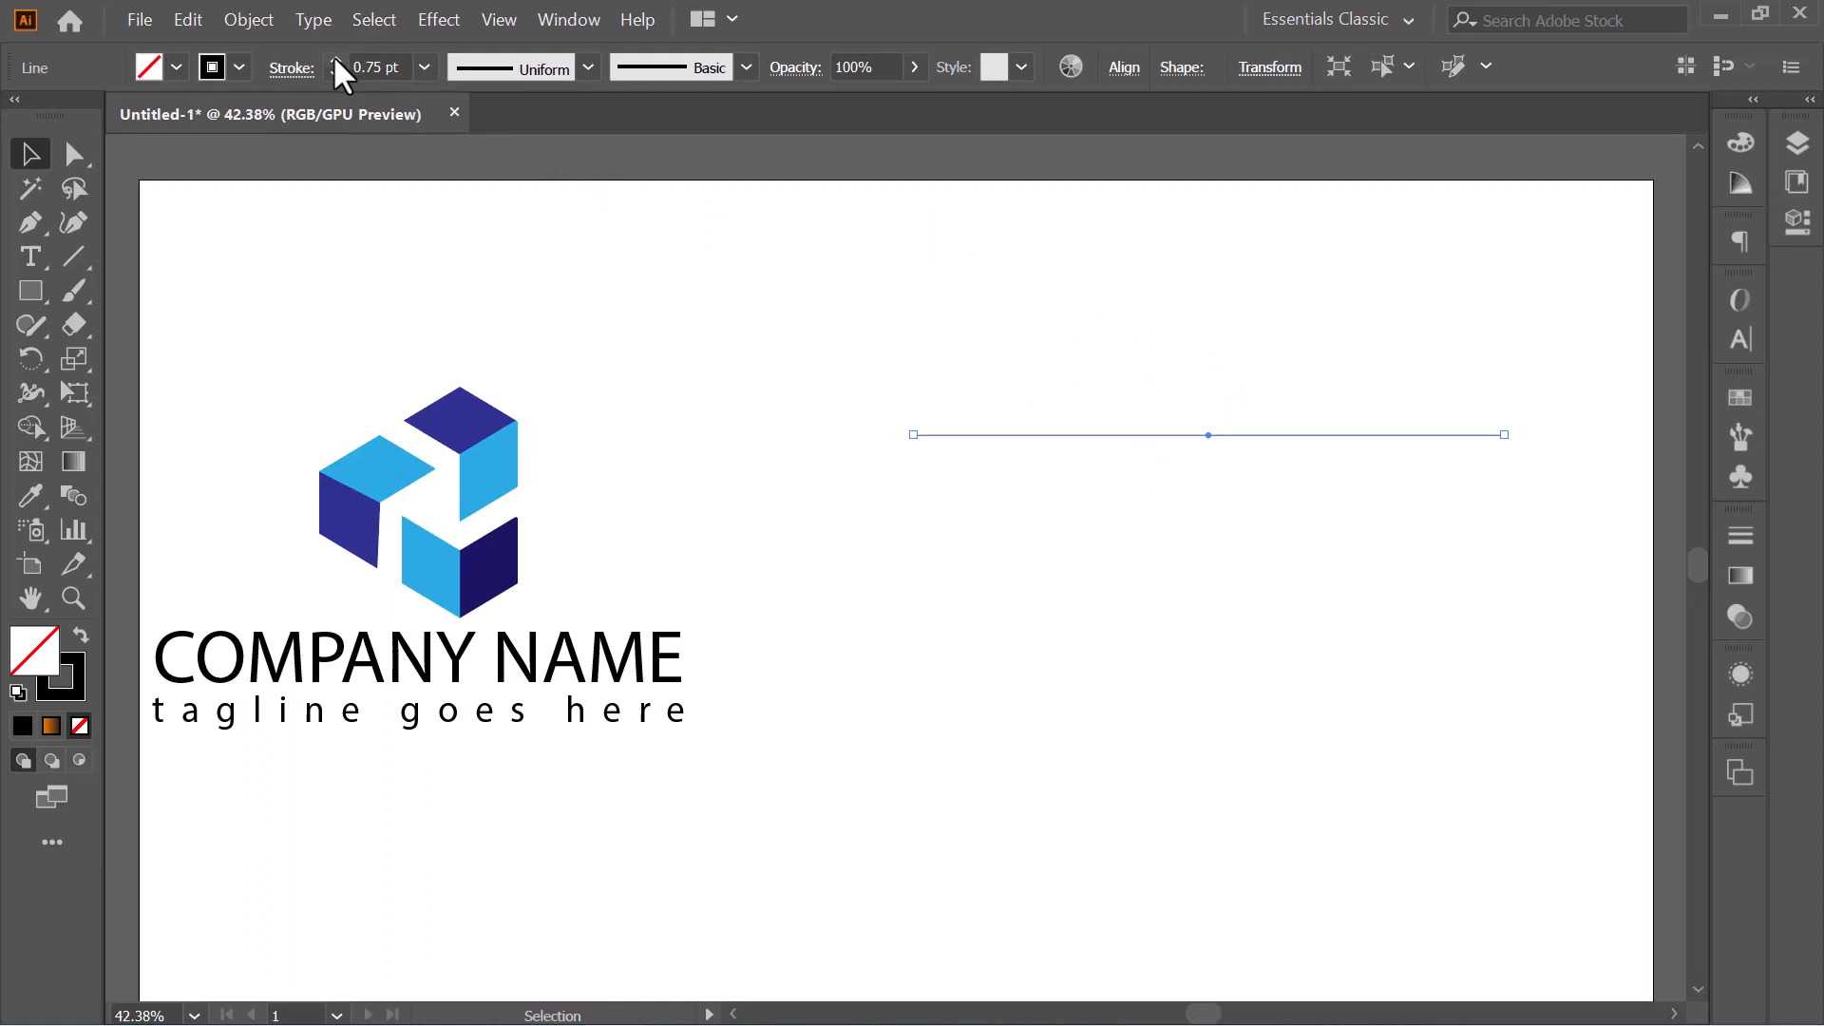
pyautogui.click(335, 58)
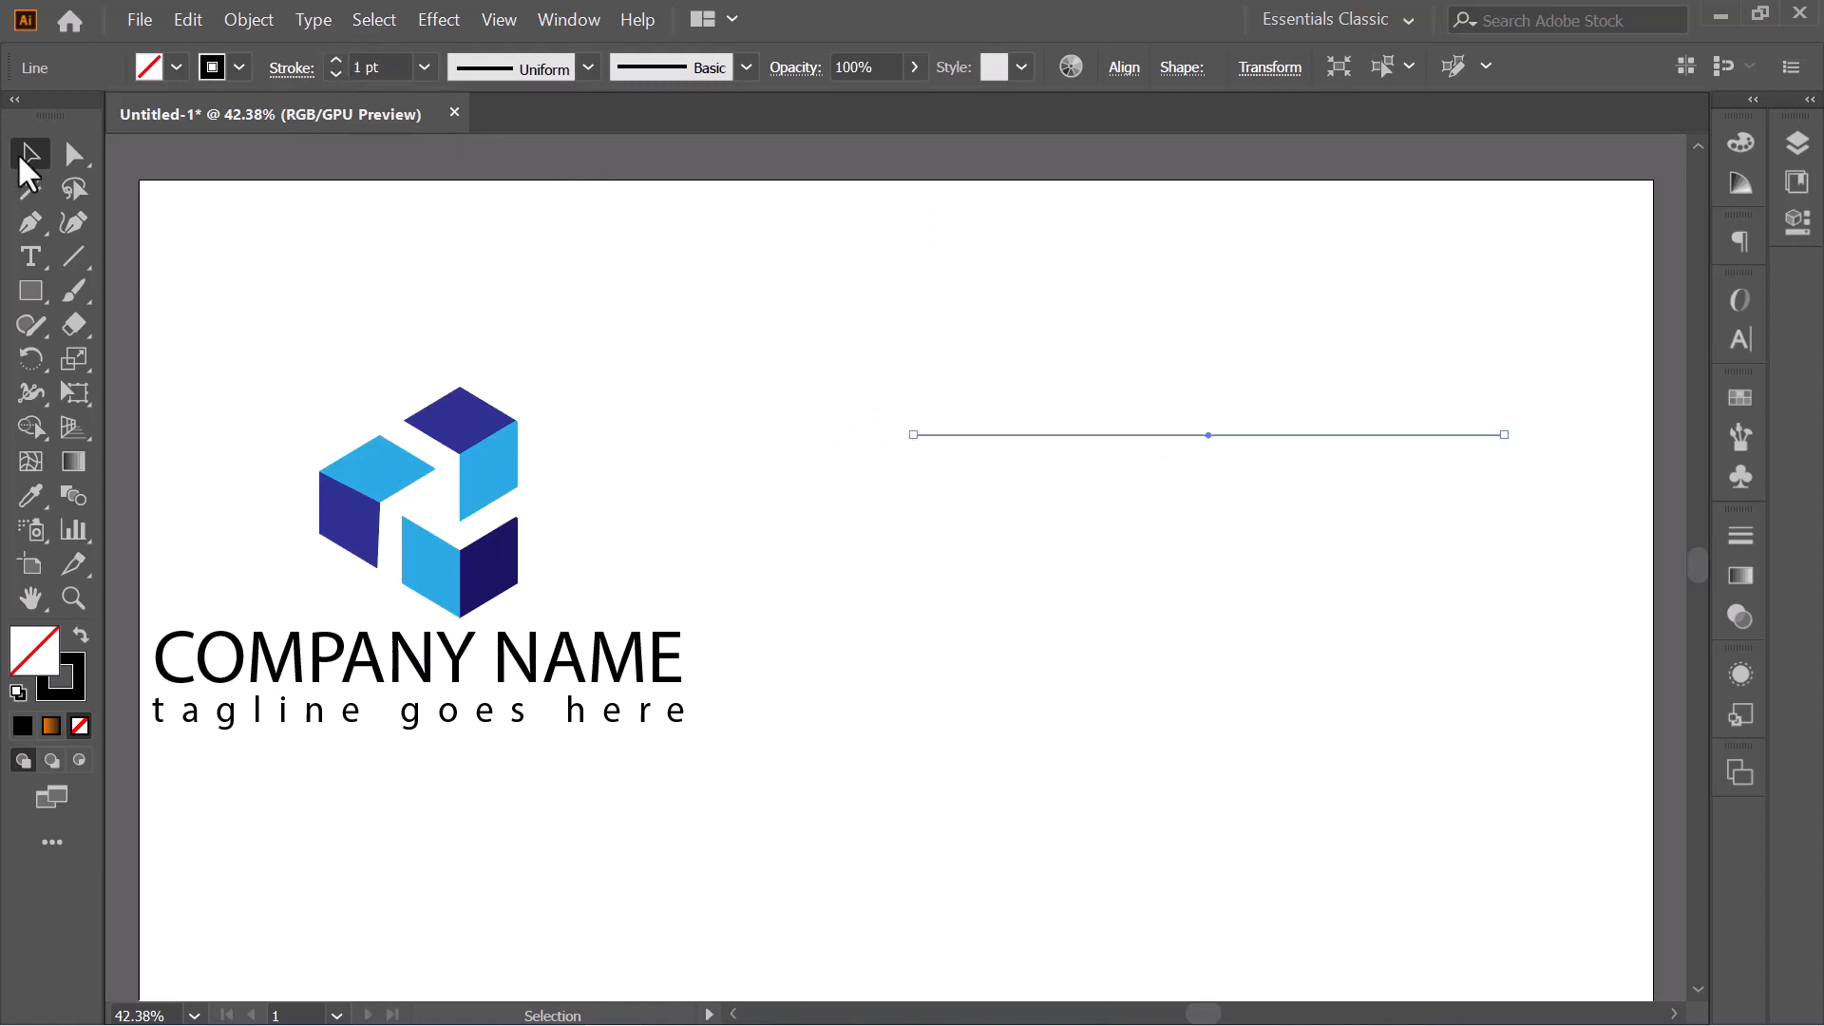
pyautogui.click(819, 303)
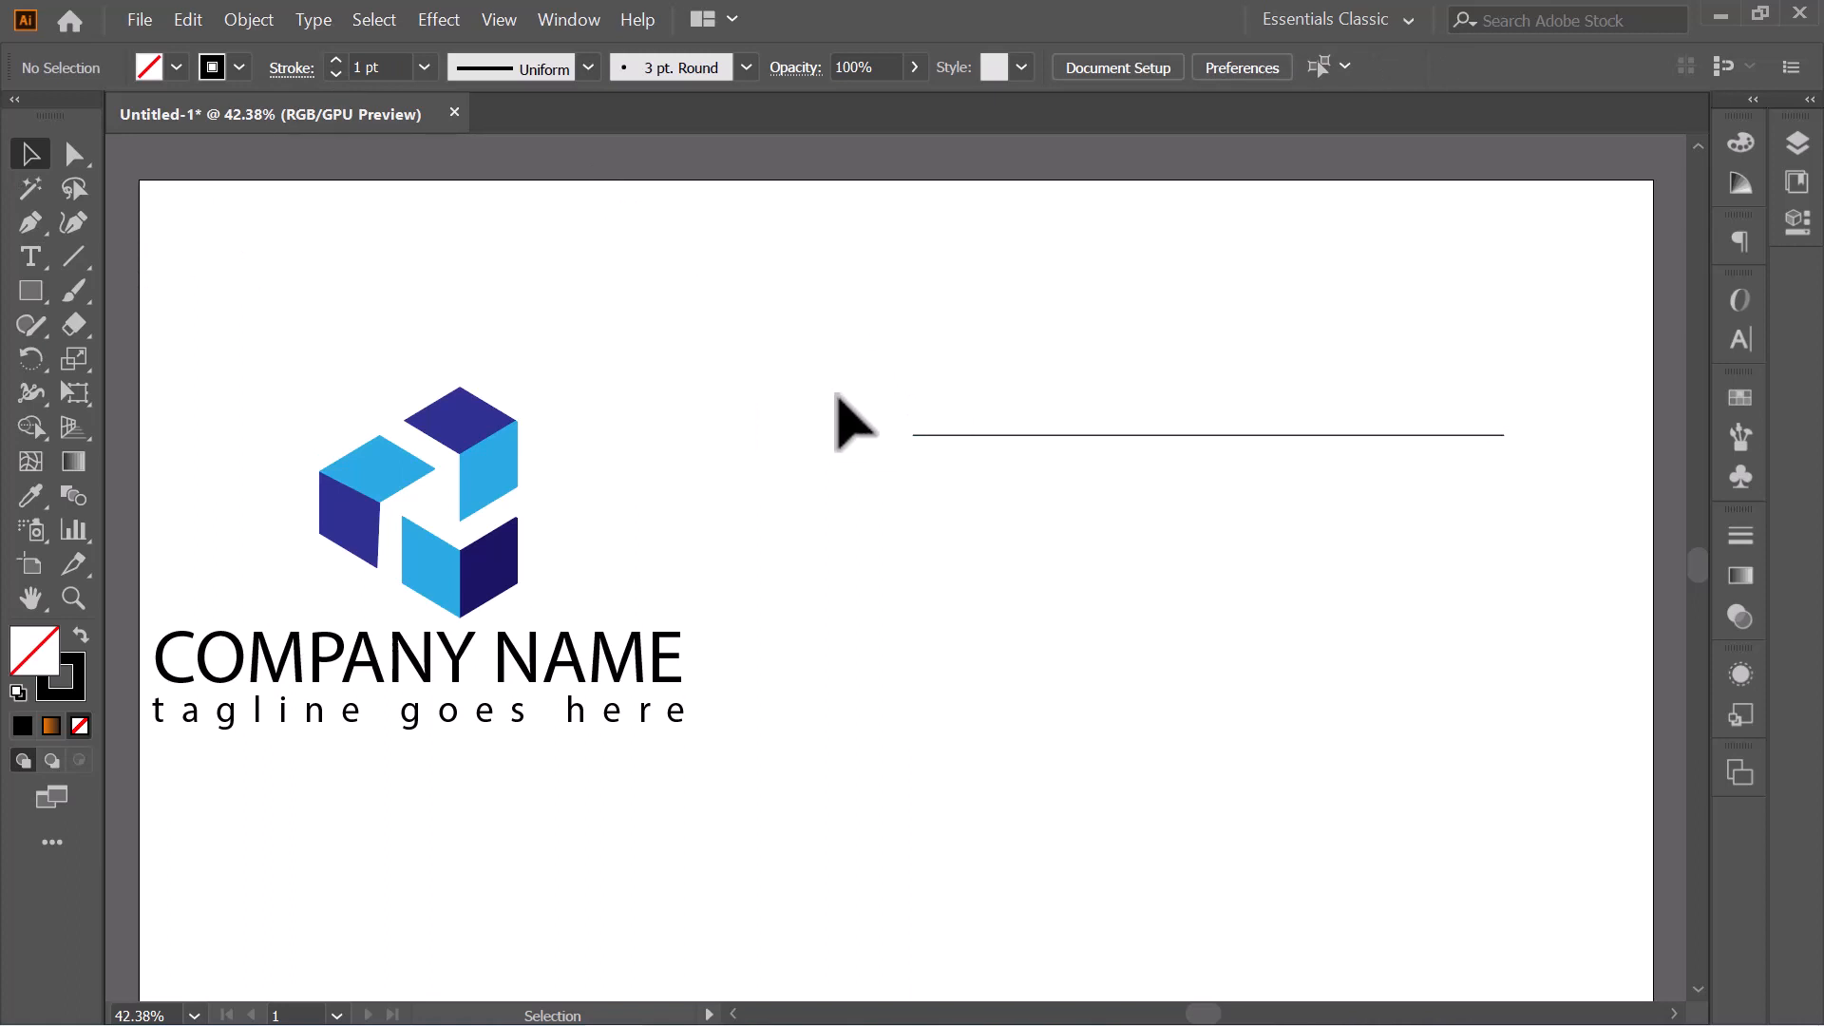
# Copy the line below itself twice at equal spacing, and add a fourth copy at about half that gap.
pyautogui.click(1029, 438)
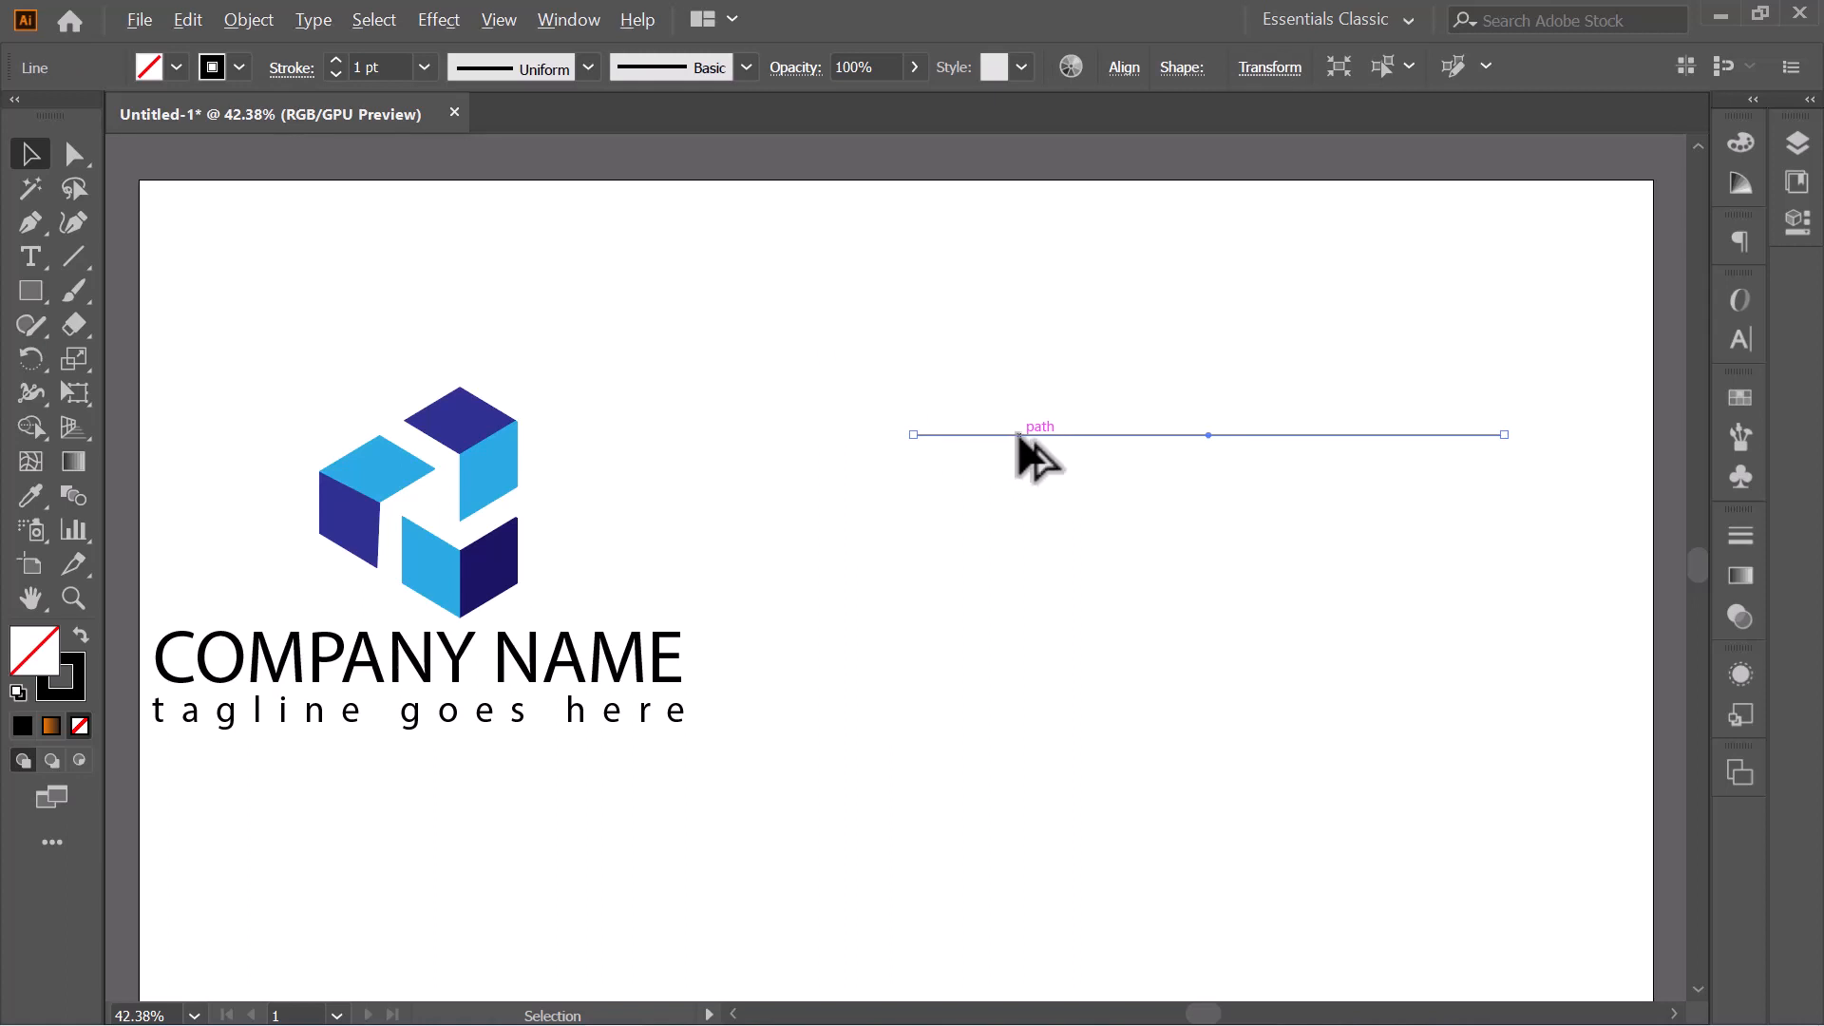
pyautogui.moveTo(1018, 431); pyautogui.dragTo(1017, 475)
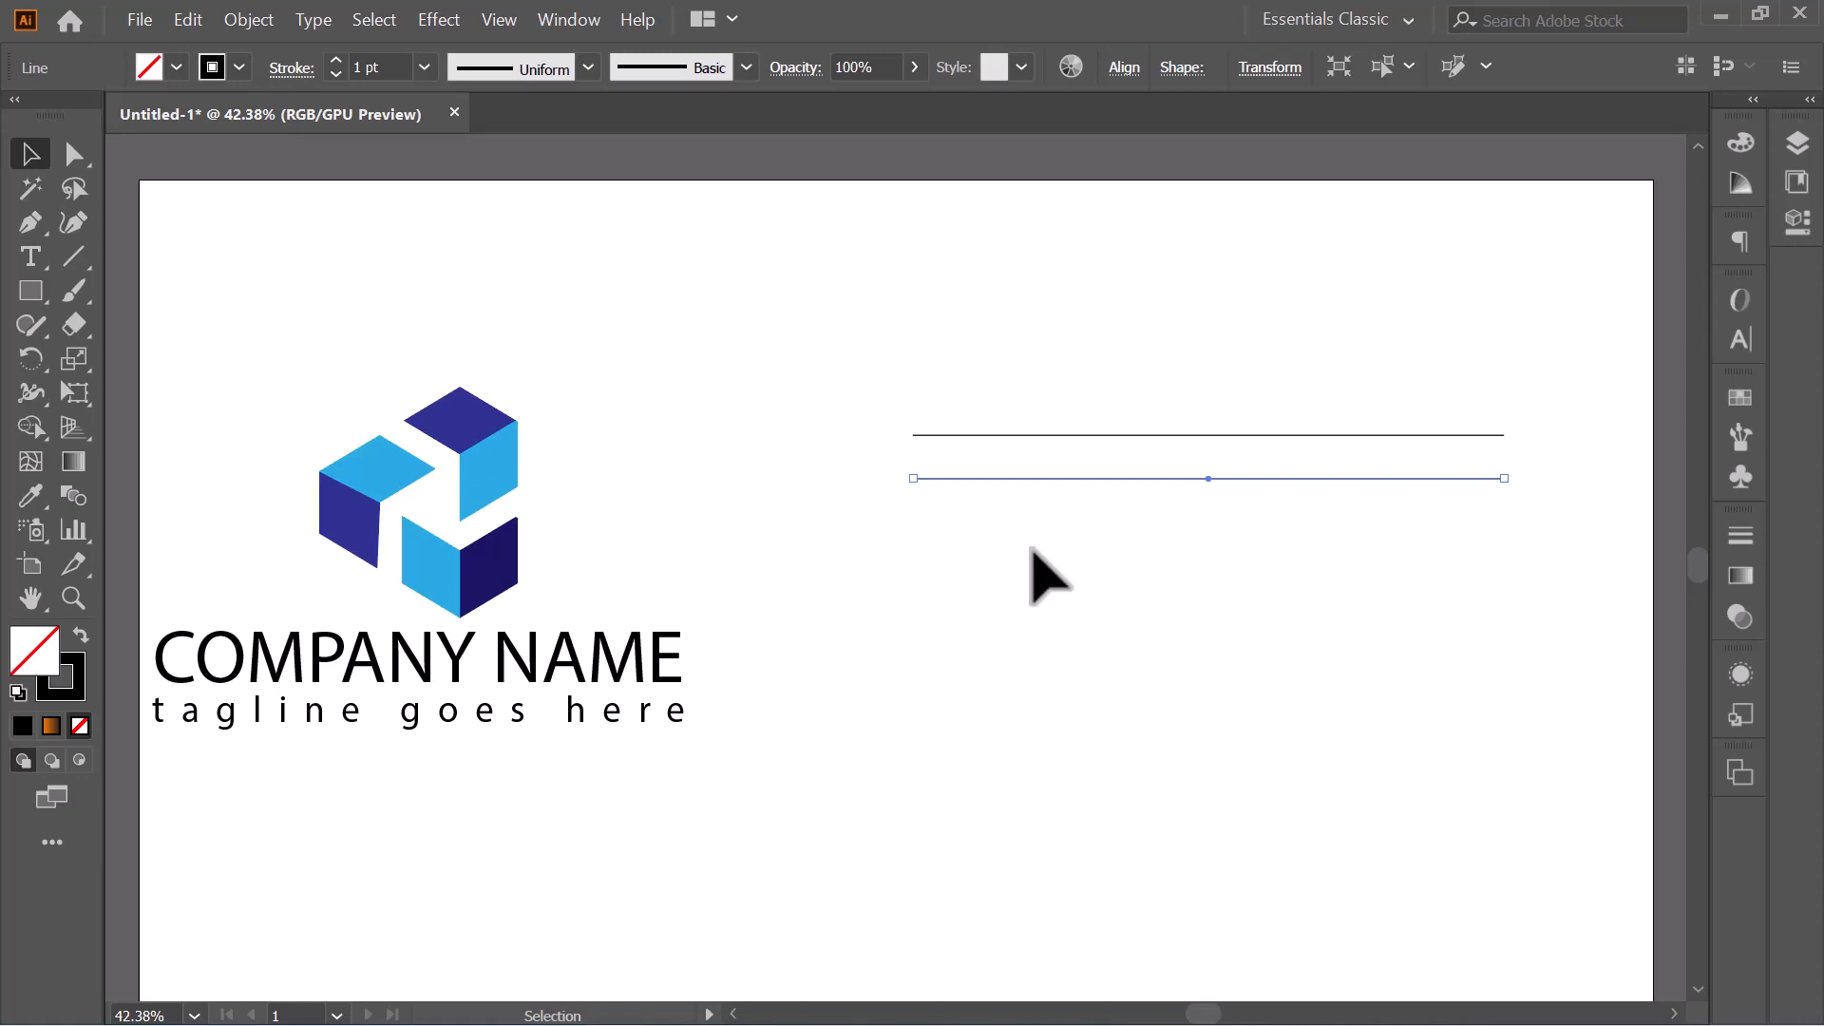
pyautogui.hotkey('ctrl', 'd')
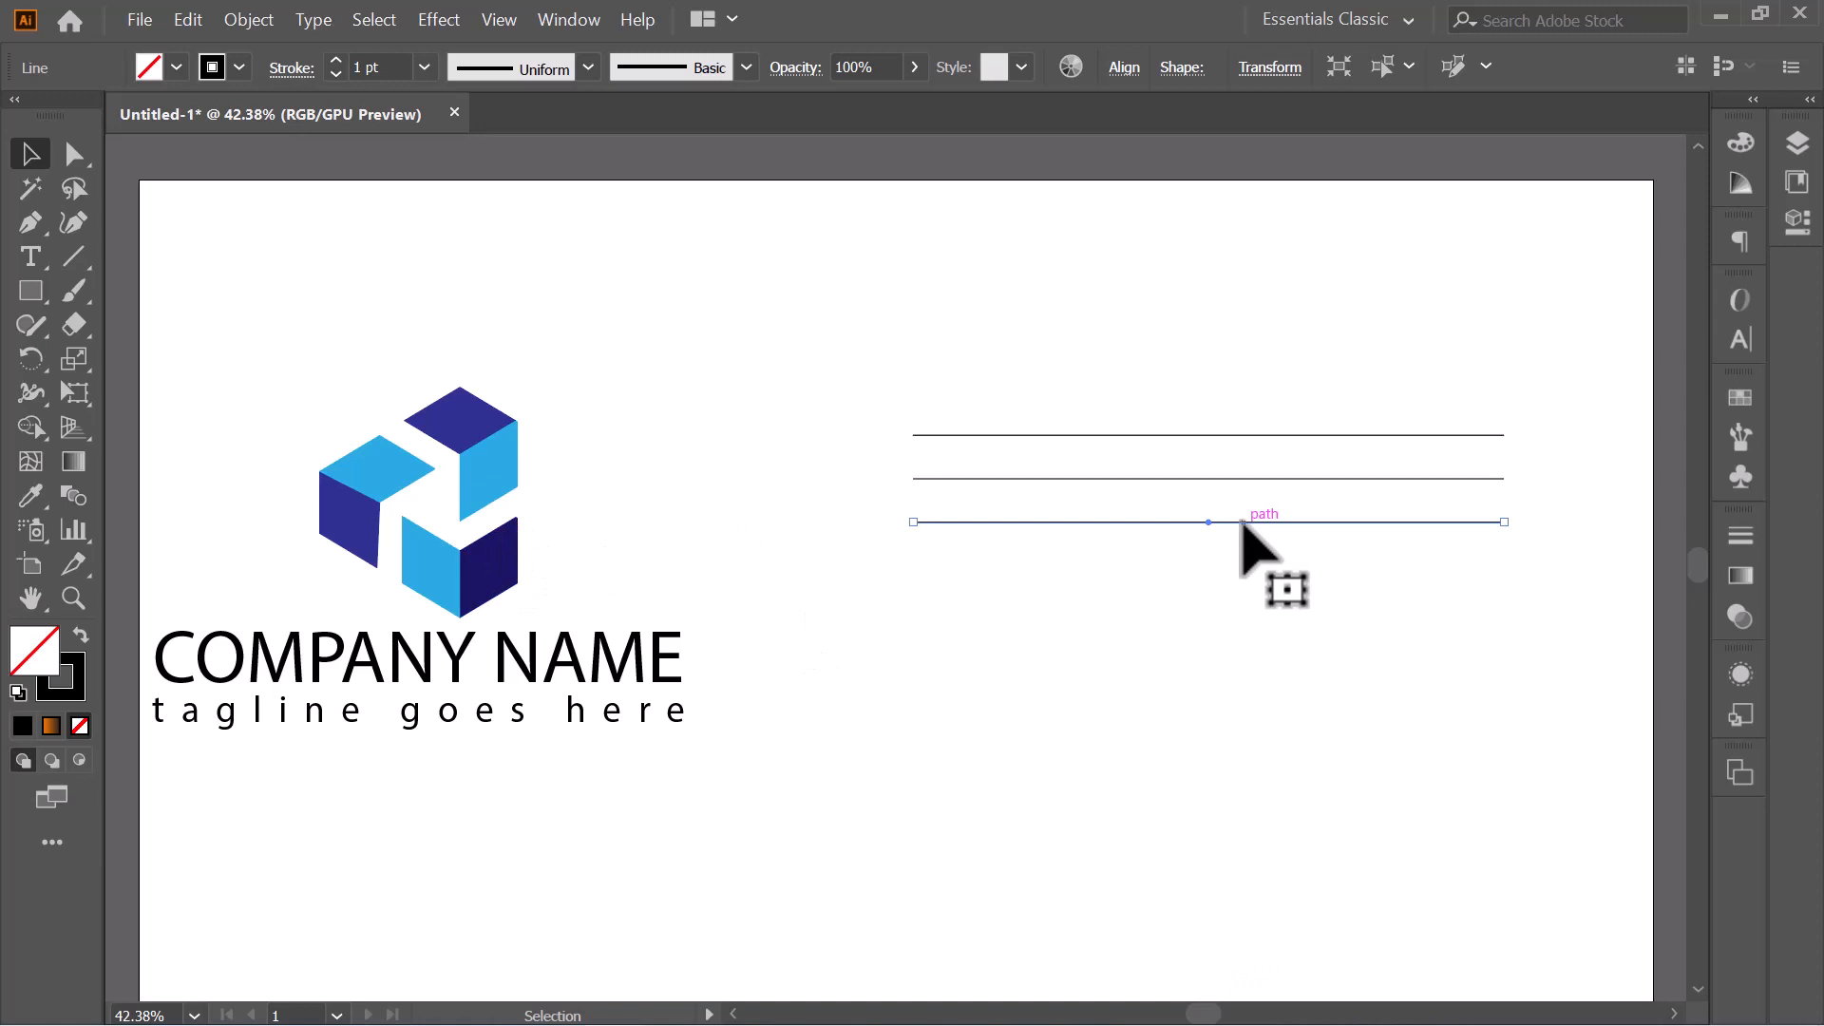
pyautogui.moveTo(1241, 522); pyautogui.dragTo(1243, 545)
pyautogui.click(1121, 647)
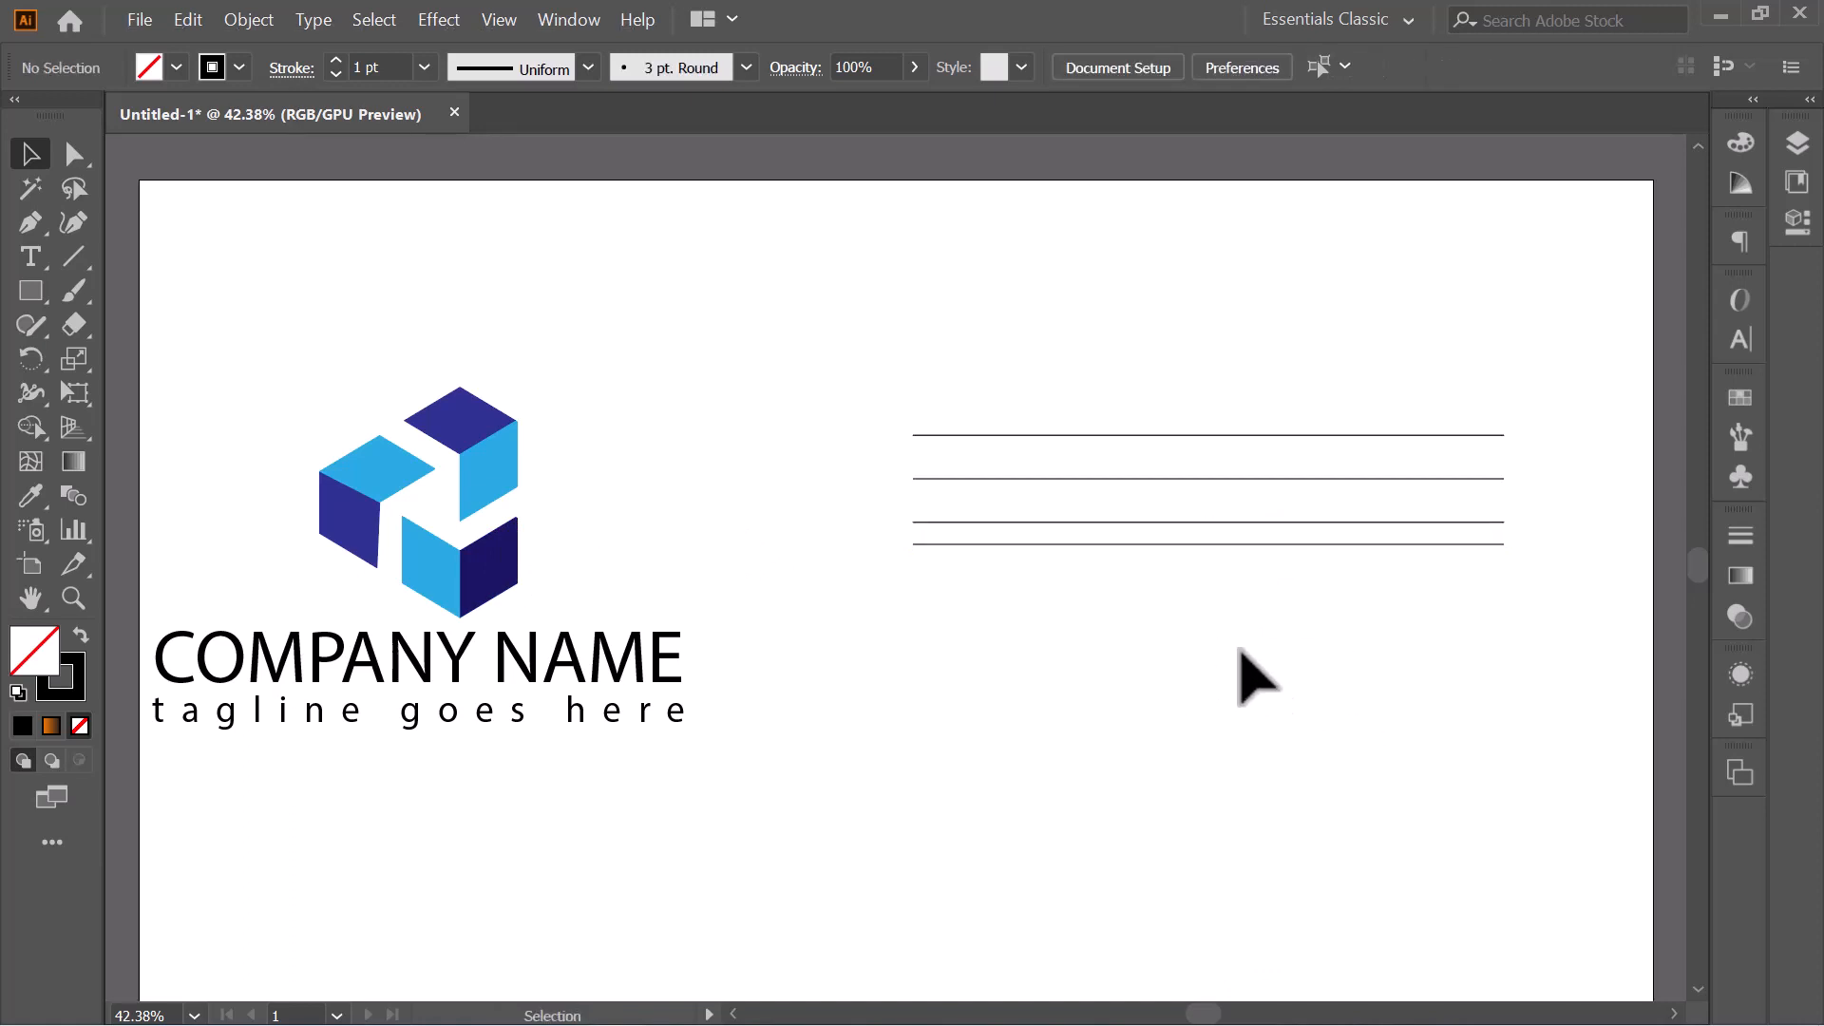
# Group the top two lines and place a copy of the pair below, with its upper line on the fourth line.
pyautogui.moveTo(1028, 366); pyautogui.dragTo(1152, 475)
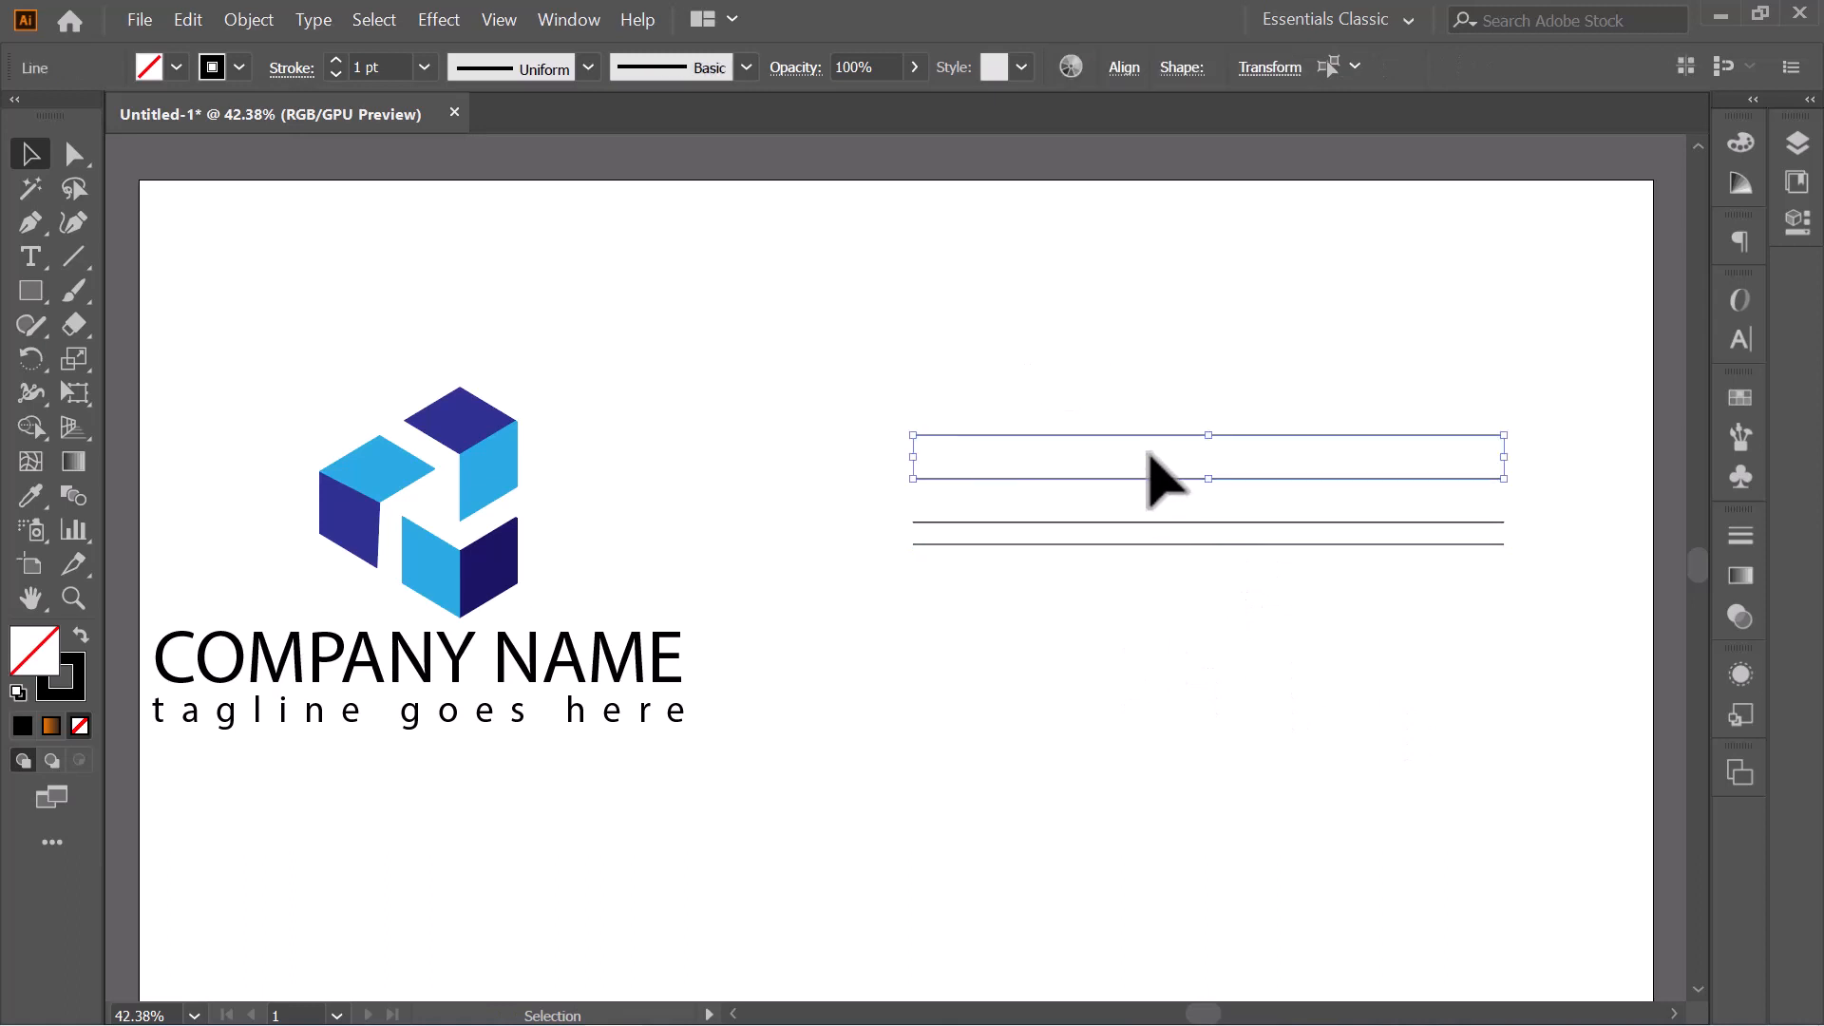
pyautogui.hotkey('ctrl', 'g')
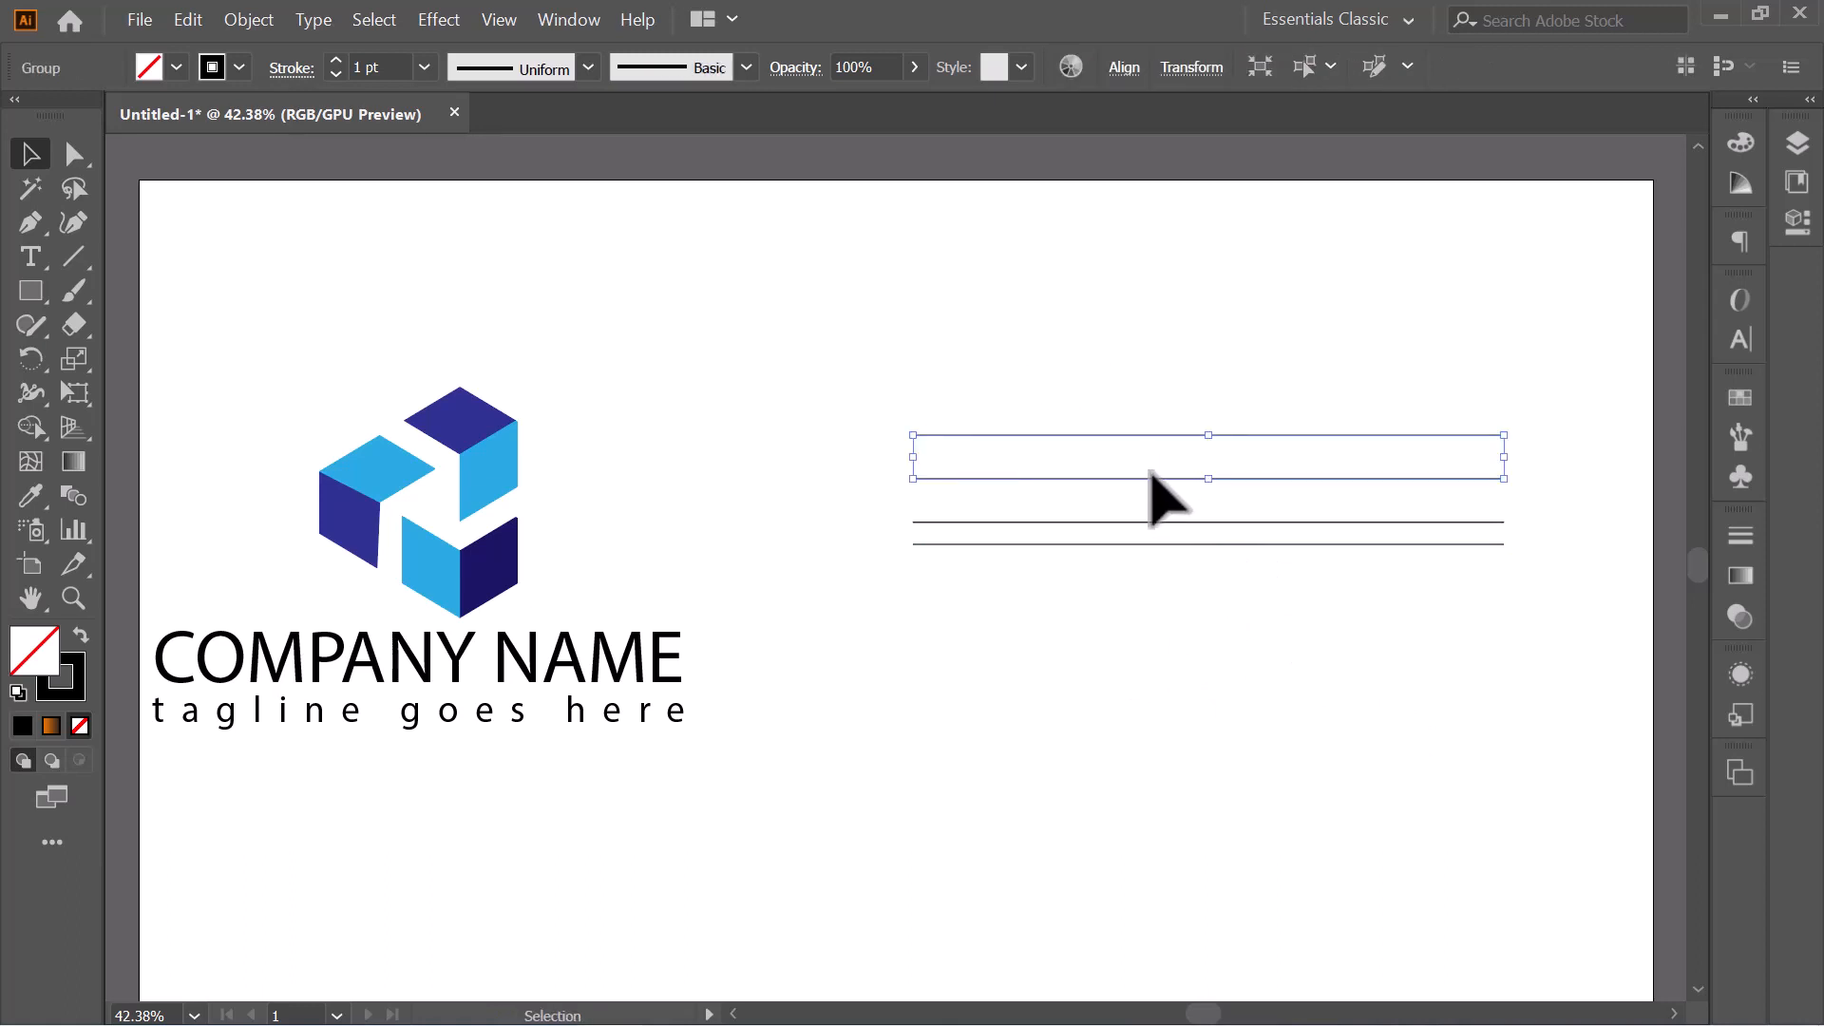
pyautogui.moveTo(1148, 477); pyautogui.dragTo(1158, 589)
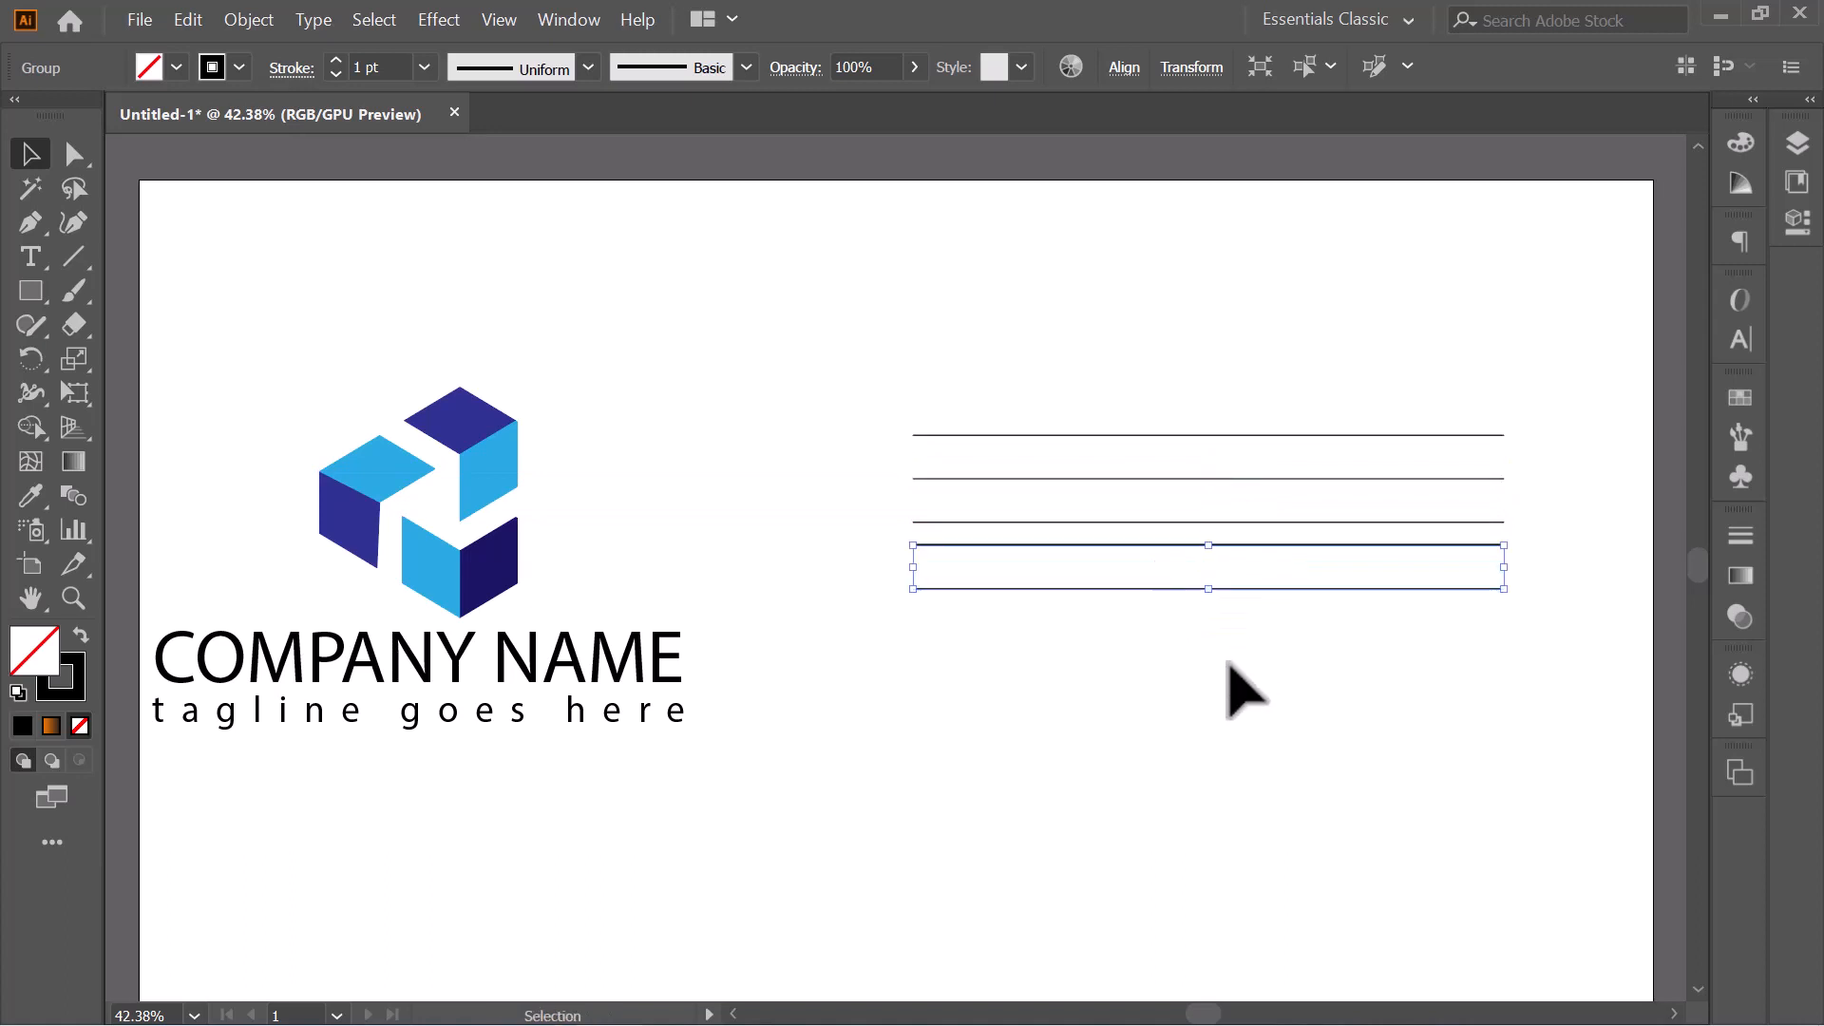
pyautogui.click(1240, 680)
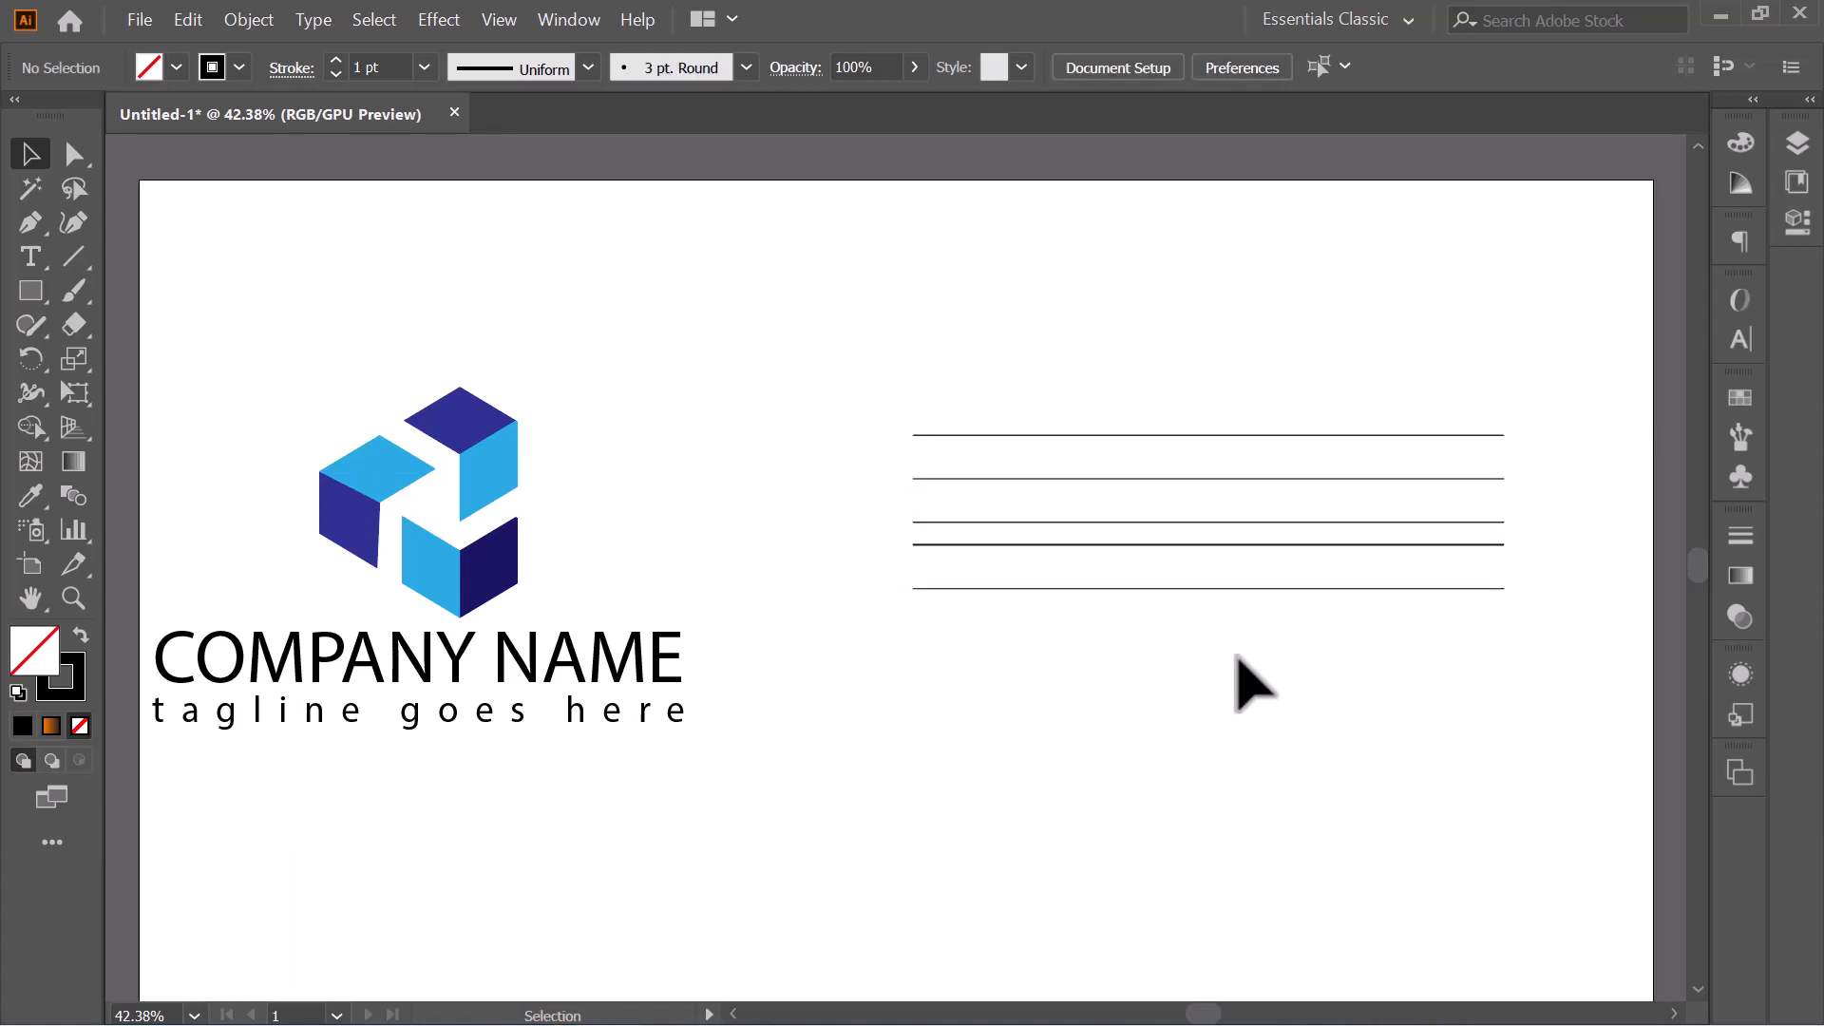
# Ungroup the copied pair and delete the duplicate line overlapping the fourth line.
pyautogui.rightClick(1229, 591)
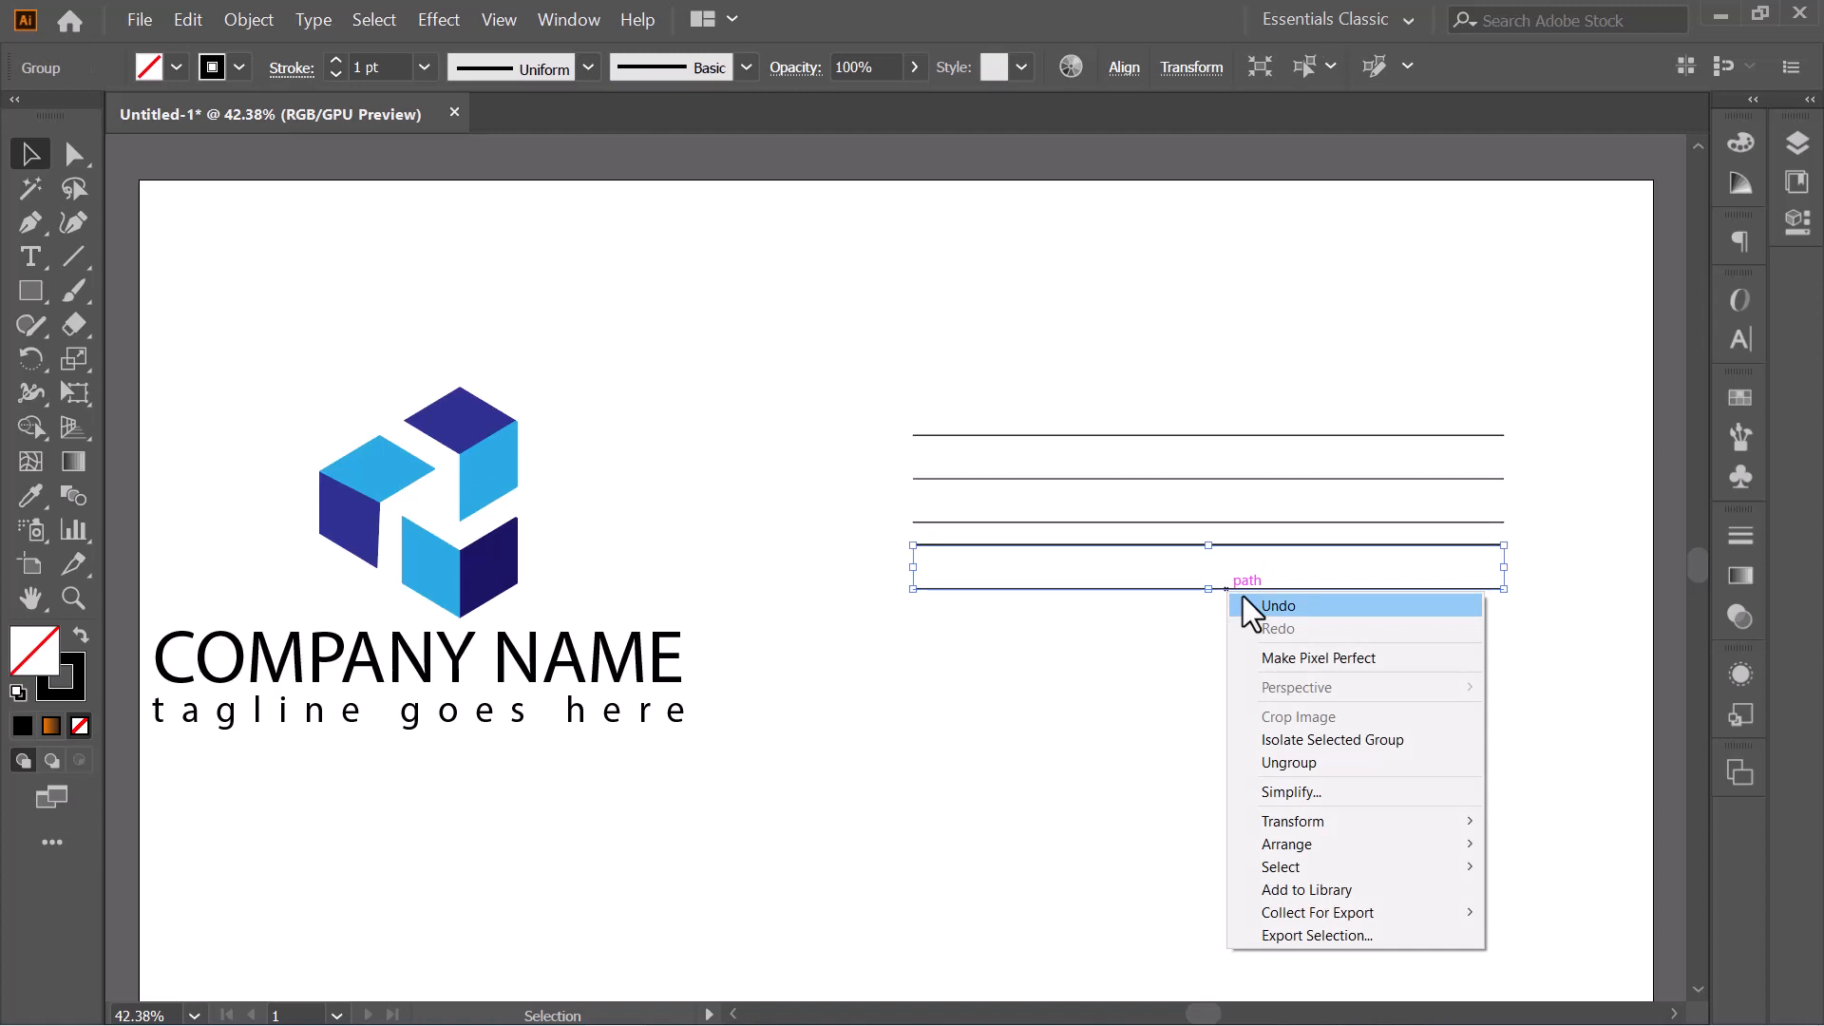
pyautogui.click(1260, 760)
pyautogui.click(1177, 733)
pyautogui.click(1226, 546)
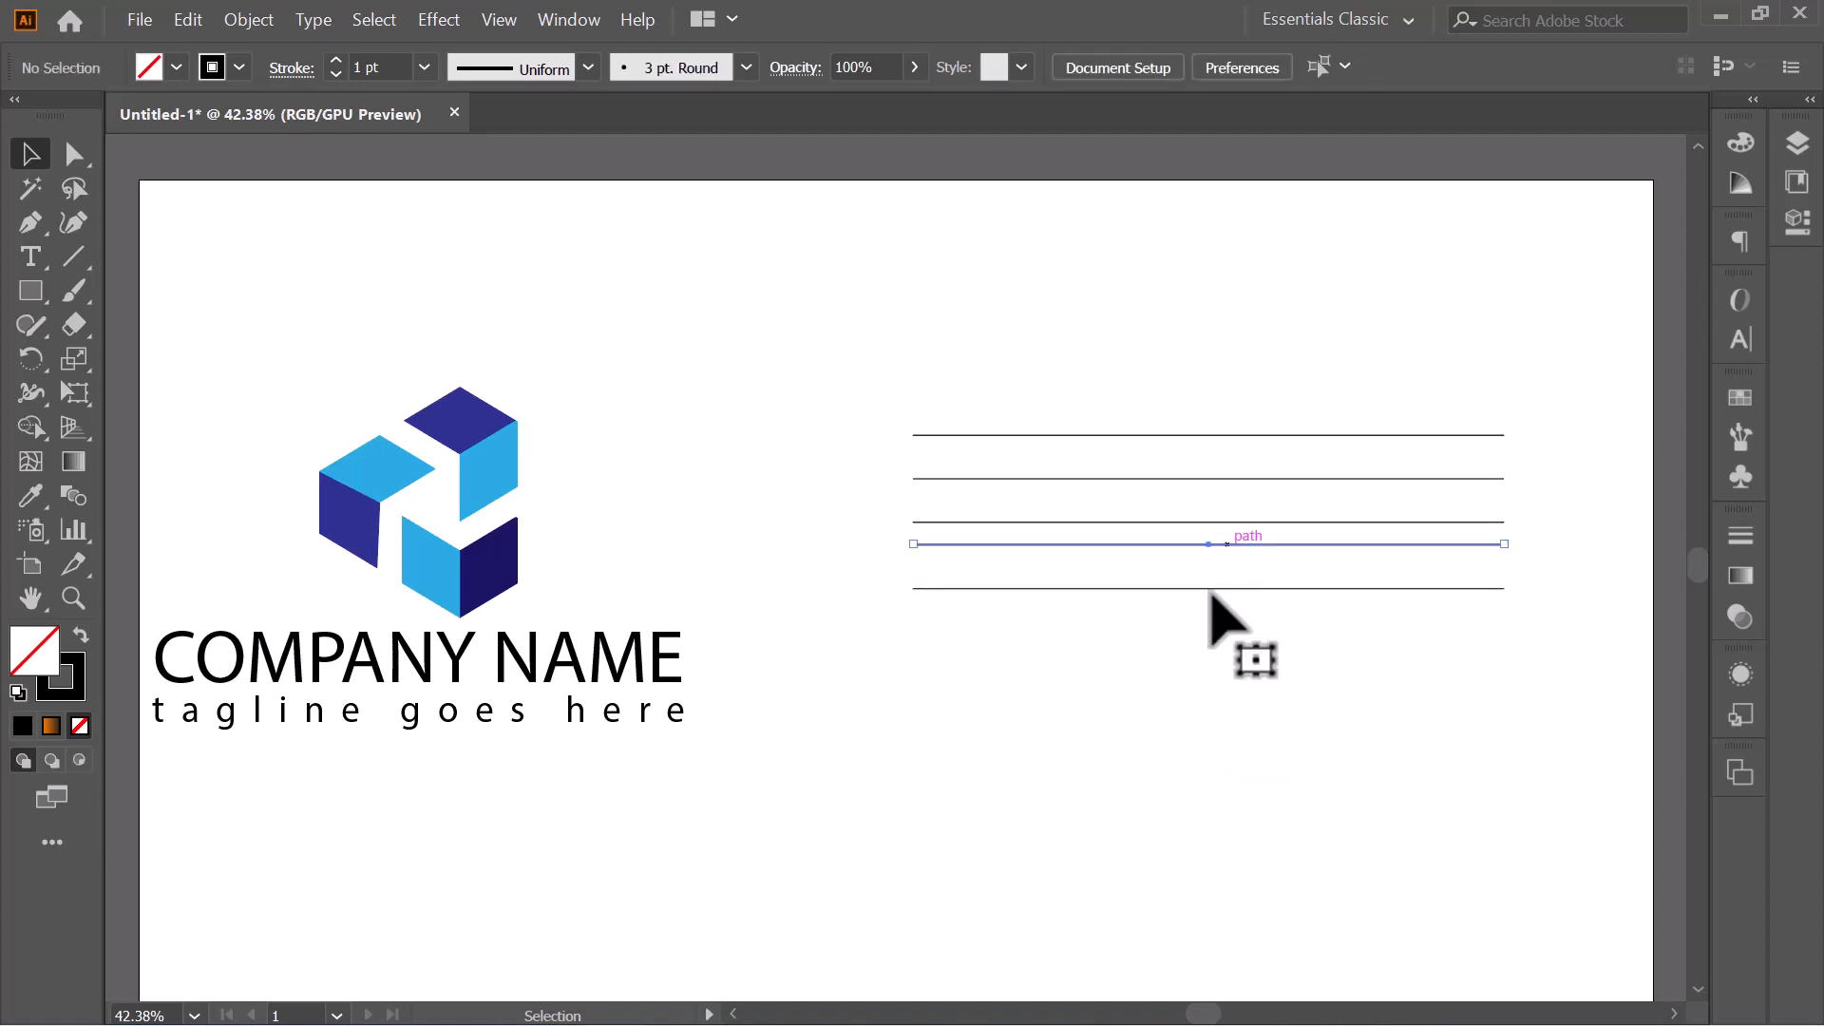
pyautogui.click(1199, 628)
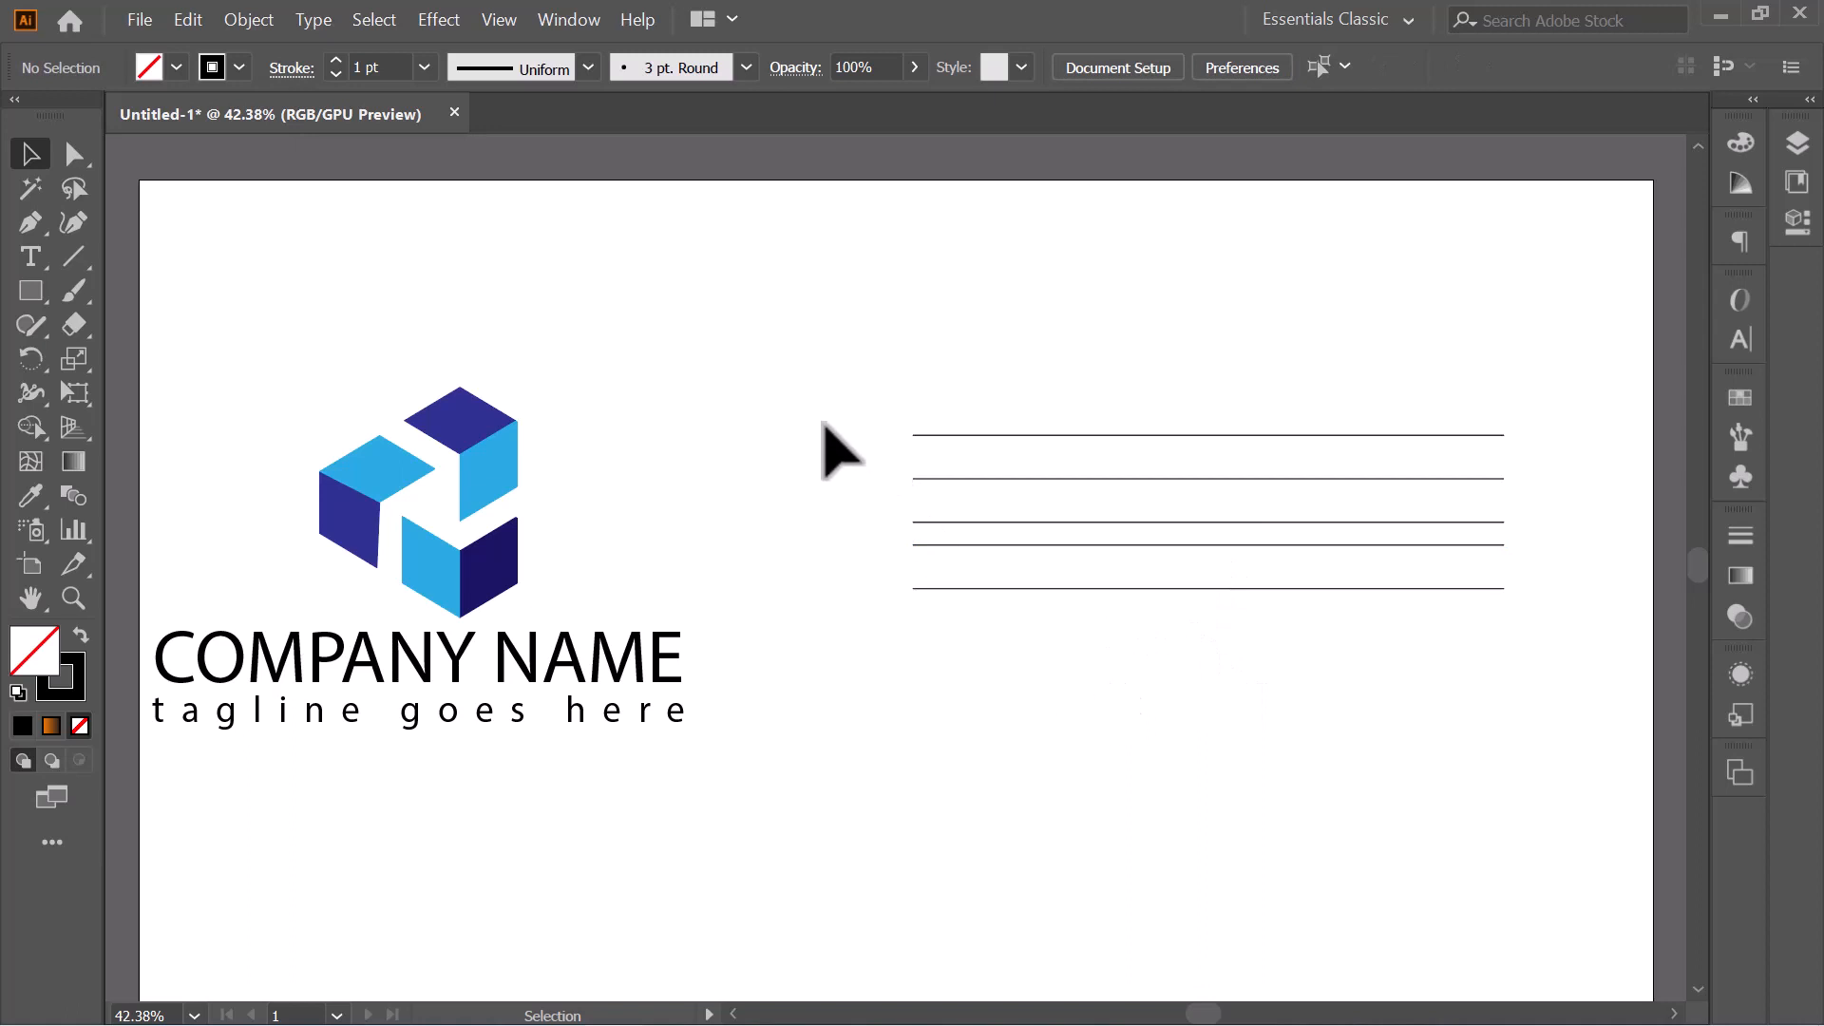
# Group all five horizontal lines together.
pyautogui.moveTo(835, 391); pyautogui.dragTo(1006, 664)
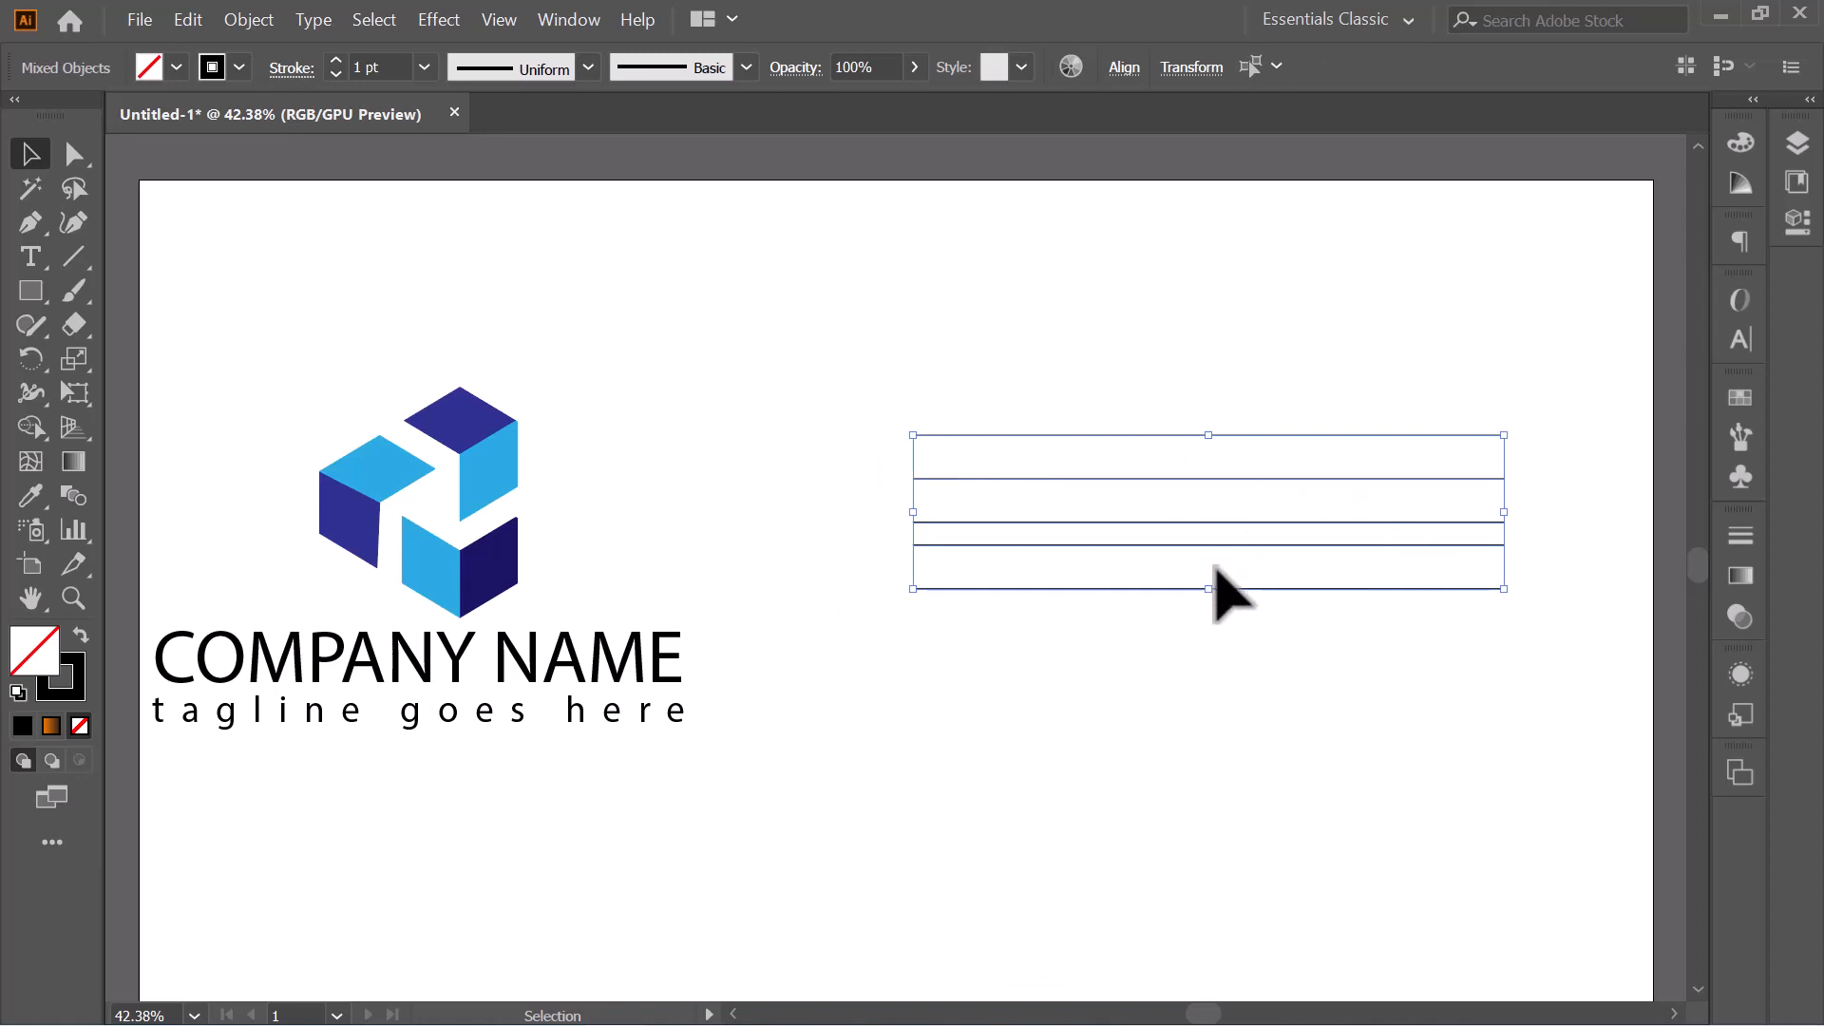
pyautogui.press('ctrl')
pyautogui.hotkey('ctrl', 'g')
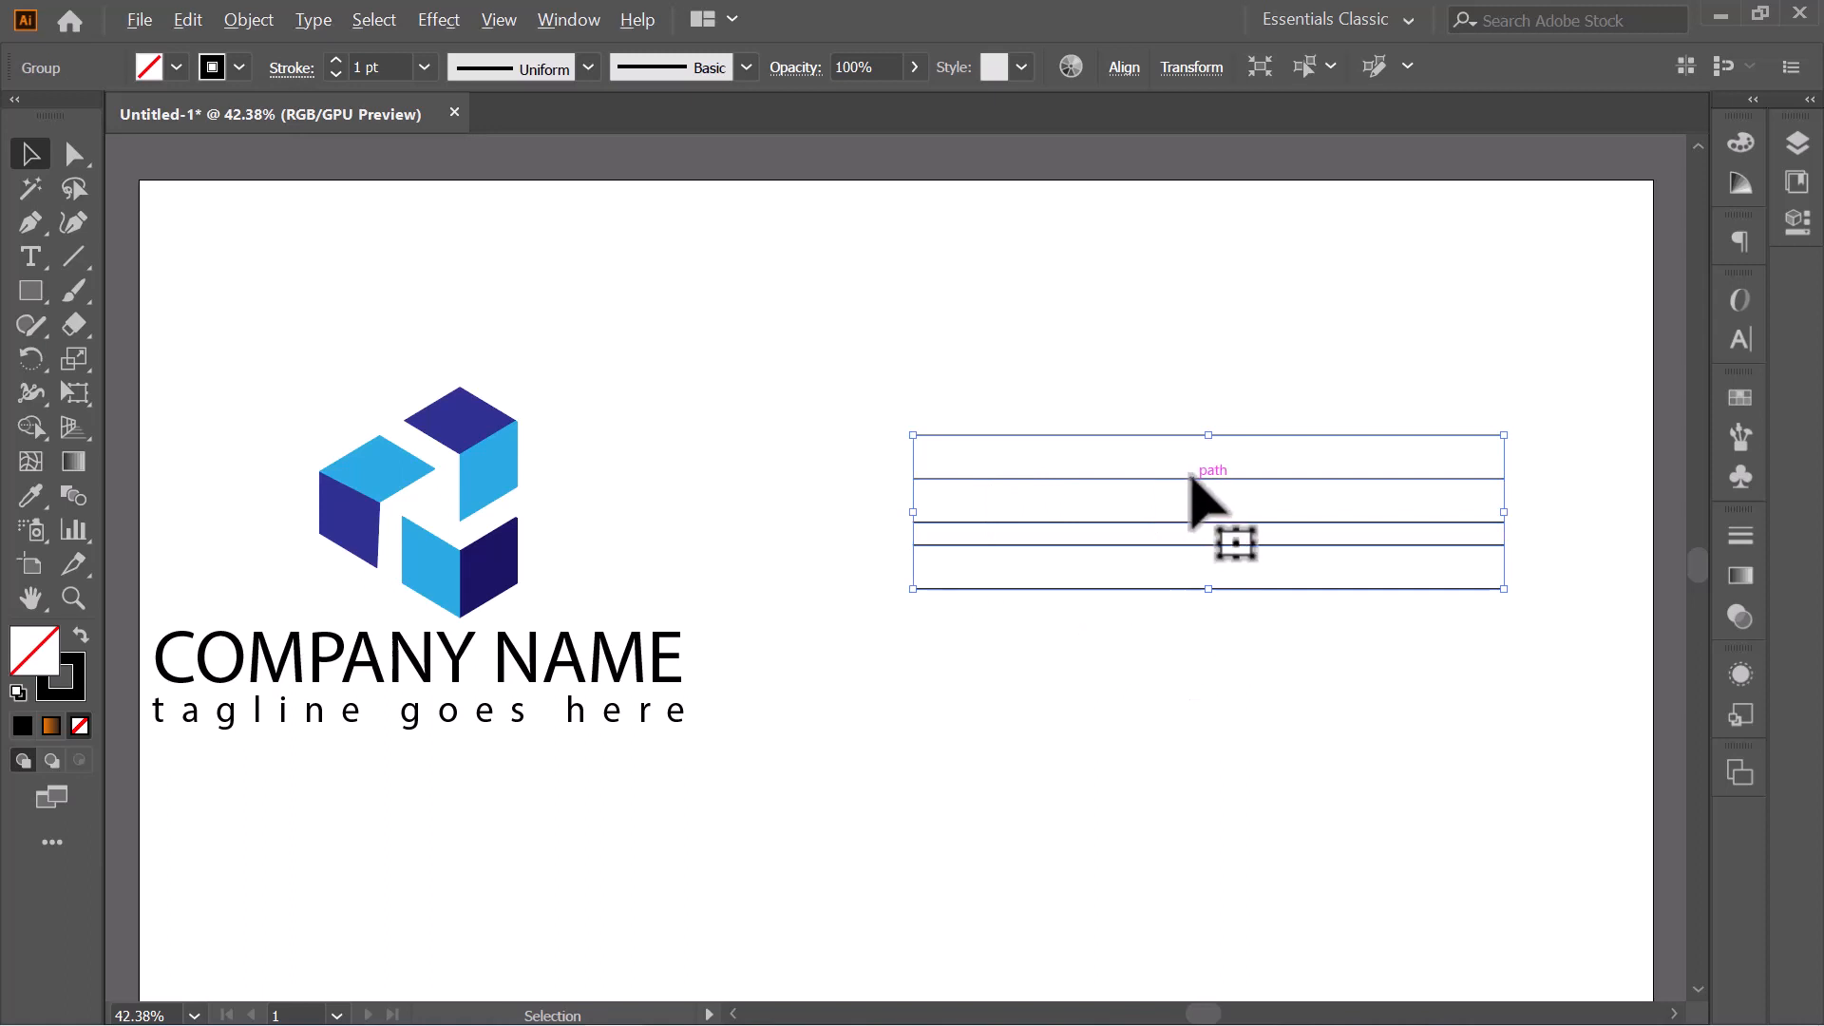
# Duplicate the five-line group, turn the copy upside down, and align it exactly over the original group.
pyautogui.moveTo(1192, 477); pyautogui.dragTo(1034, 794)
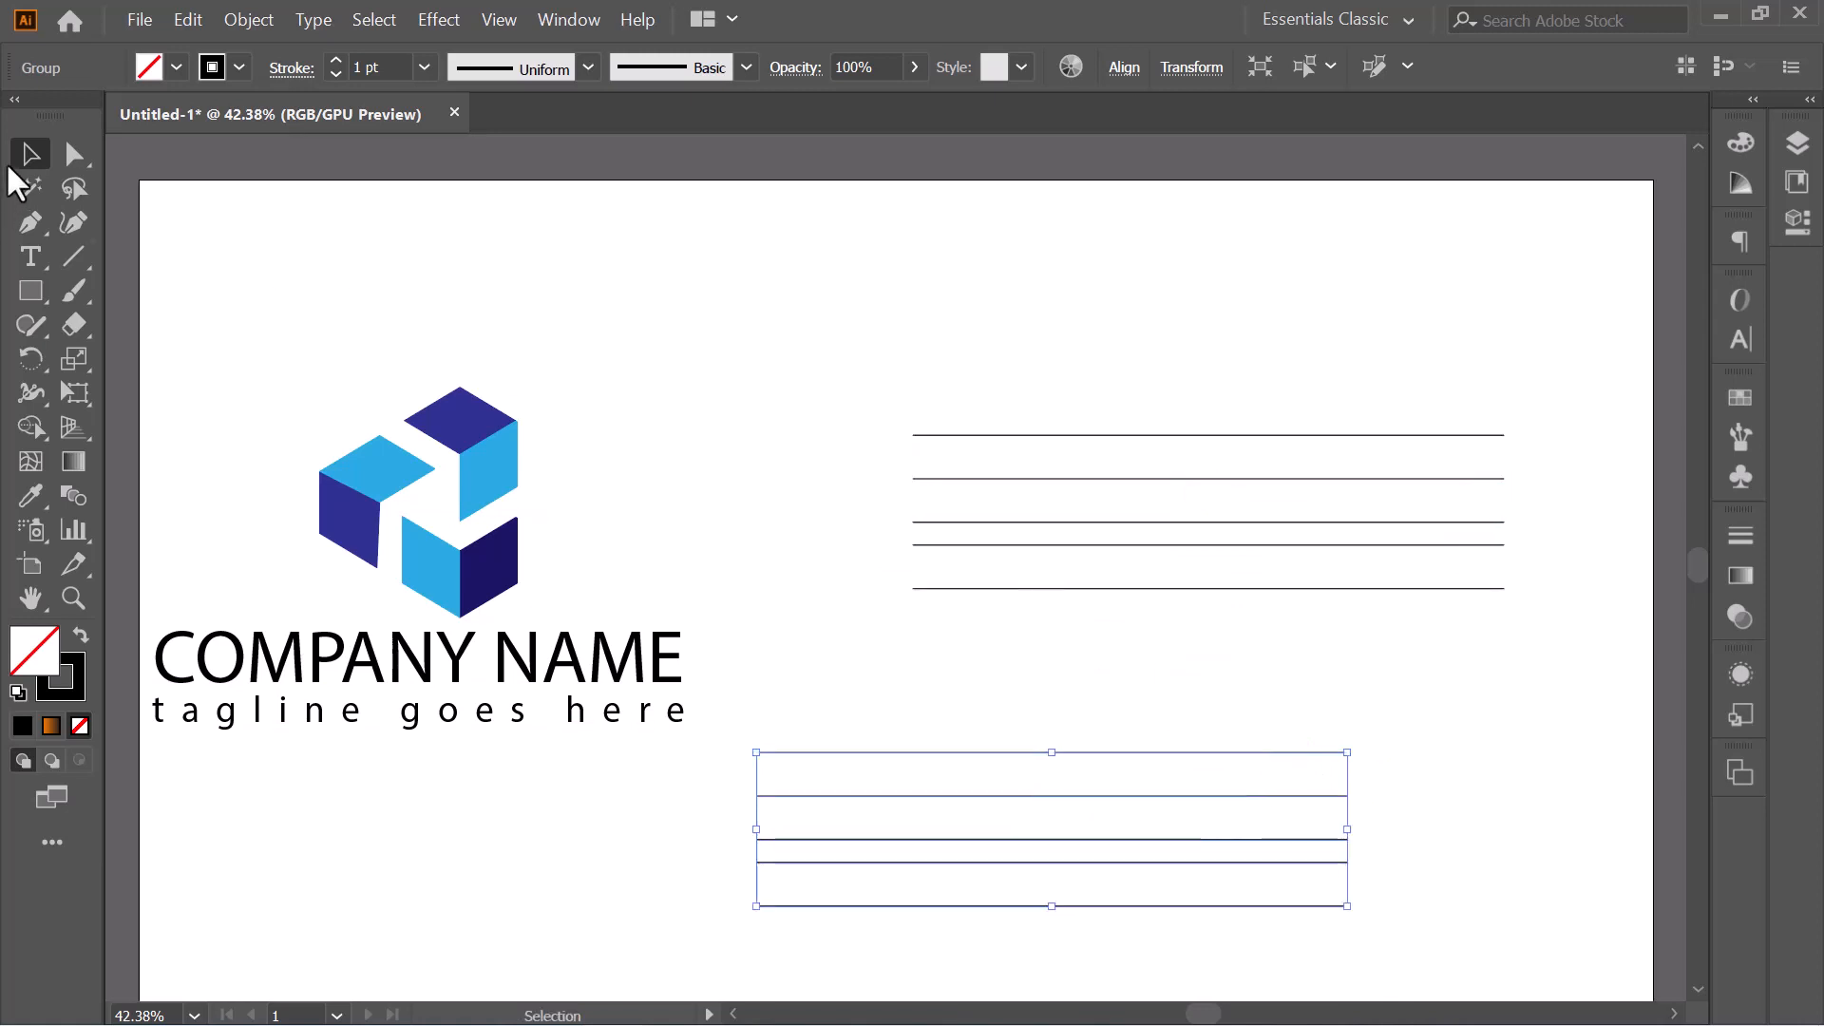
pyautogui.moveTo(1355, 746); pyautogui.dragTo(713, 877)
pyautogui.click(1473, 902)
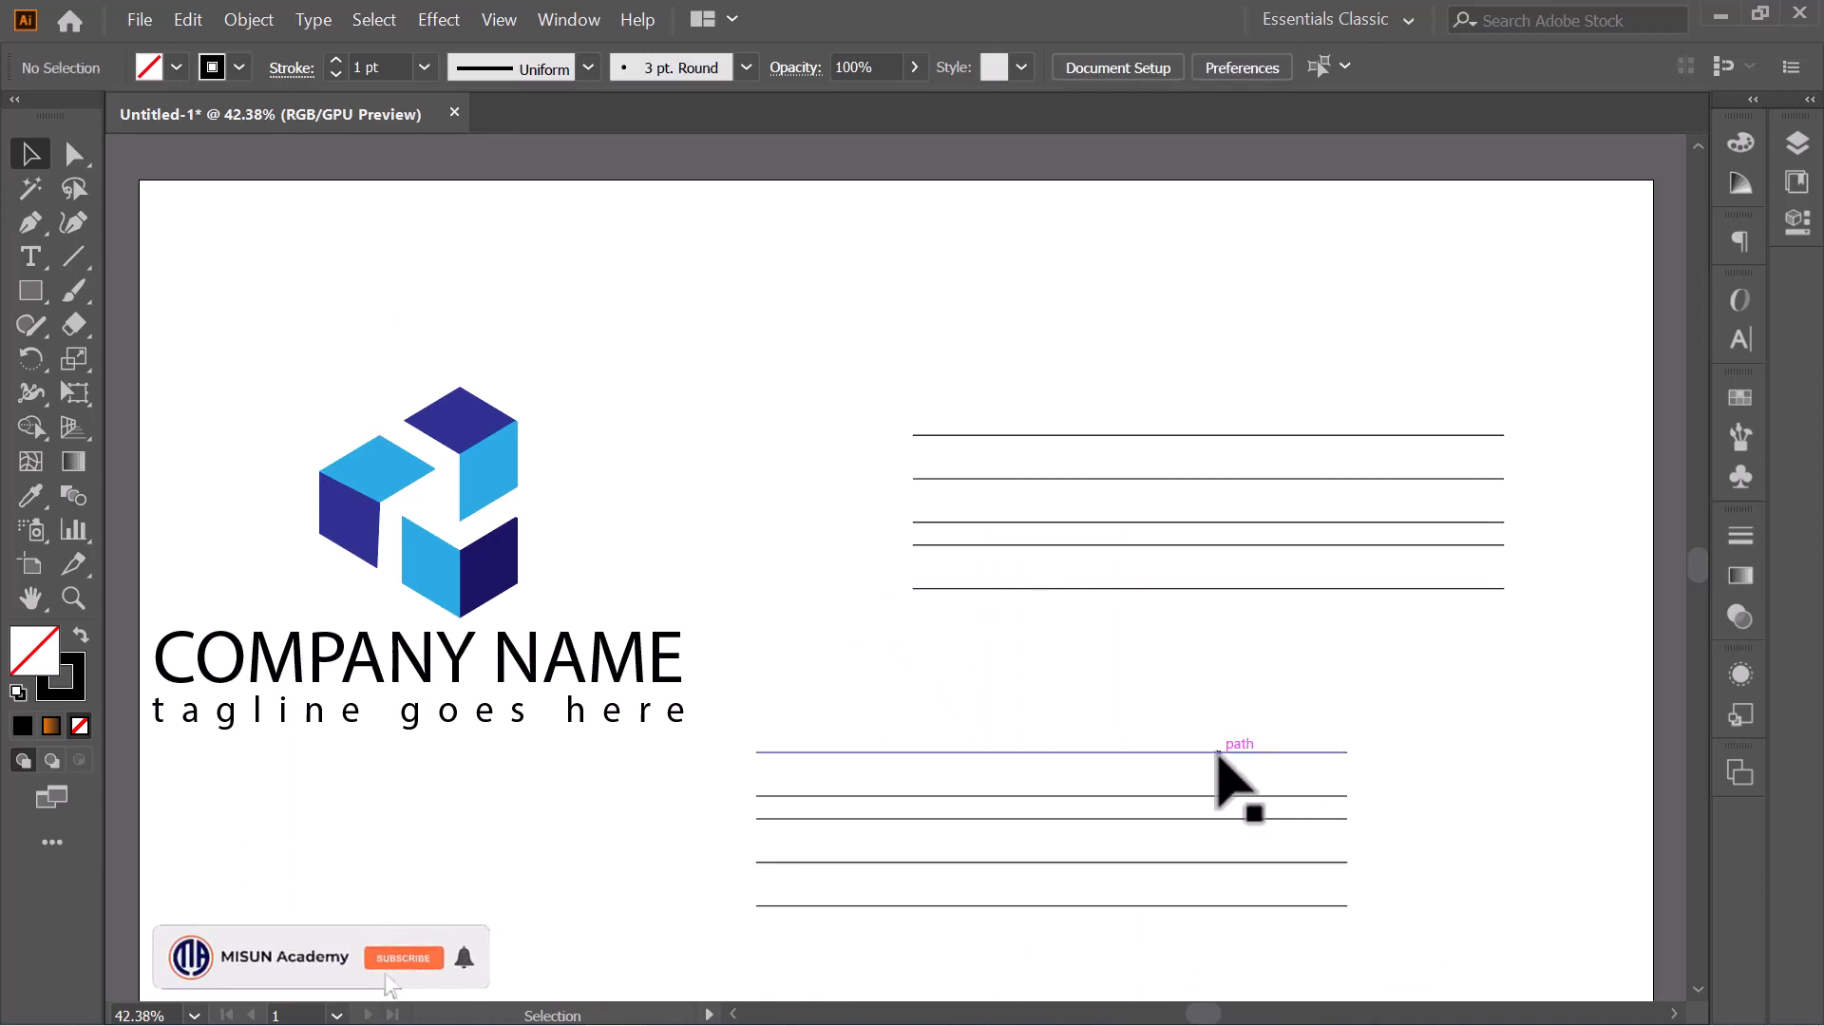
pyautogui.moveTo(1219, 751); pyautogui.dragTo(1376, 429)
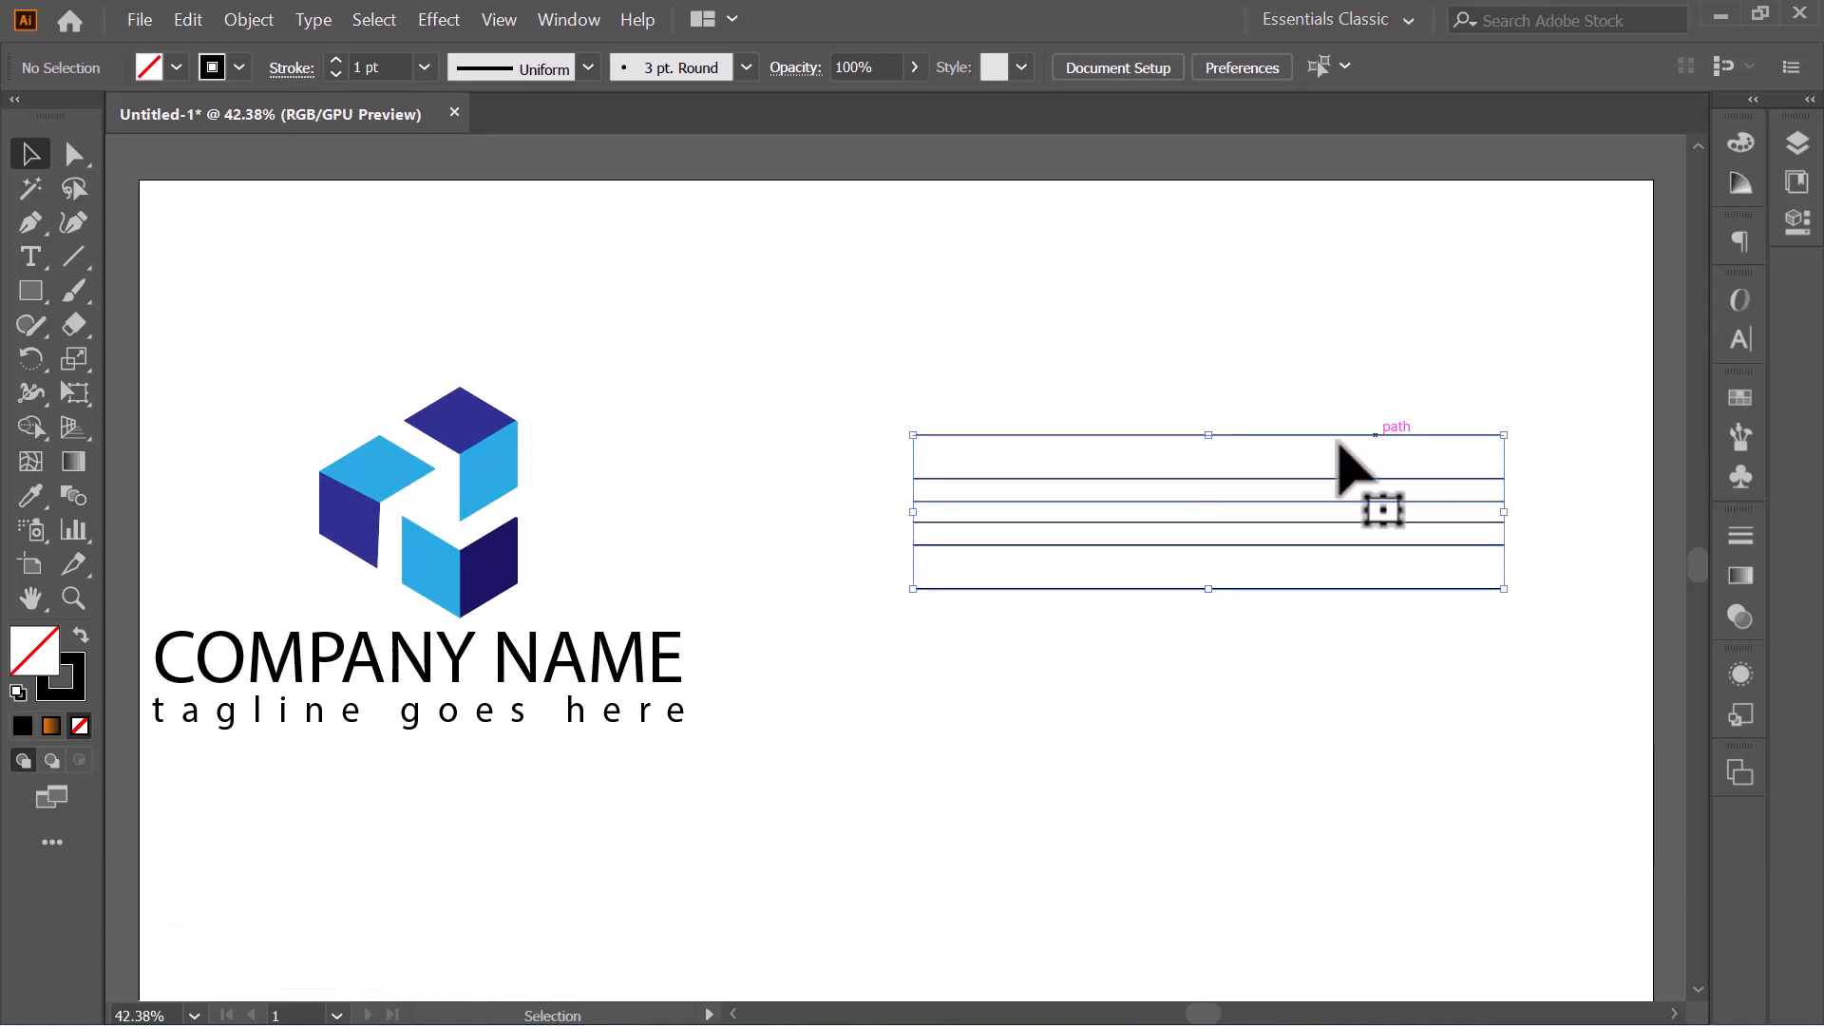
pyautogui.click(1261, 327)
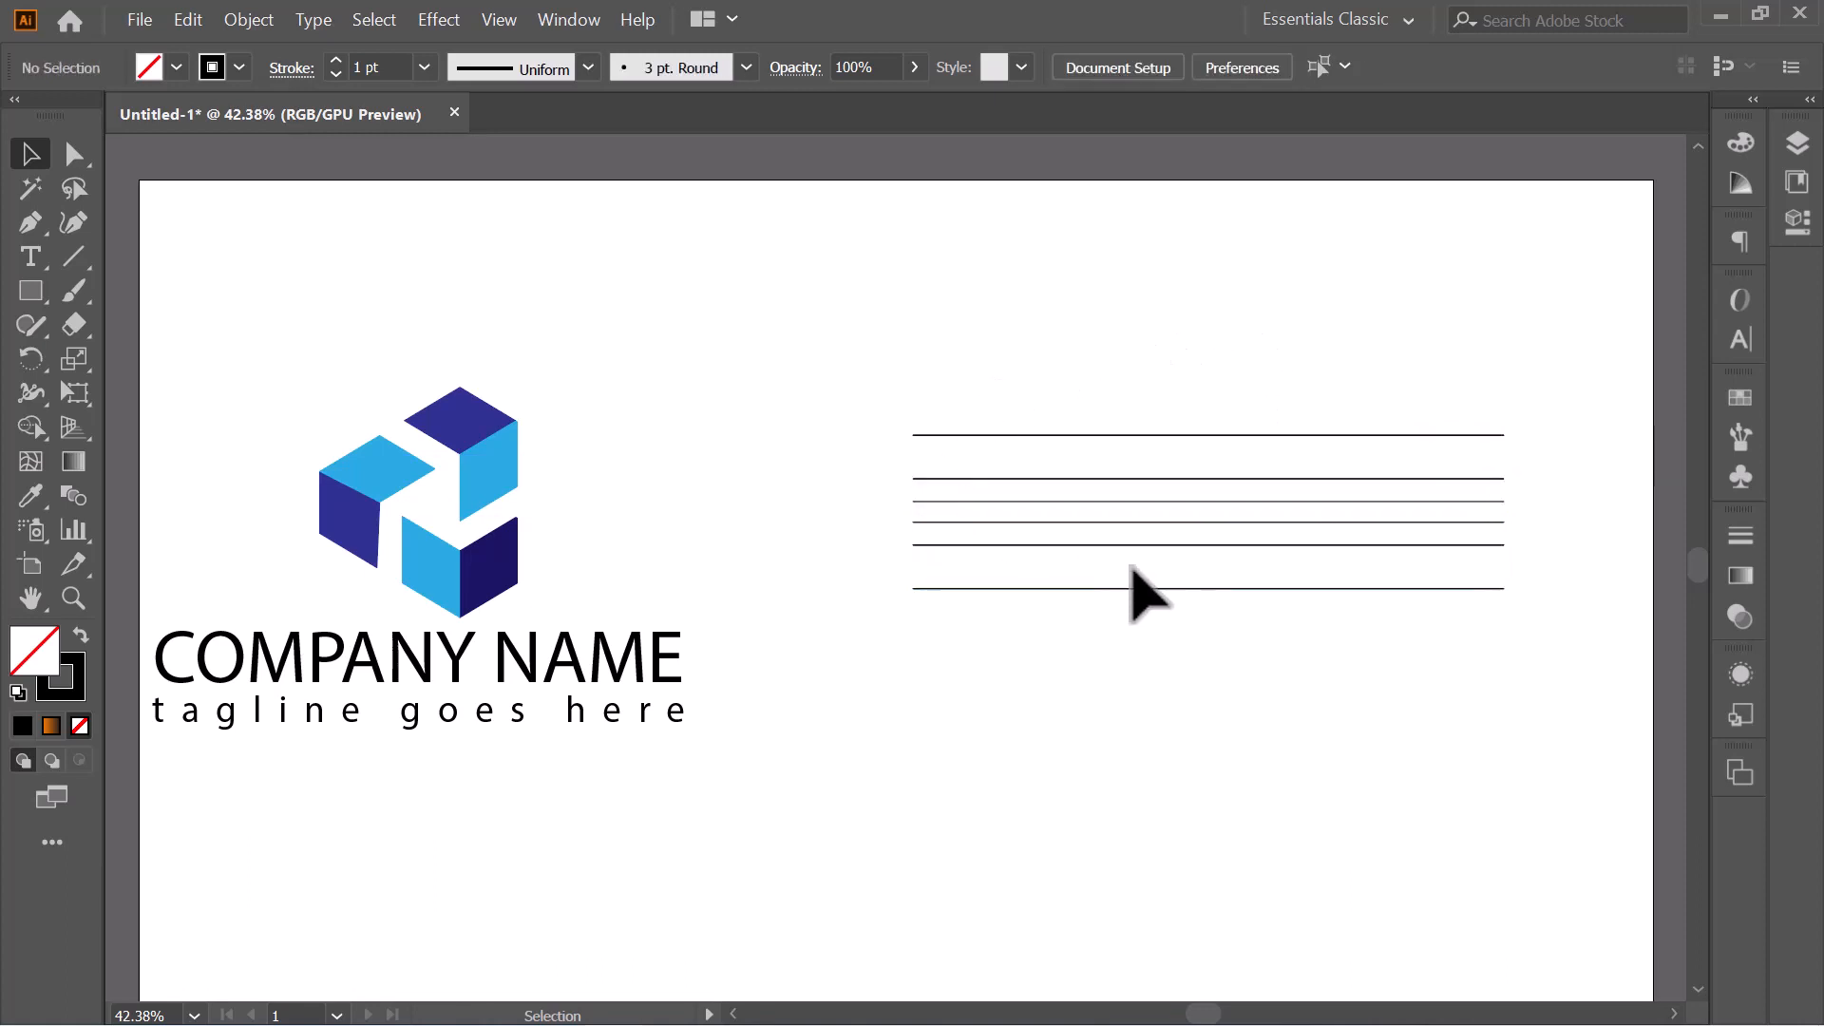
# Create a copy of the upside-down line group rotated by 59° about its centre.
pyautogui.click(1133, 503)
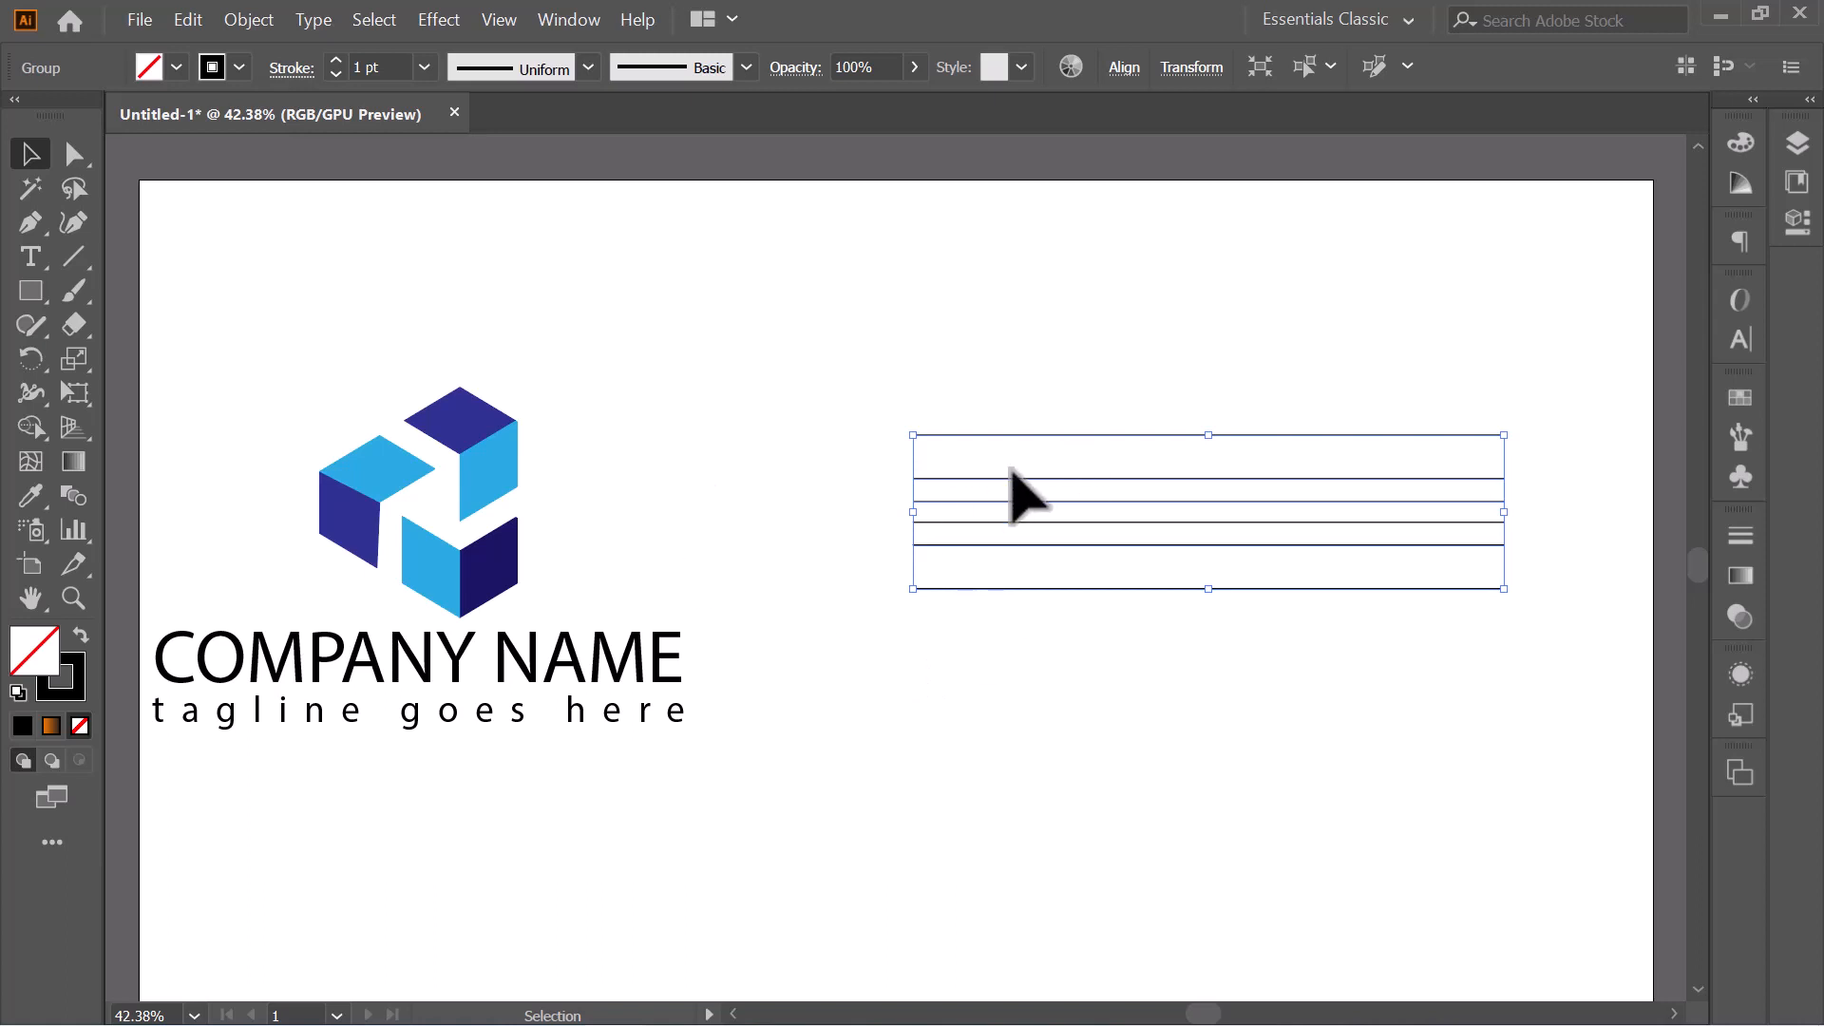
pyautogui.doubleClick(23, 356)
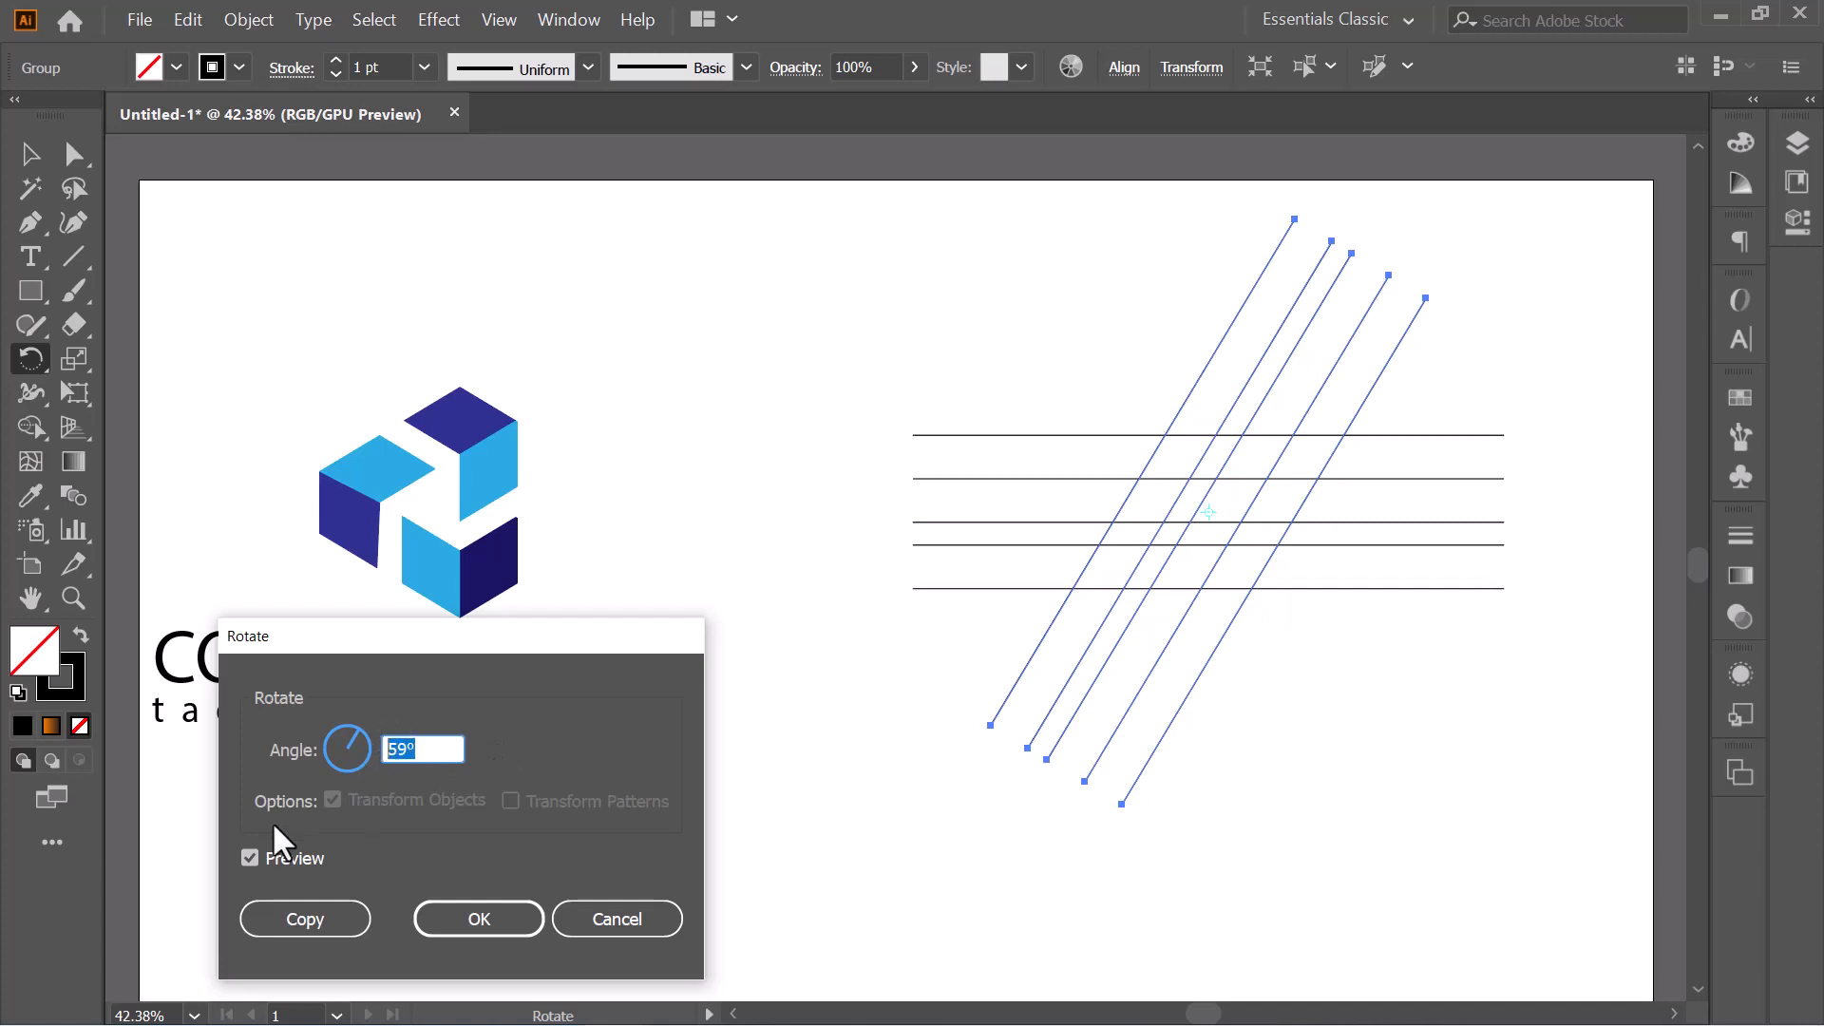
pyautogui.click(244, 859)
pyautogui.click(241, 855)
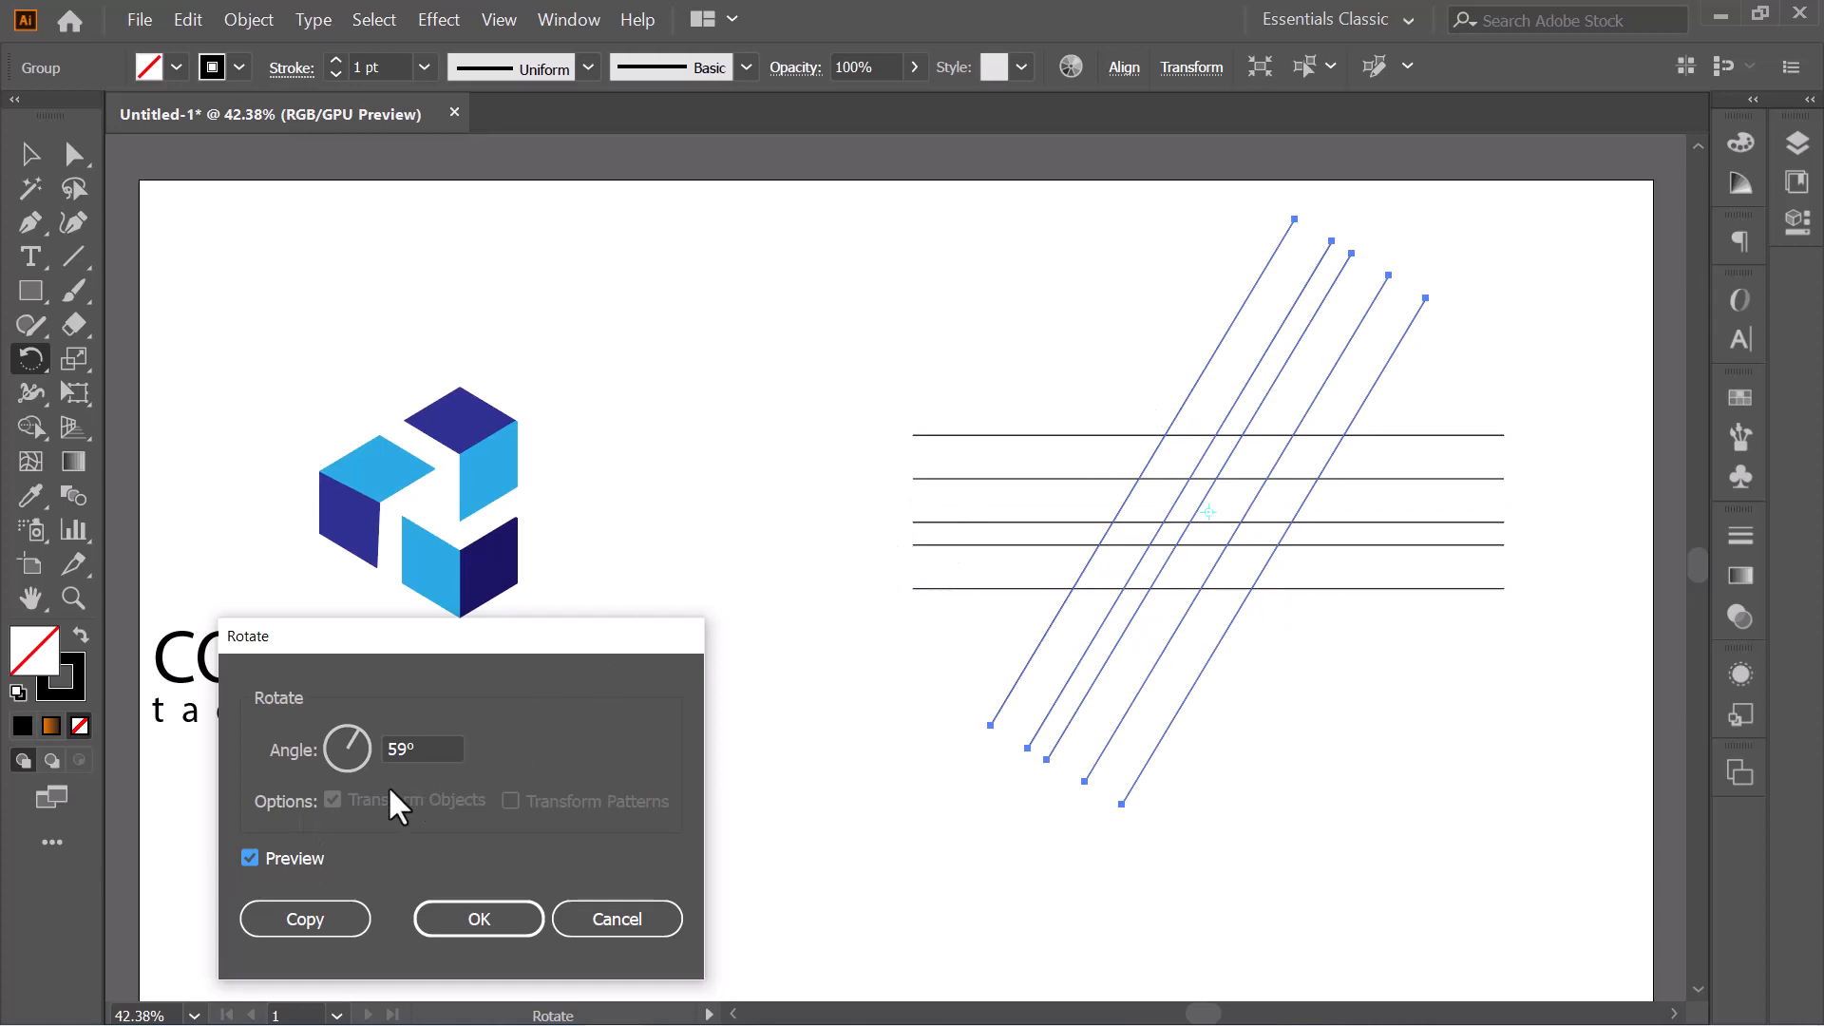
pyautogui.click(256, 920)
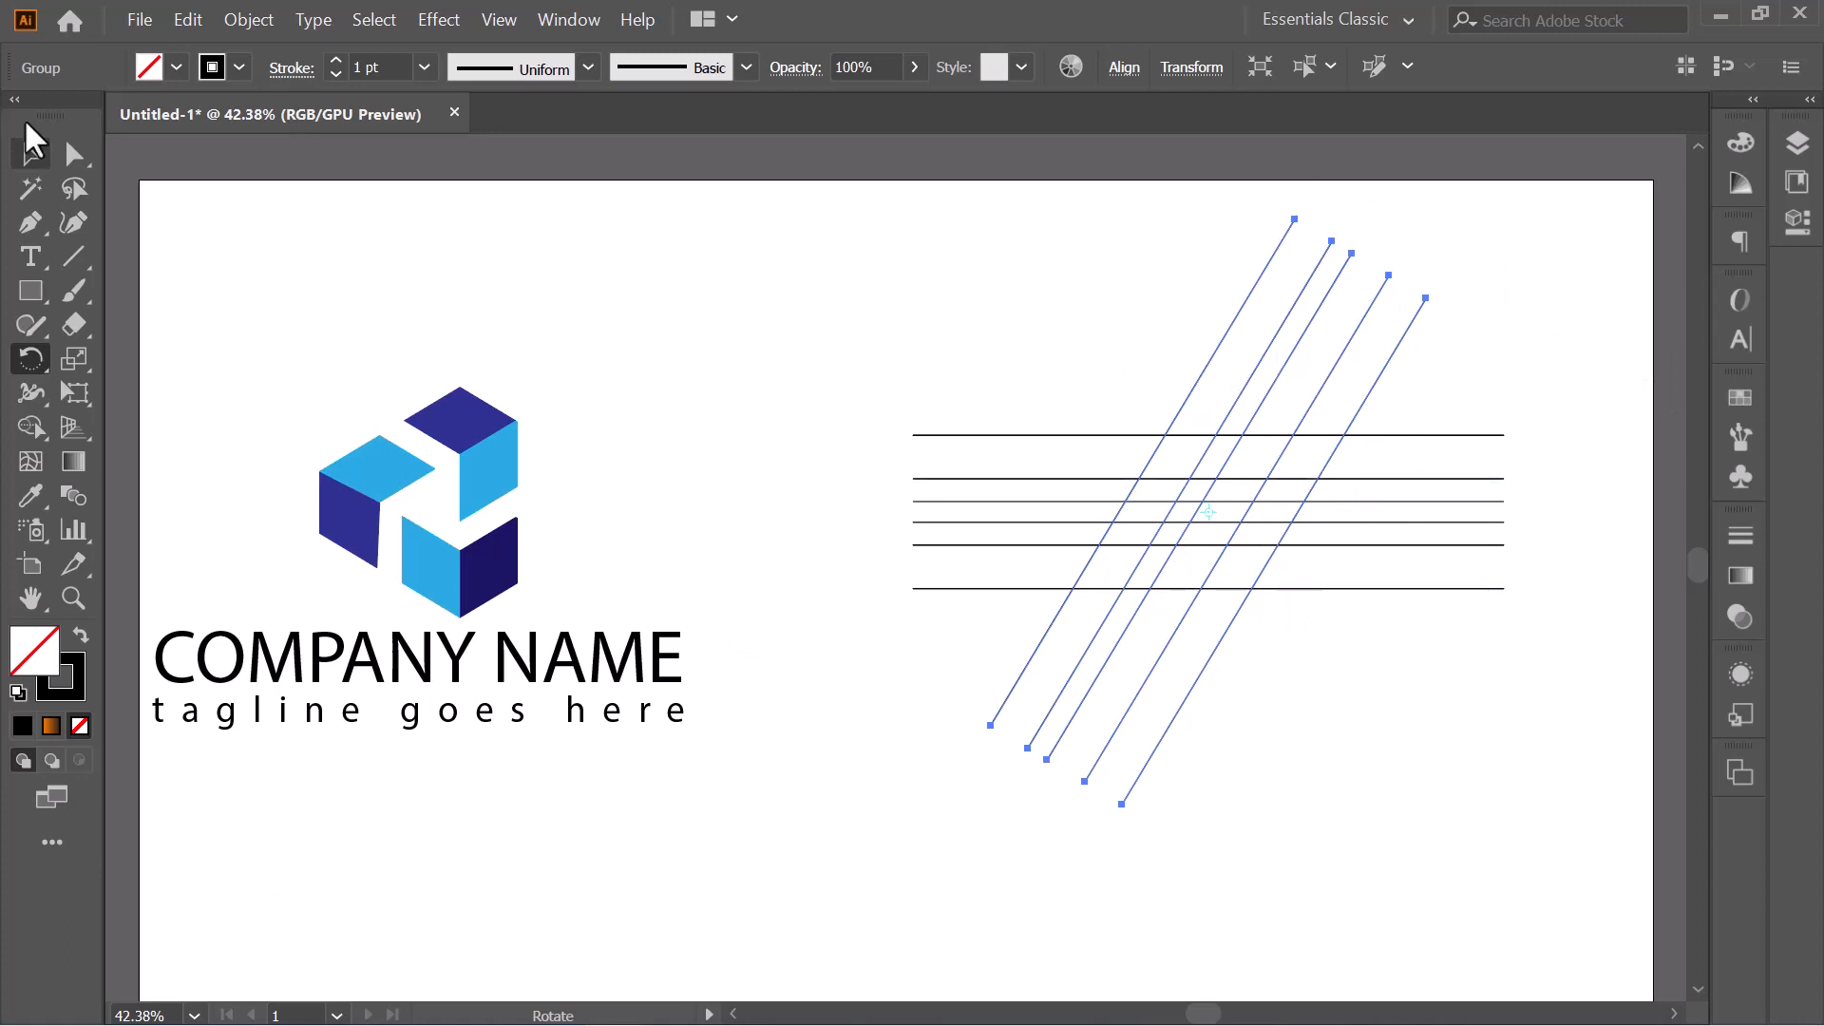
# Rotate the horizontal upside-down line group itself by -59° about its centre.
pyautogui.click(32, 155)
pyautogui.click(1375, 435)
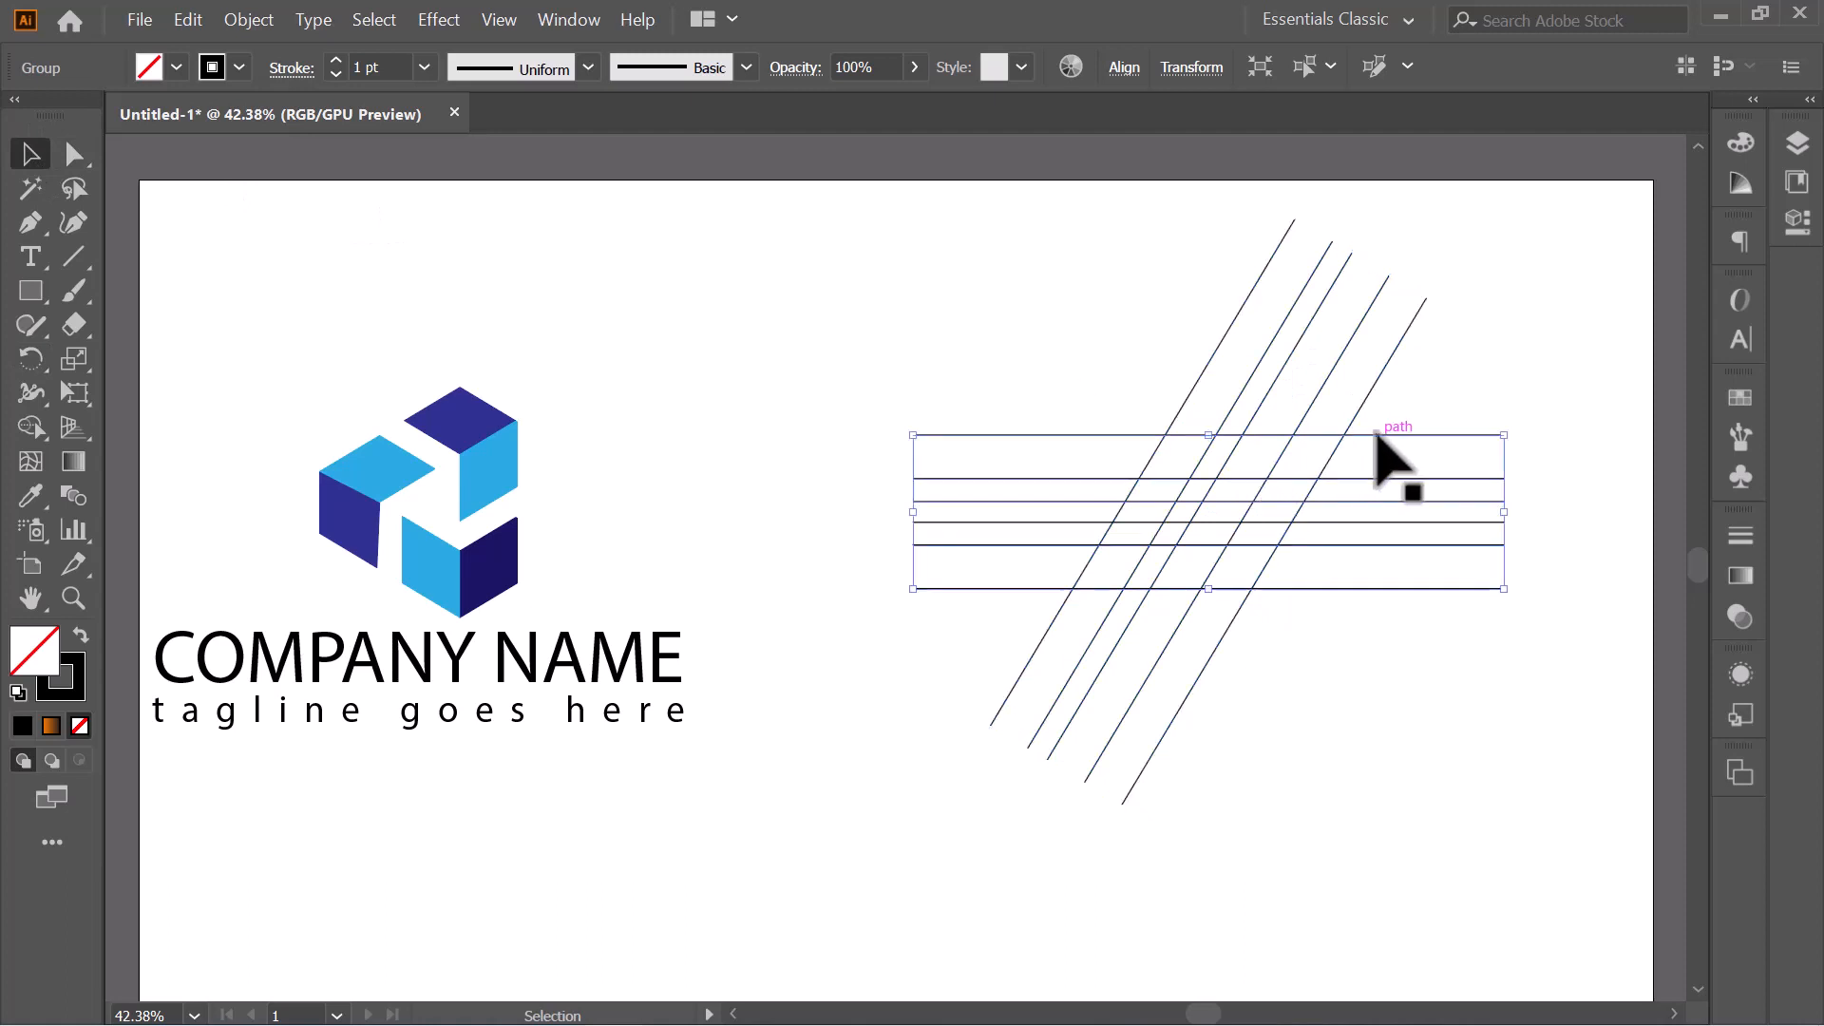
pyautogui.doubleClick(28, 359)
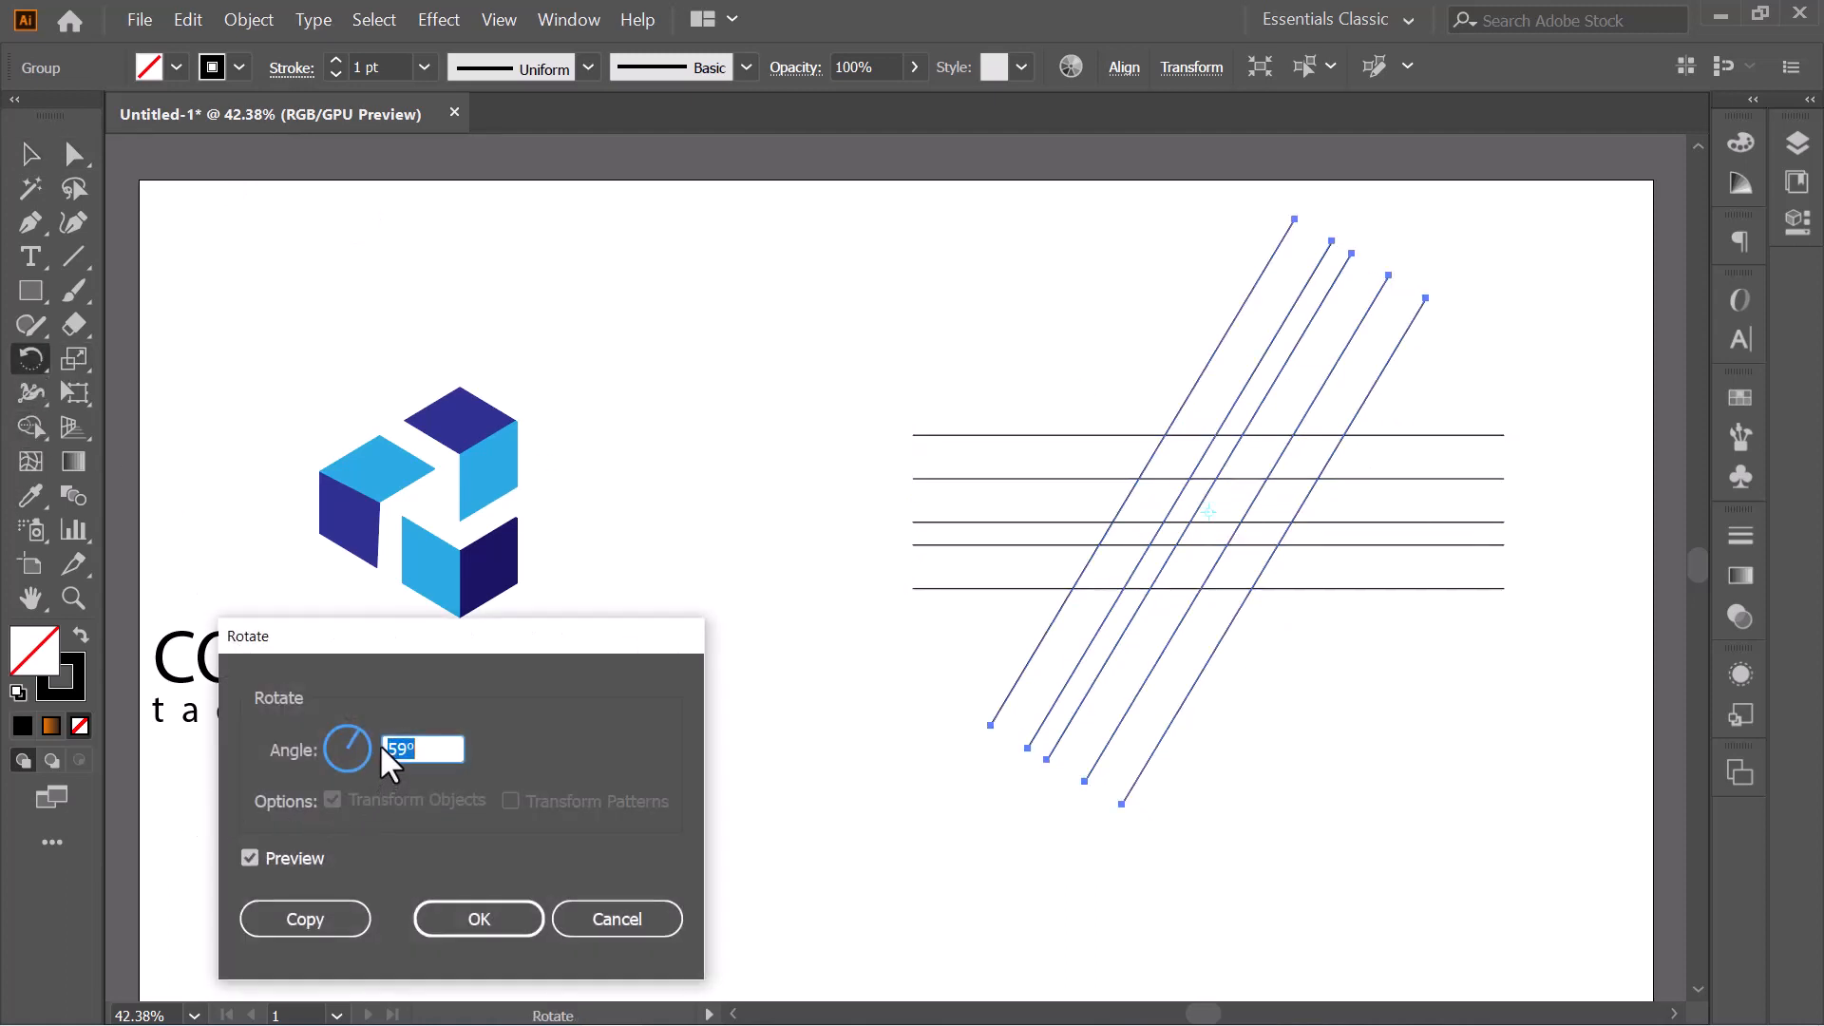
pyautogui.click(393, 742)
pyautogui.click(249, 857)
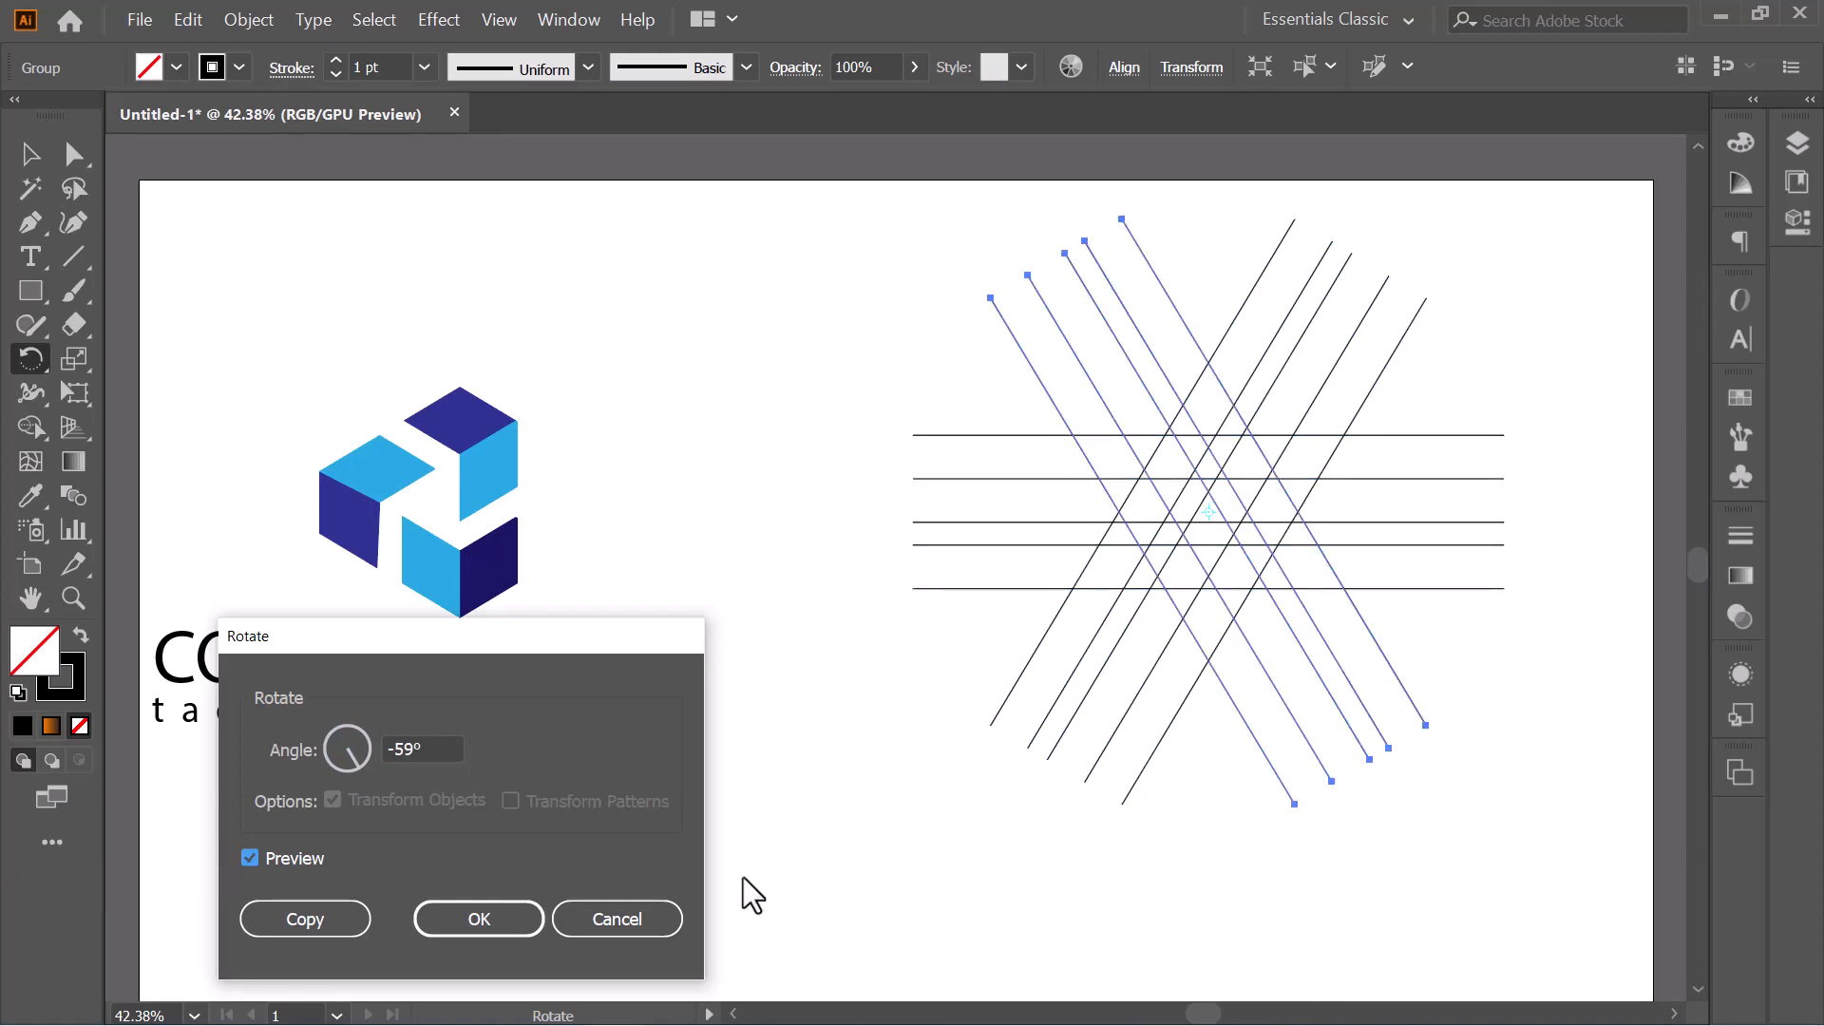
pyautogui.click(479, 918)
pyautogui.press('v')
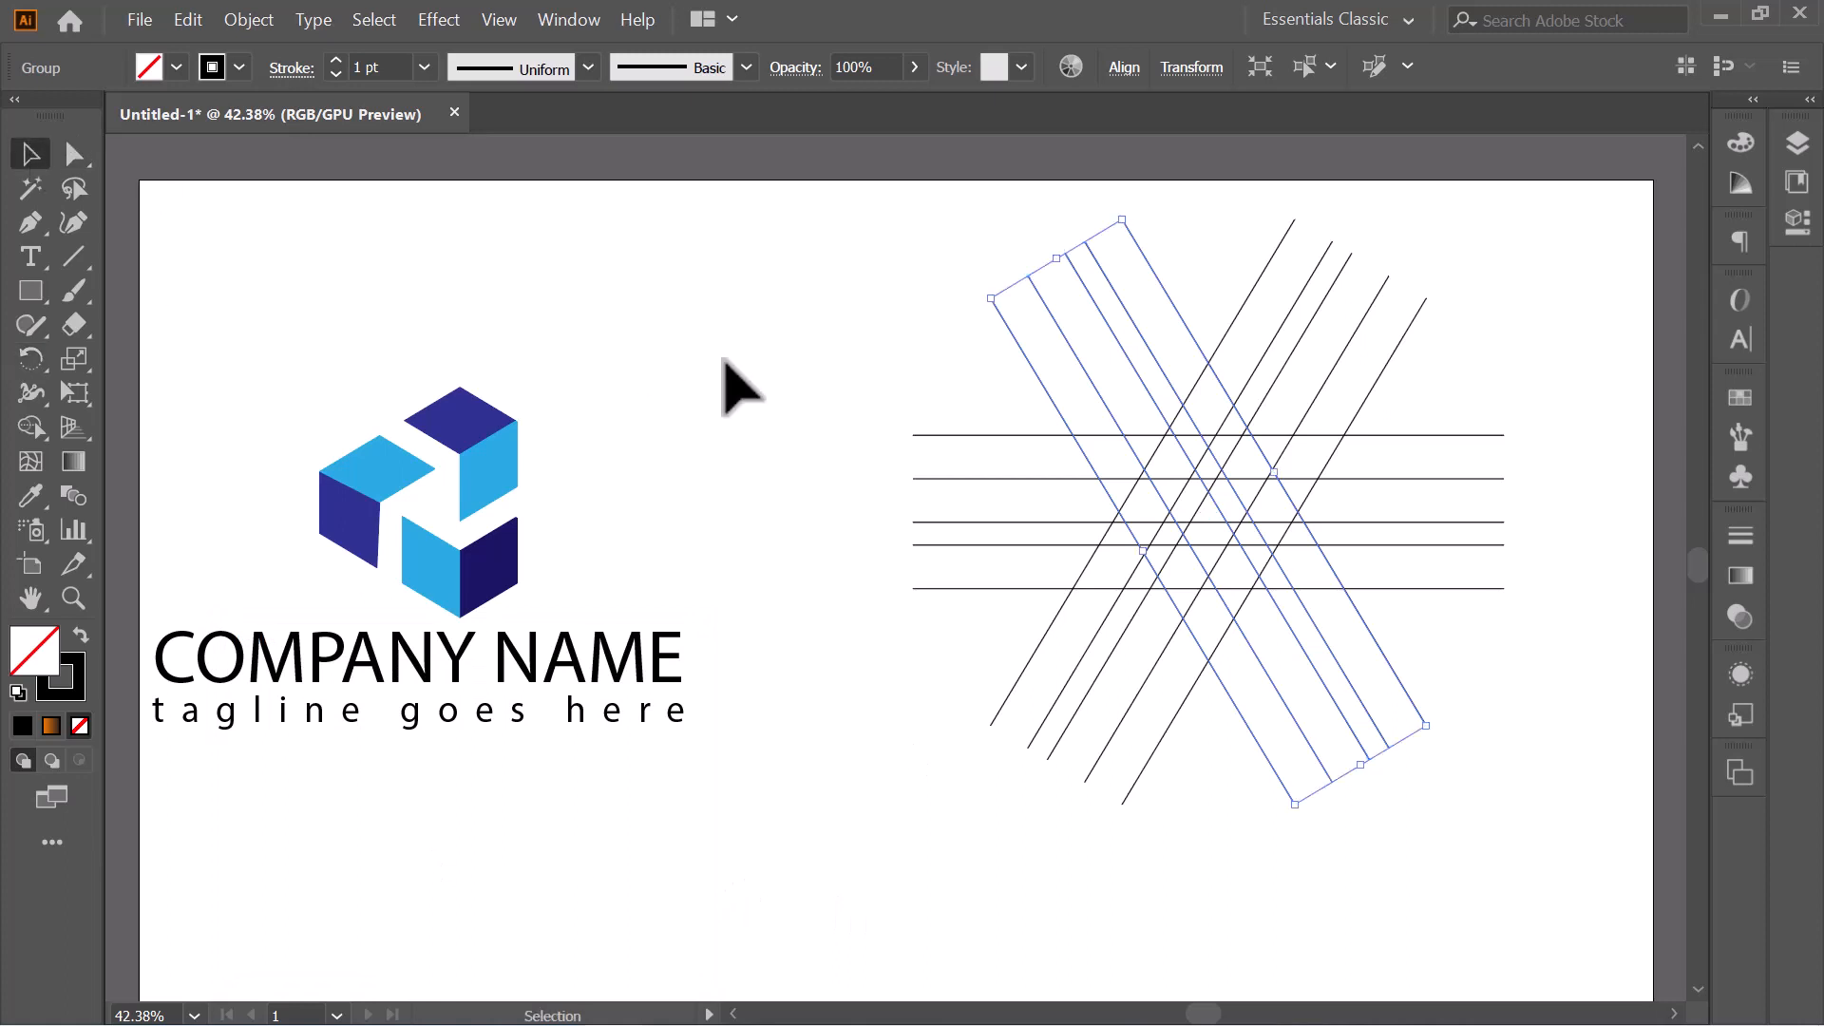
# Move the complete grid of three crossing line groups slightly left as one unit.
pyautogui.click(724, 362)
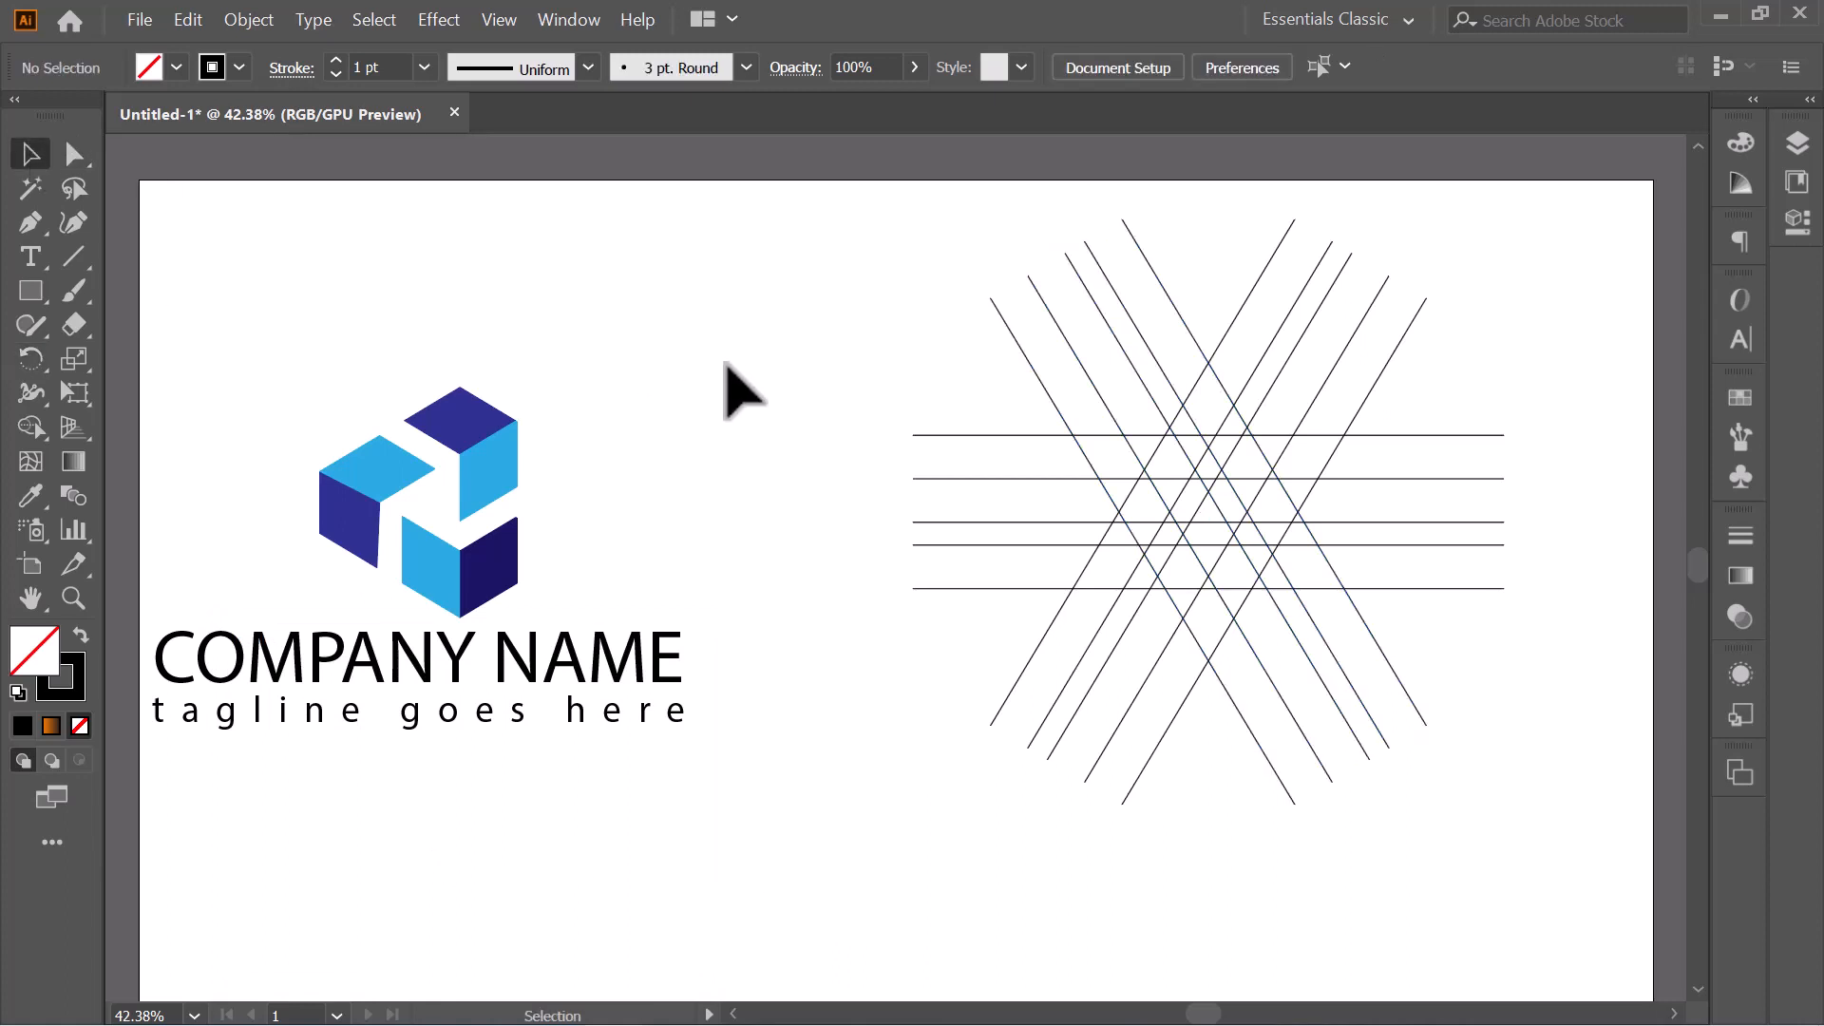
pyautogui.moveTo(864, 304); pyautogui.dragTo(1415, 703)
pyautogui.moveTo(1270, 523); pyautogui.dragTo(1235, 542)
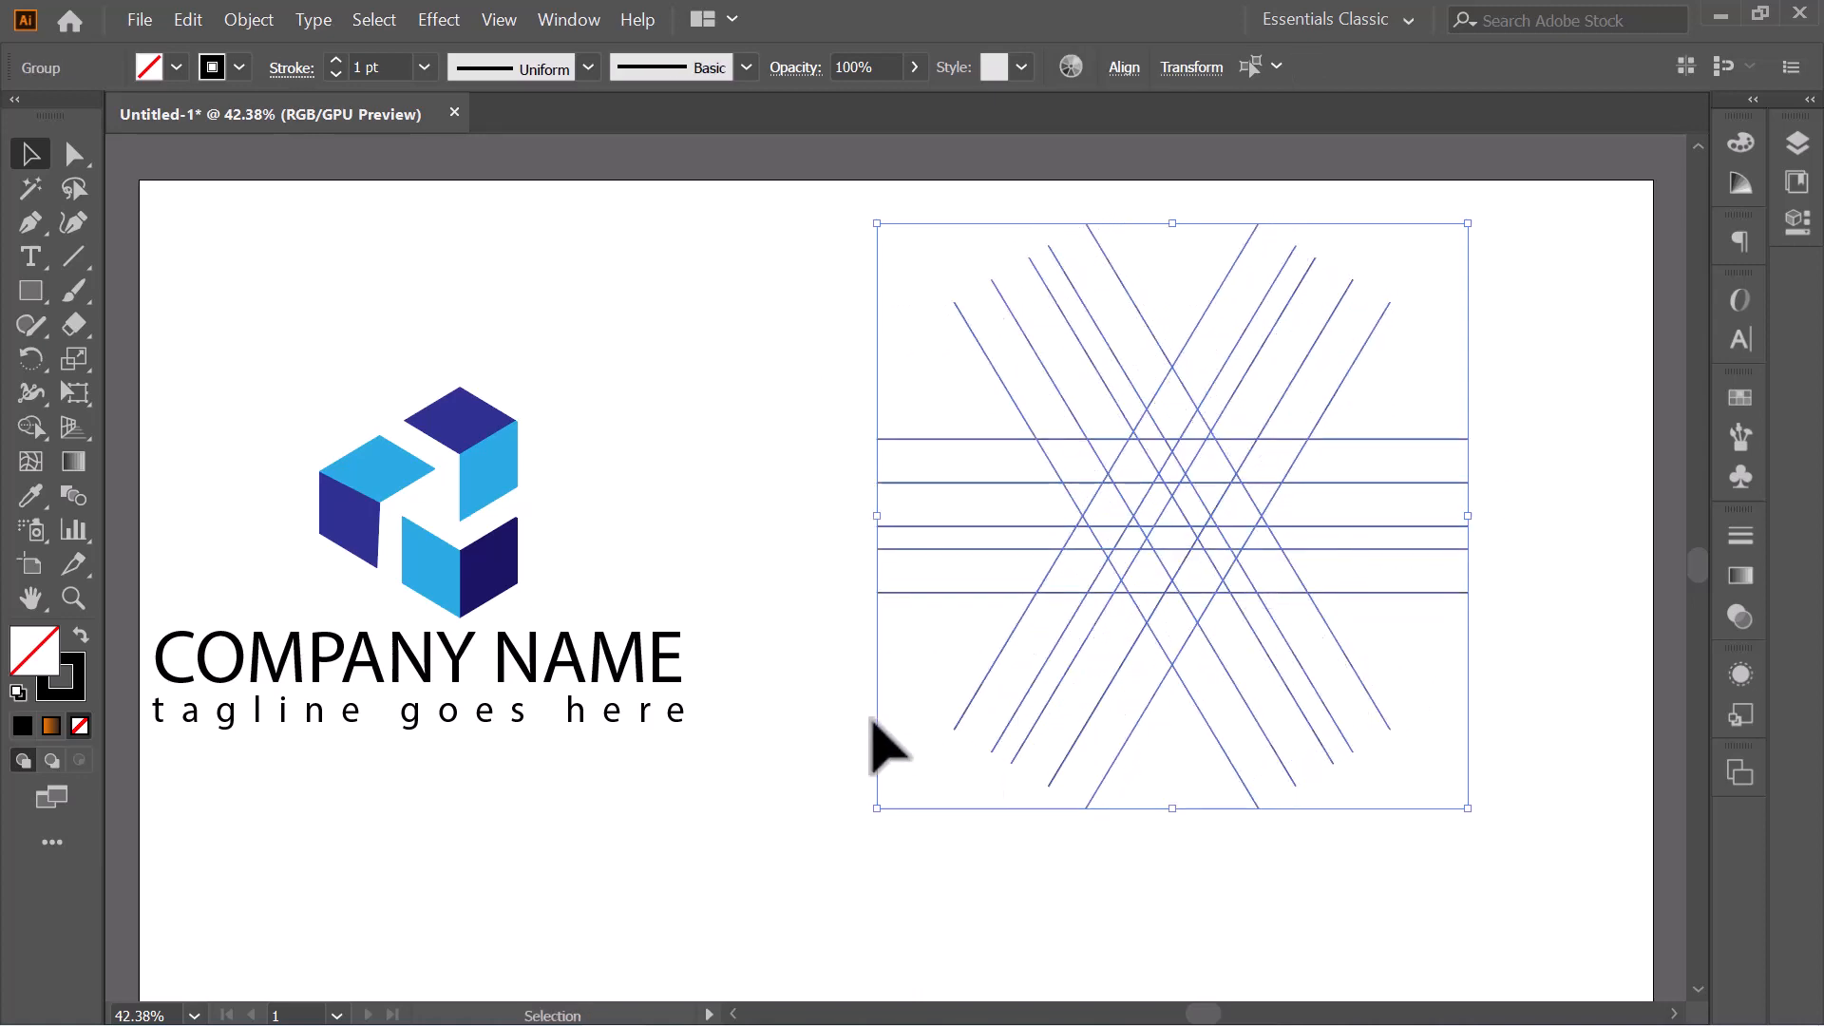
pyautogui.click(846, 733)
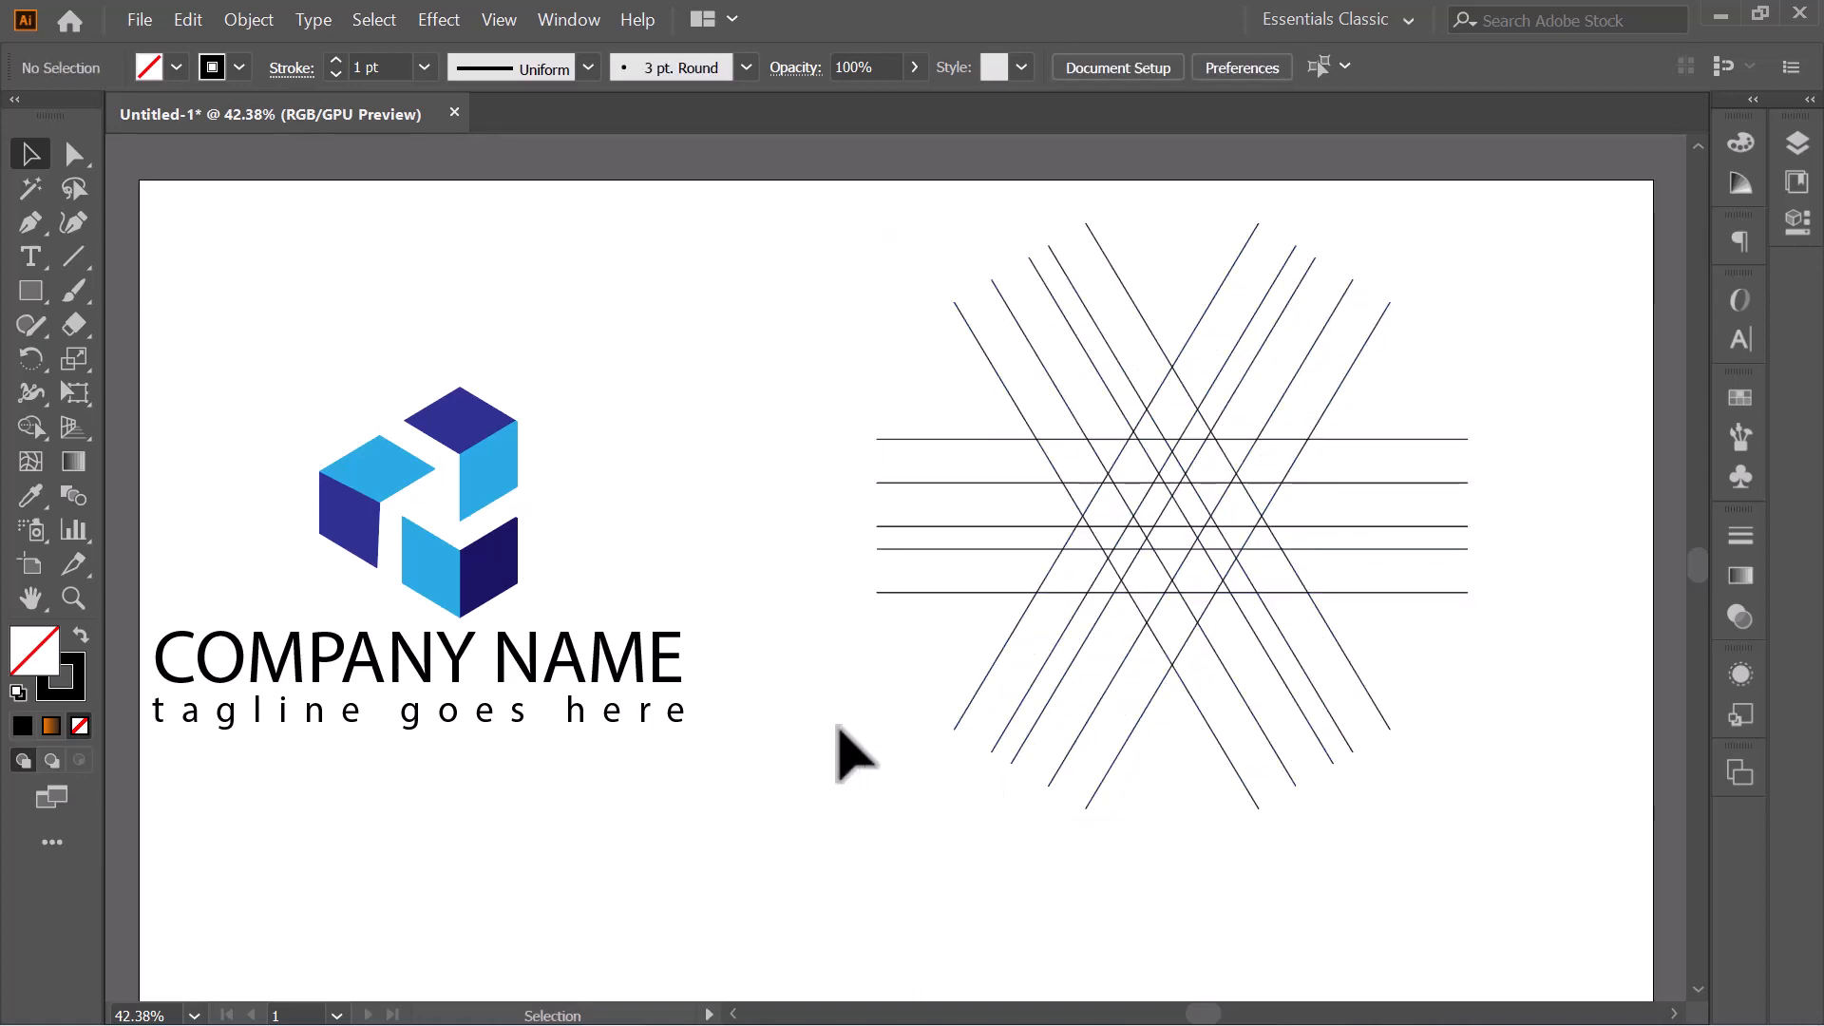
# Shift the line group that rises to the right a little further left, offsetting it from the grid's common centre.
pyautogui.click(1228, 270)
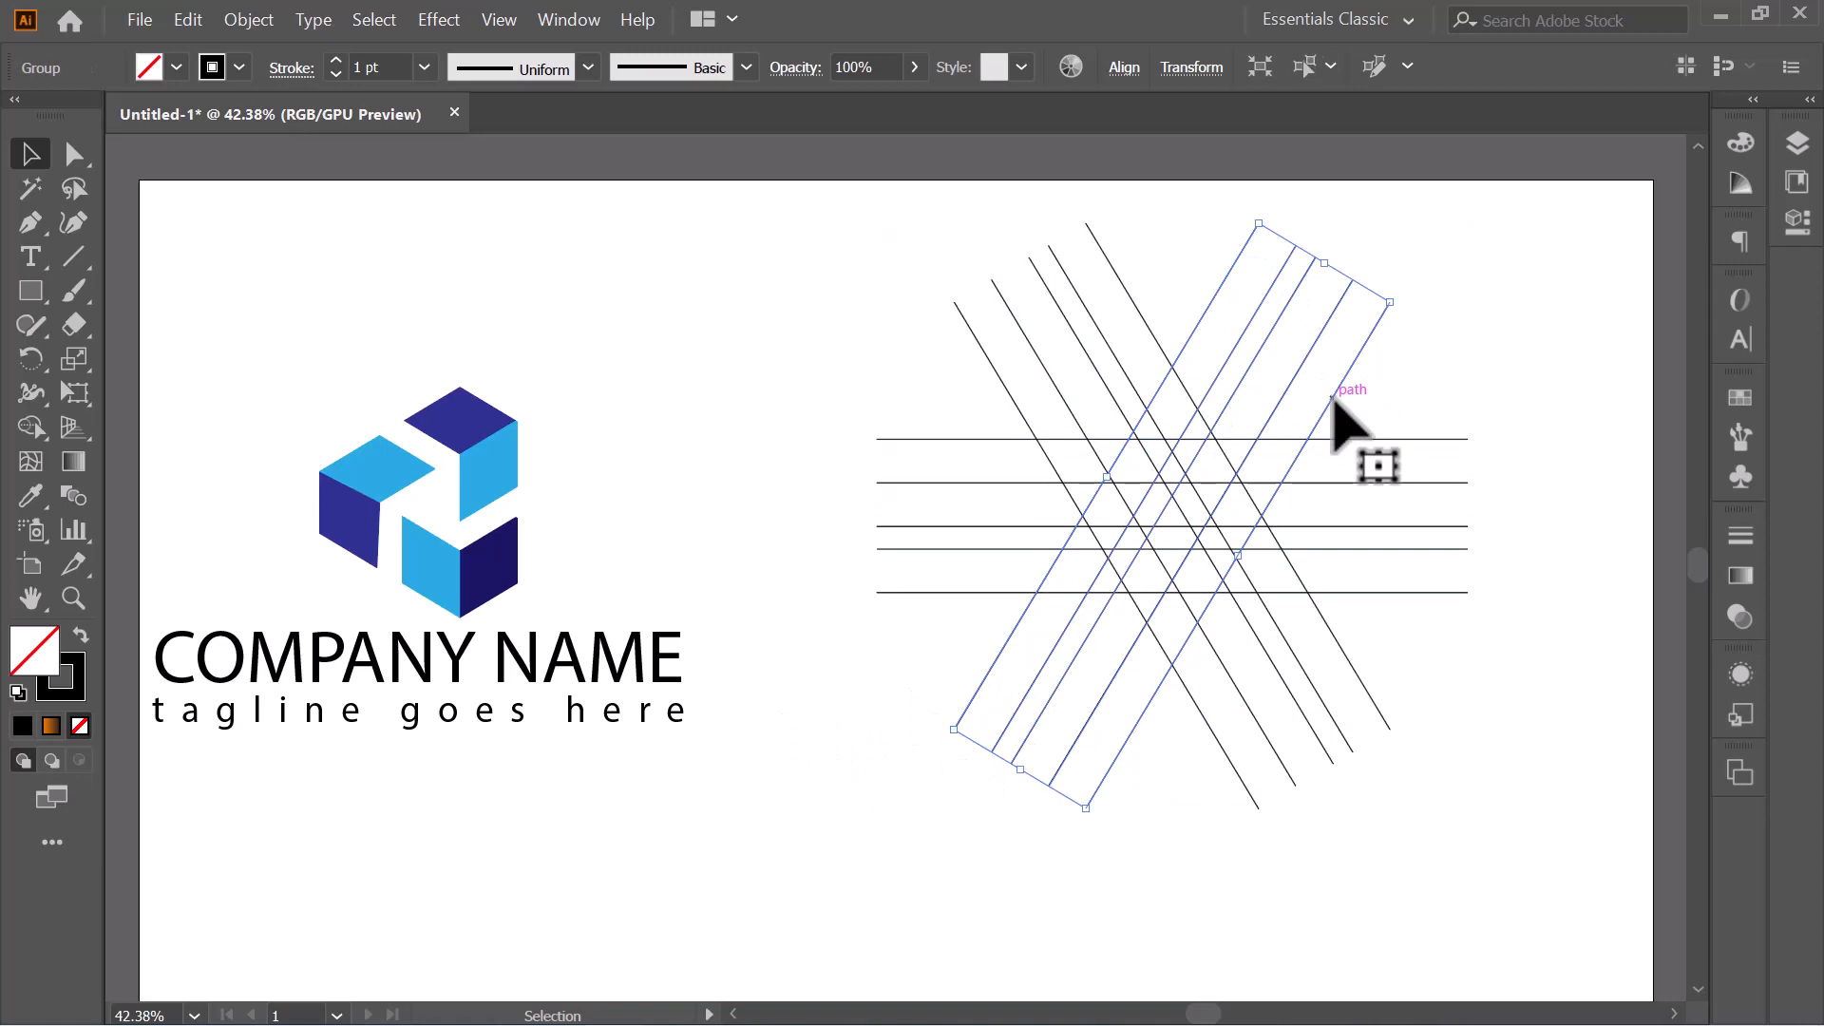
pyautogui.moveTo(1339, 419); pyautogui.dragTo(1300, 398)
pyautogui.click(1446, 373)
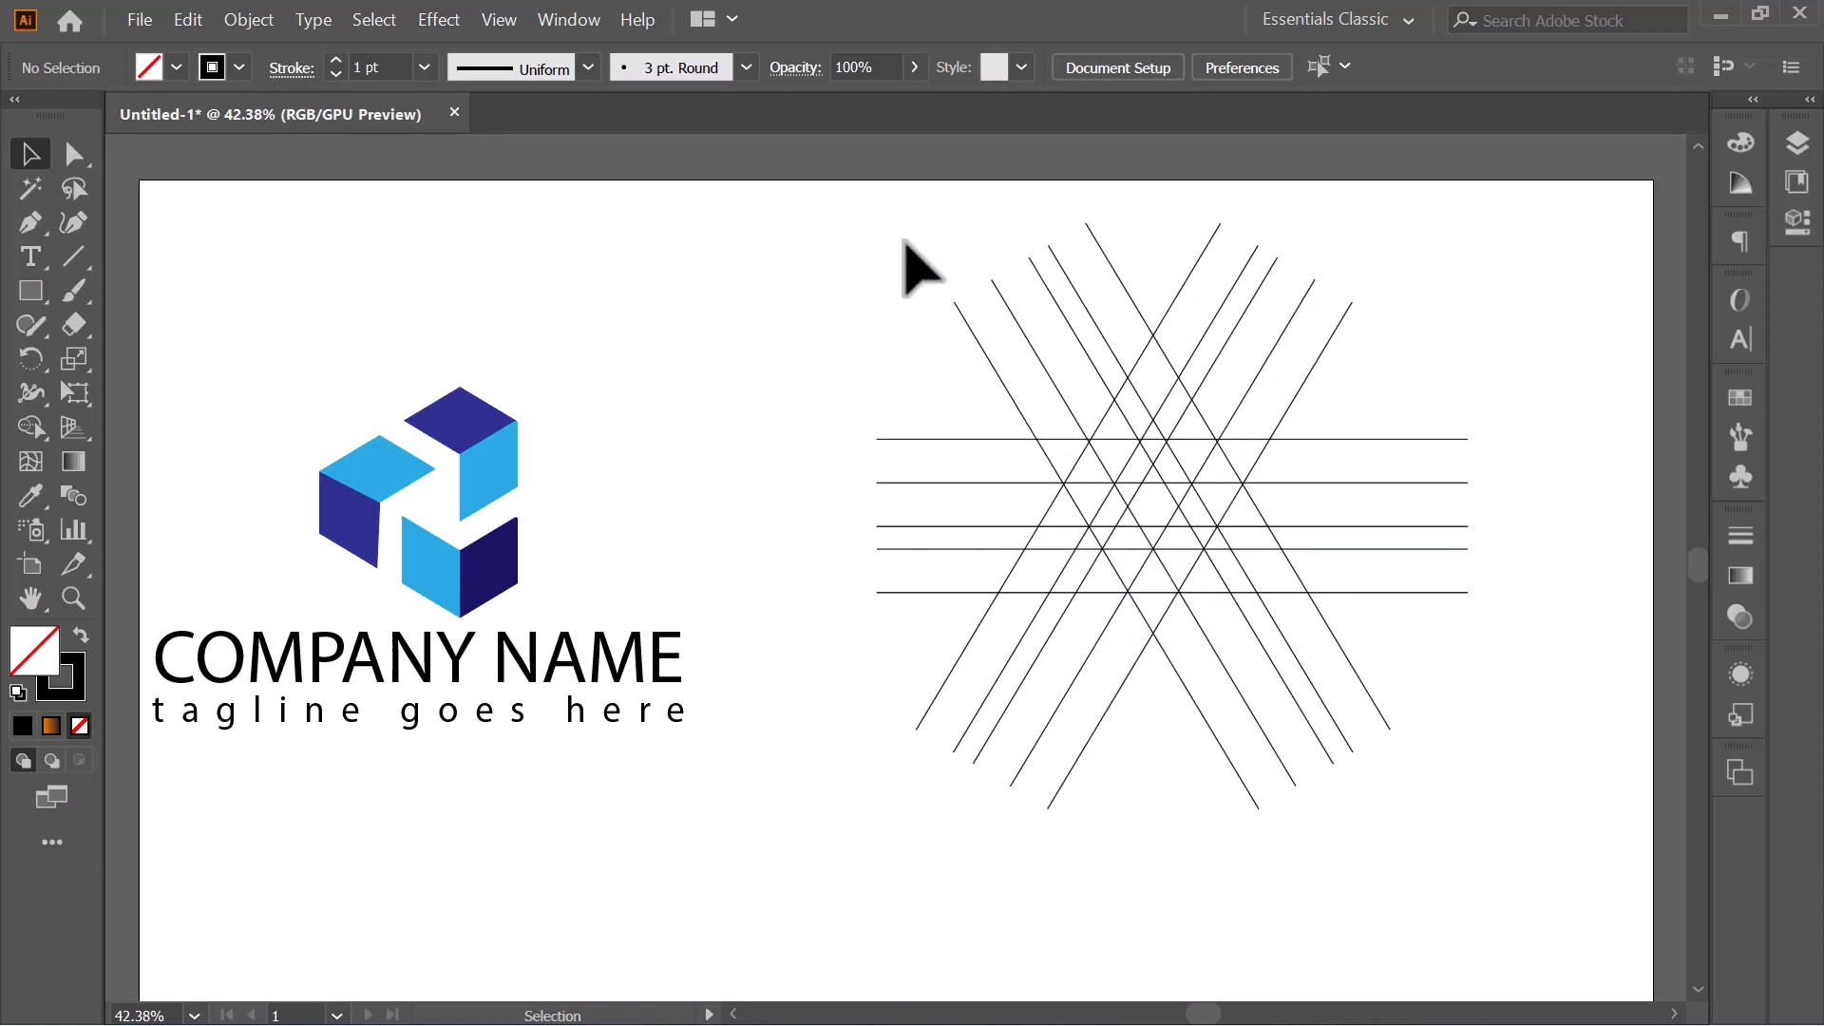
# Select the whole line grid for the Shape Builder and set no stroke and a dark blue fill.
pyautogui.moveTo(900, 235); pyautogui.dragTo(1443, 833)
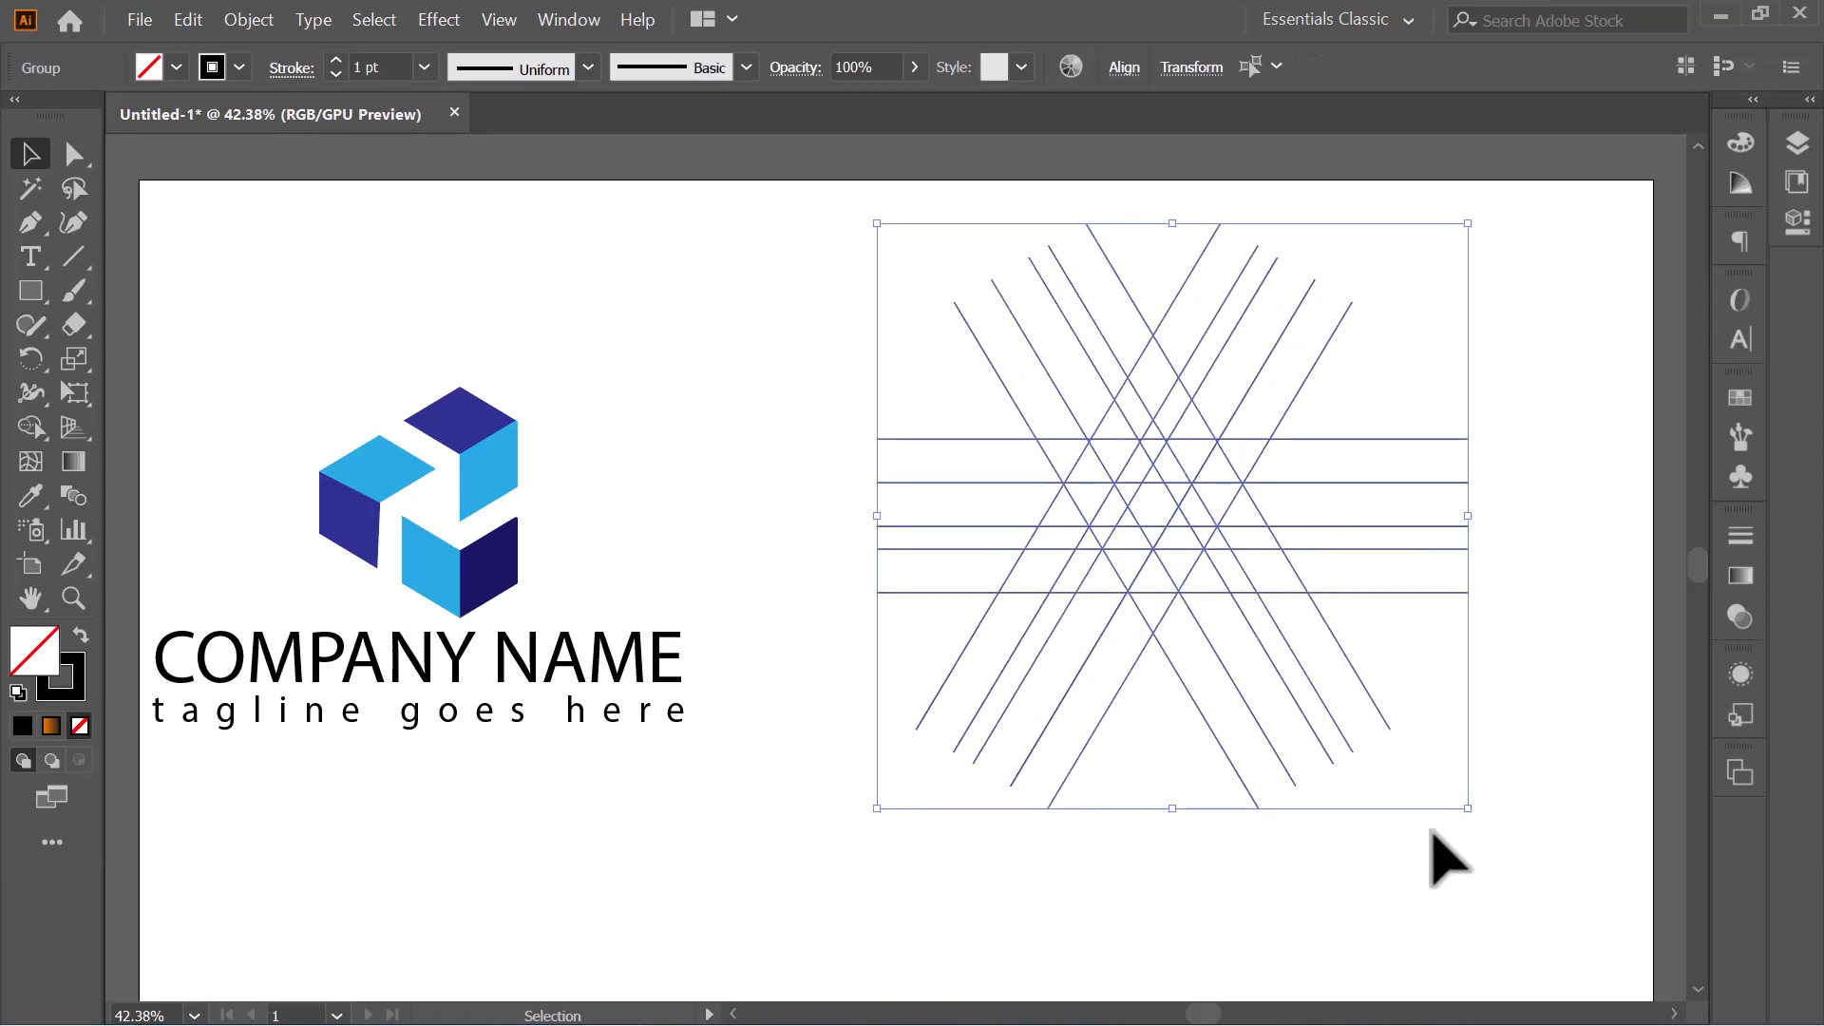
pyautogui.click(17, 427)
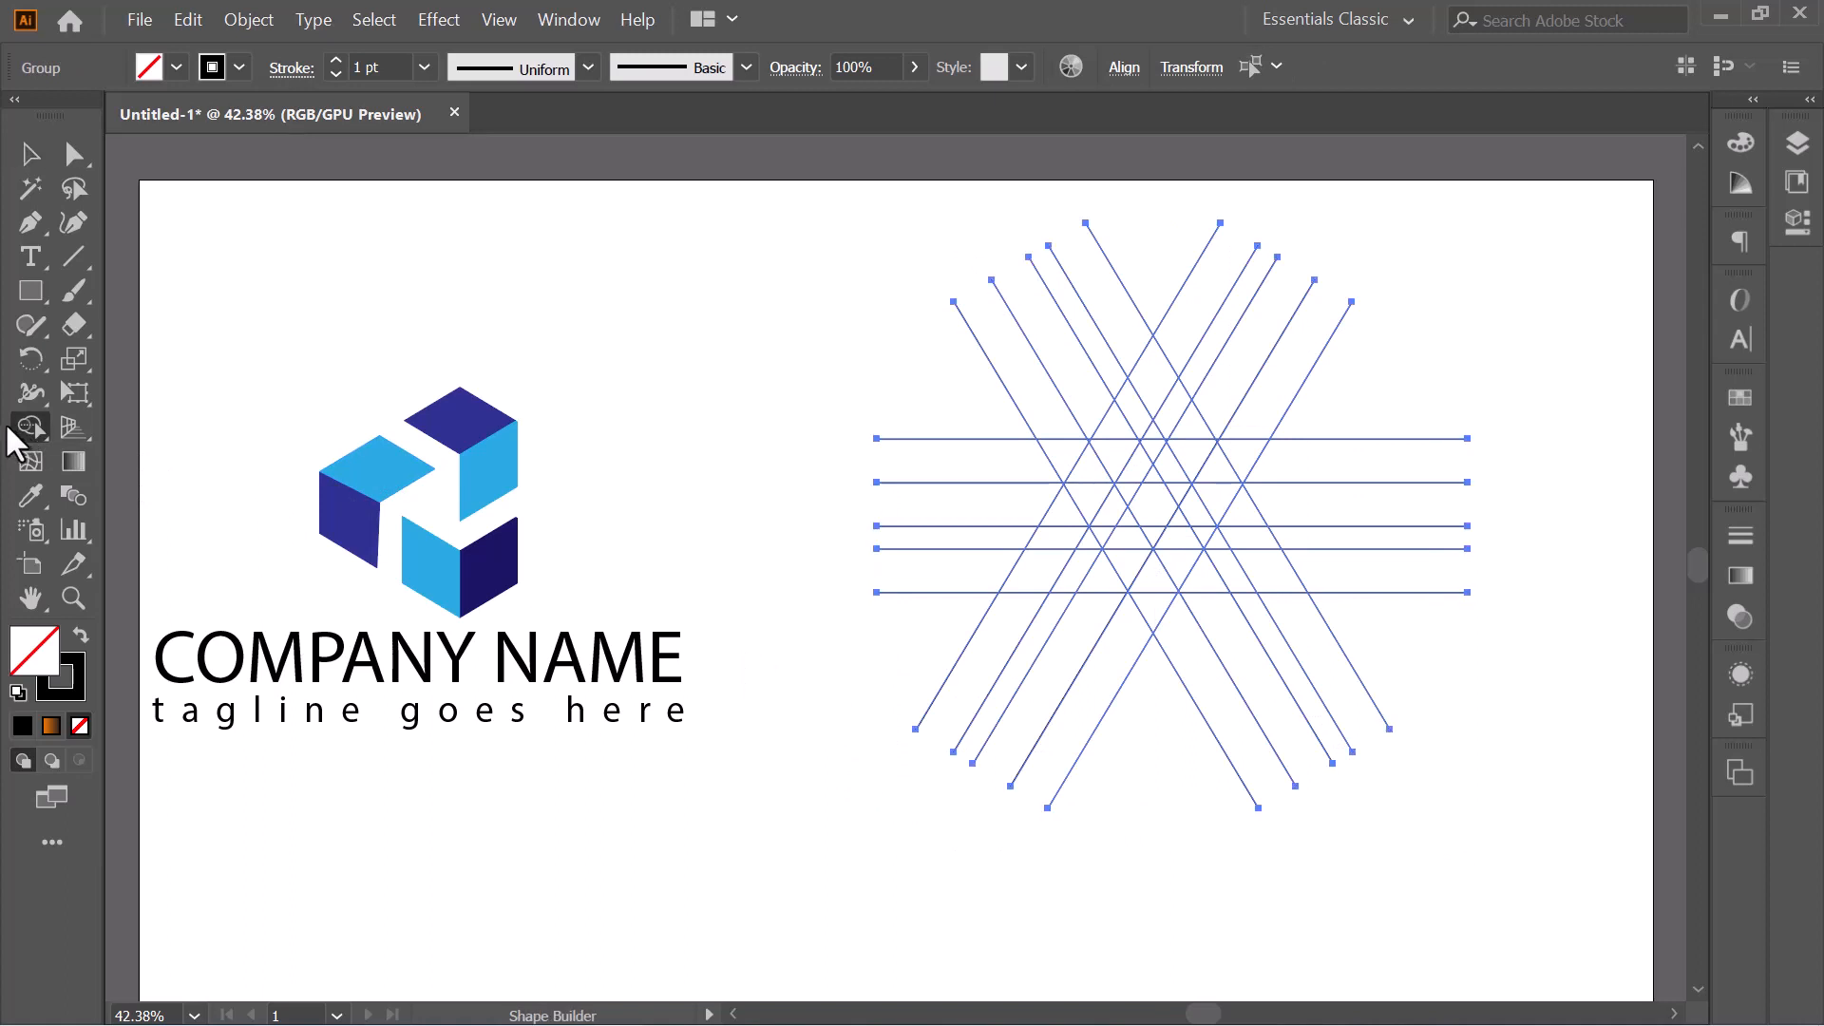
pyautogui.click(209, 62)
pyautogui.click(18, 113)
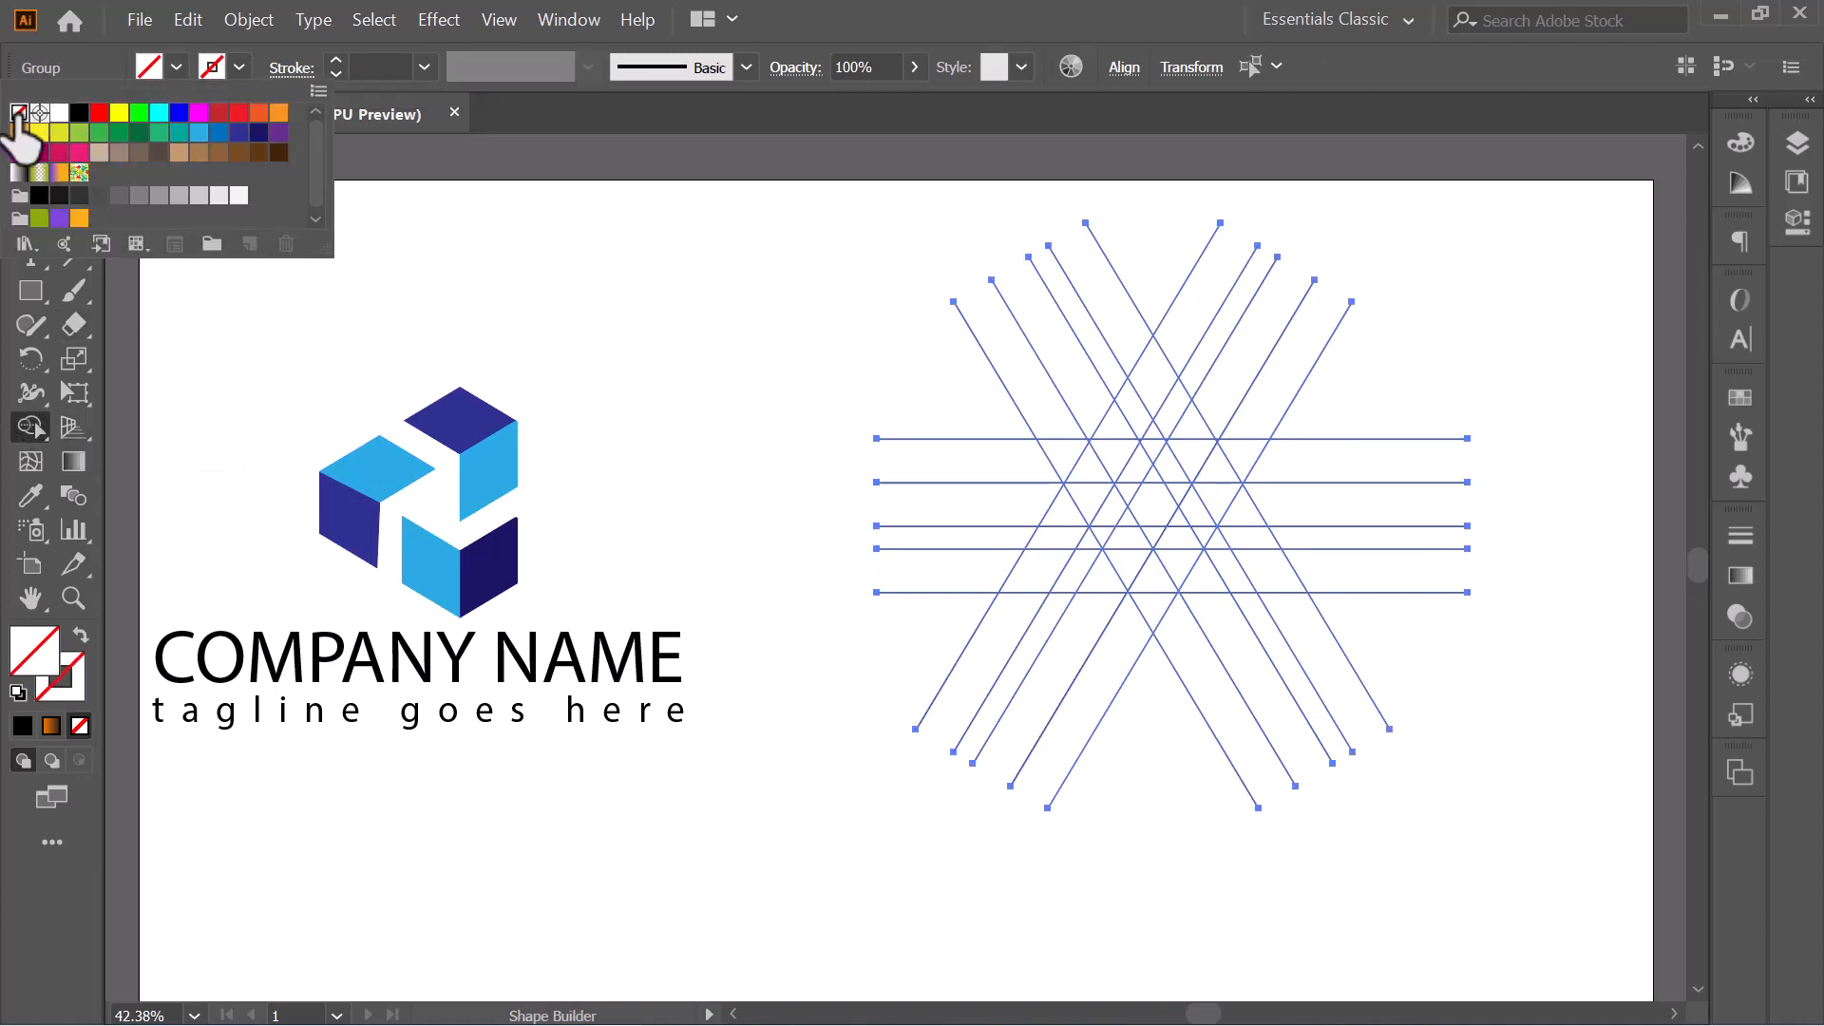
pyautogui.click(135, 59)
pyautogui.click(135, 59)
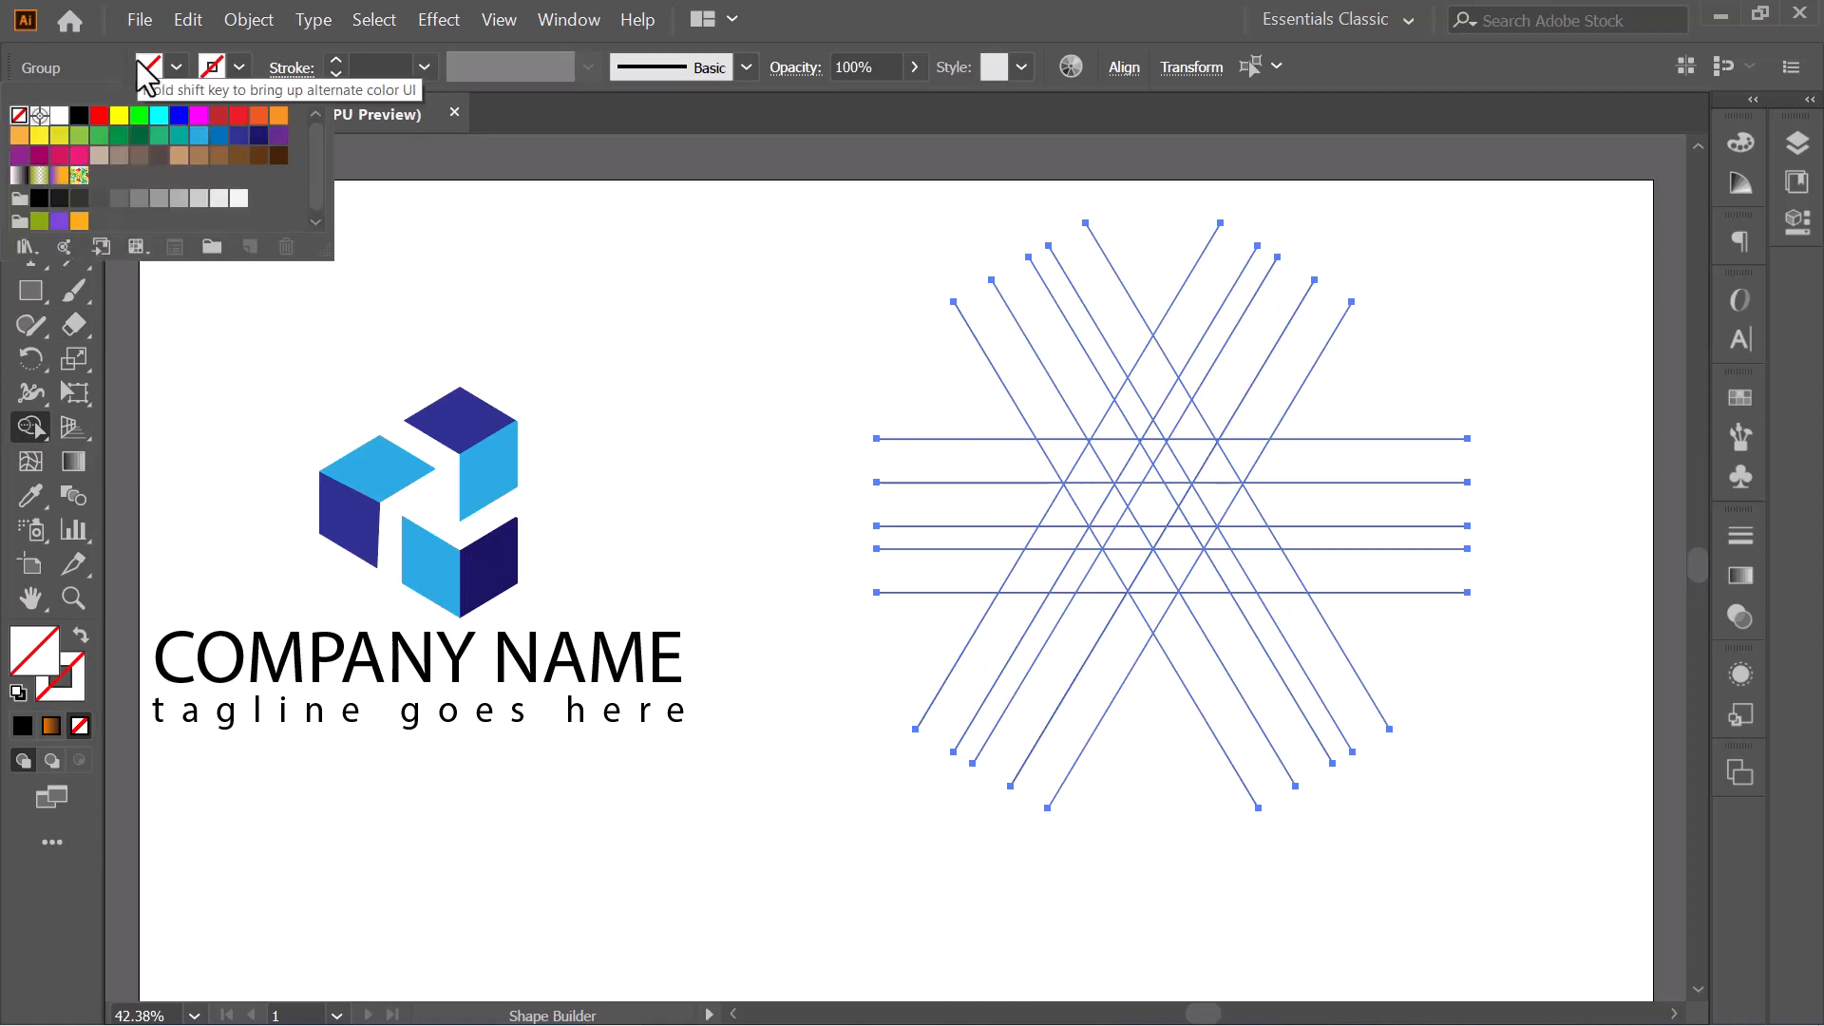
pyautogui.click(240, 135)
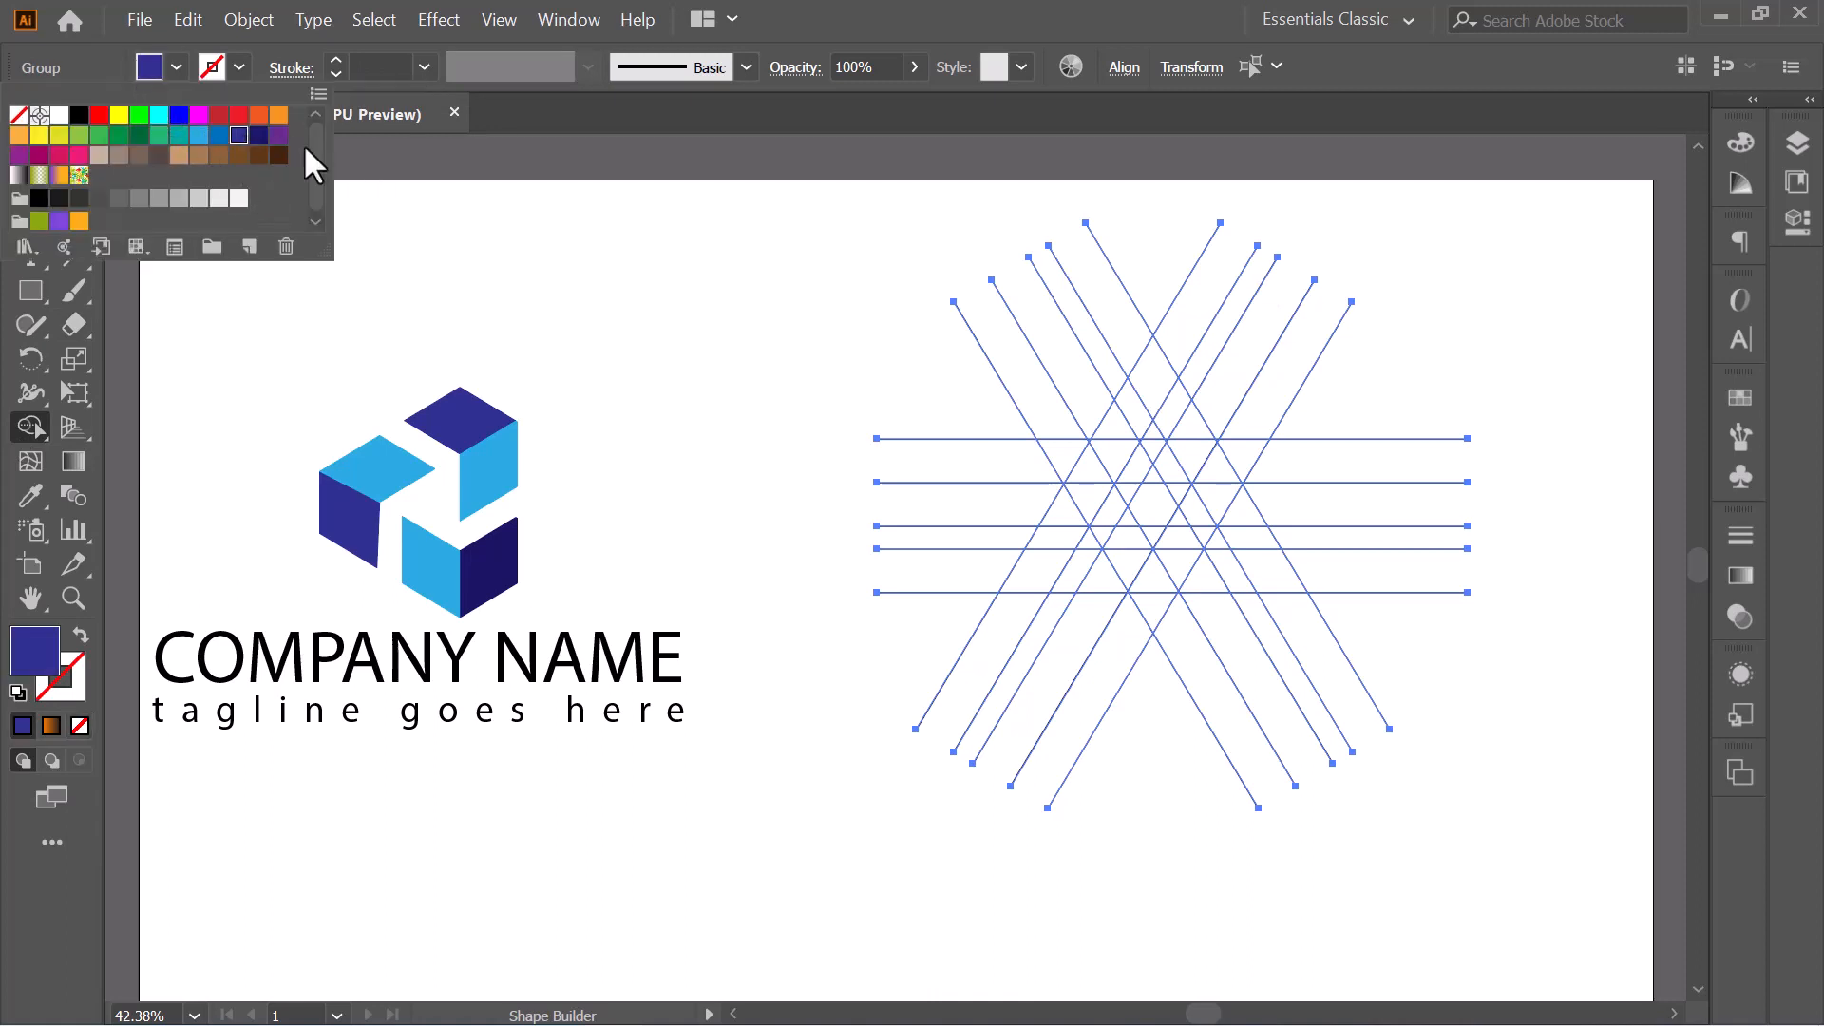
pyautogui.click(589, 249)
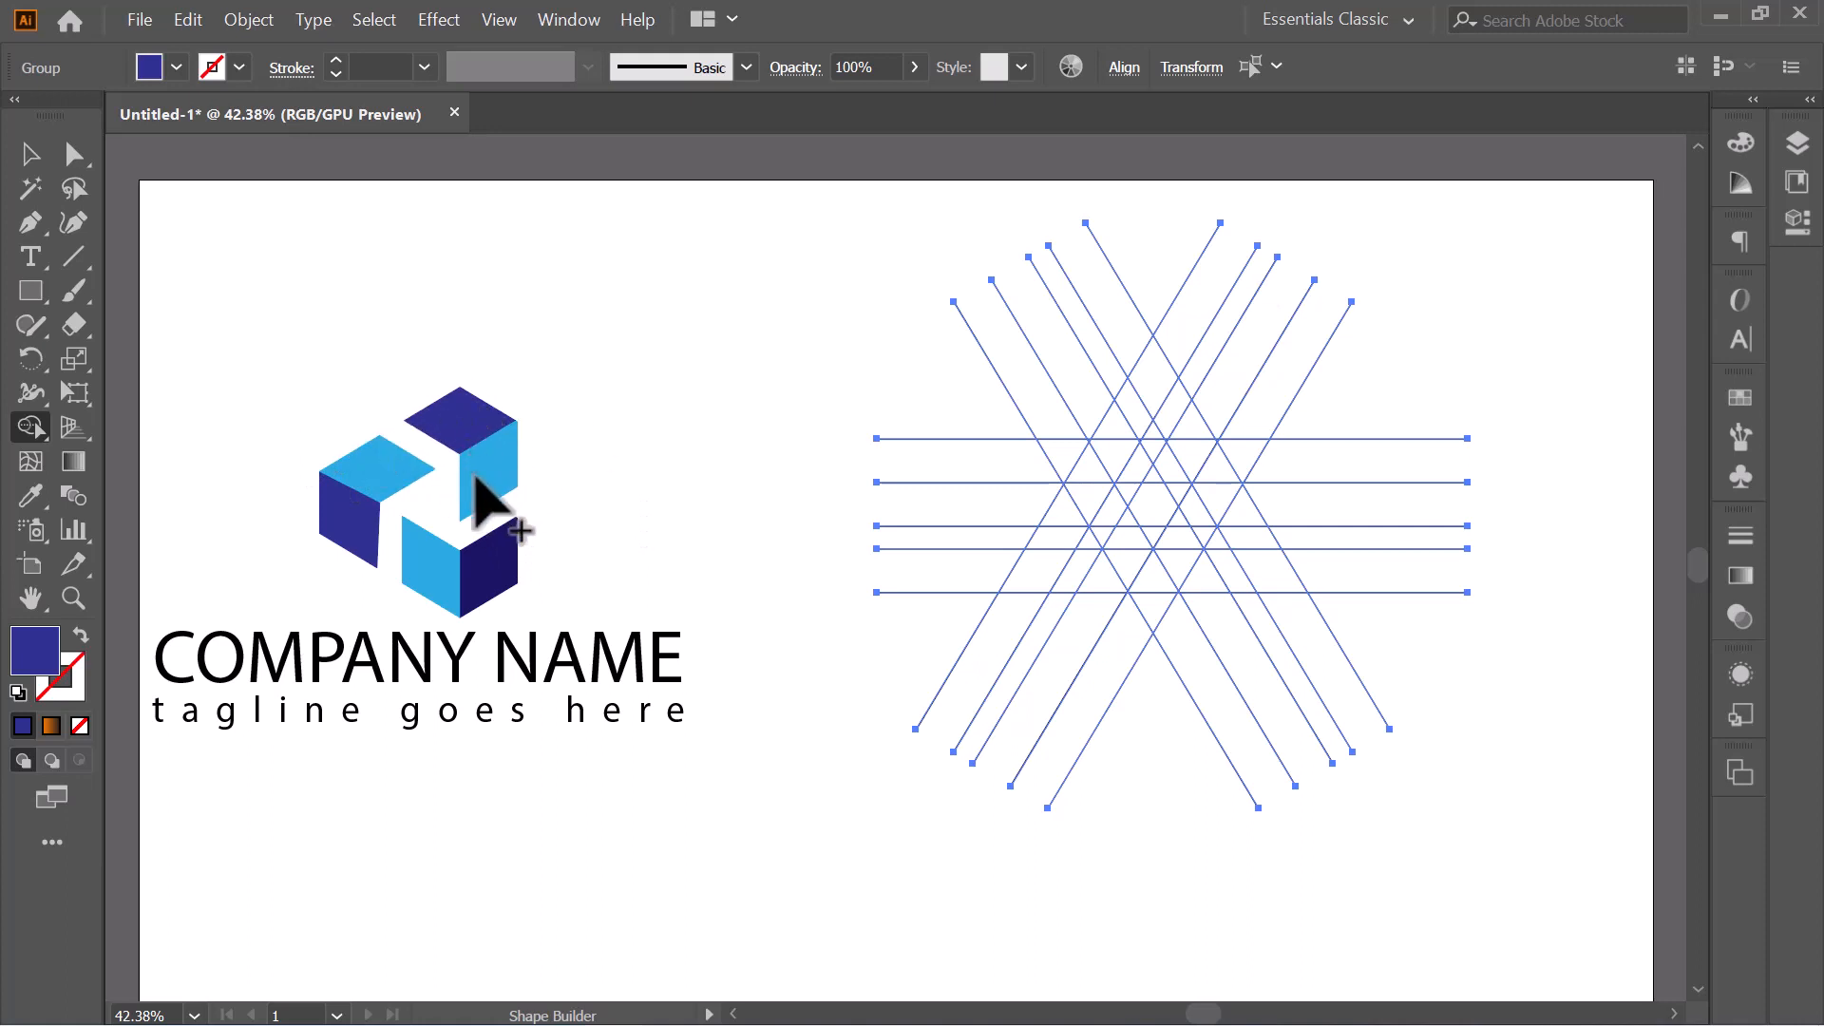
# Merge the grid regions into six dark blue faces with the Shape Builder, forming three two-faced cubes around the centre.
pyautogui.click(1212, 471)
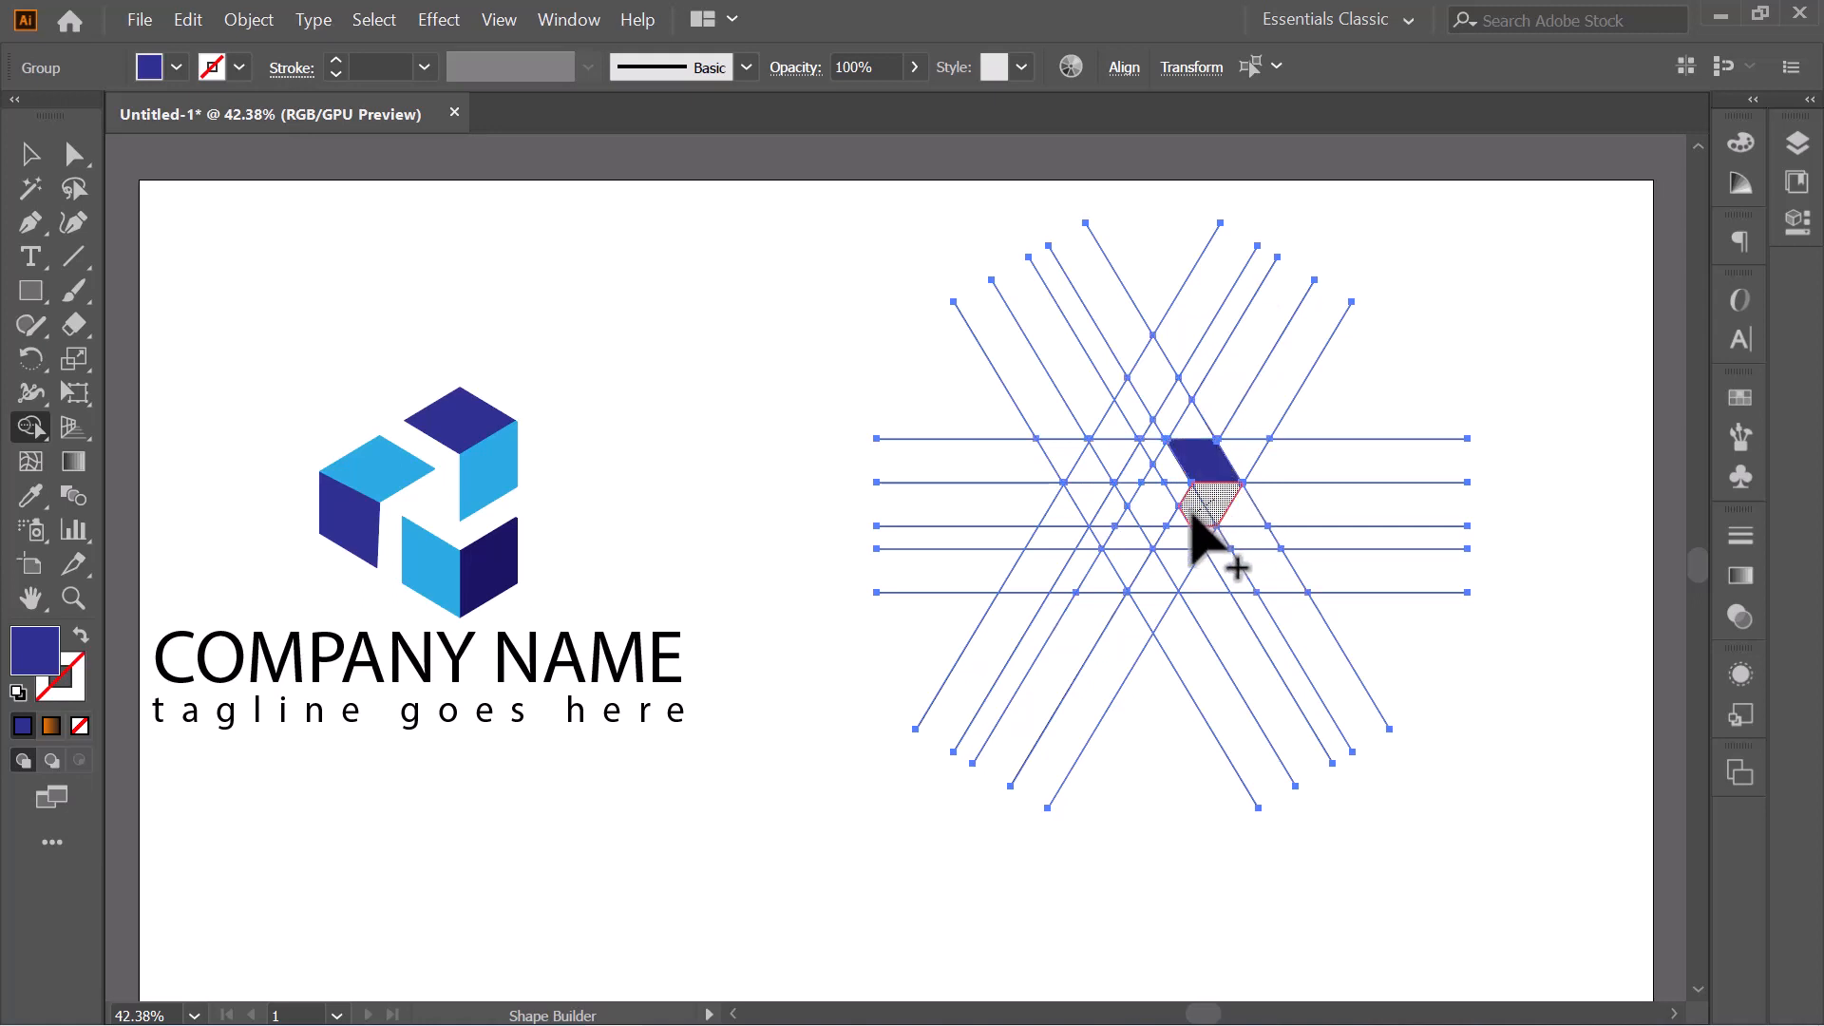
pyautogui.click(1186, 518)
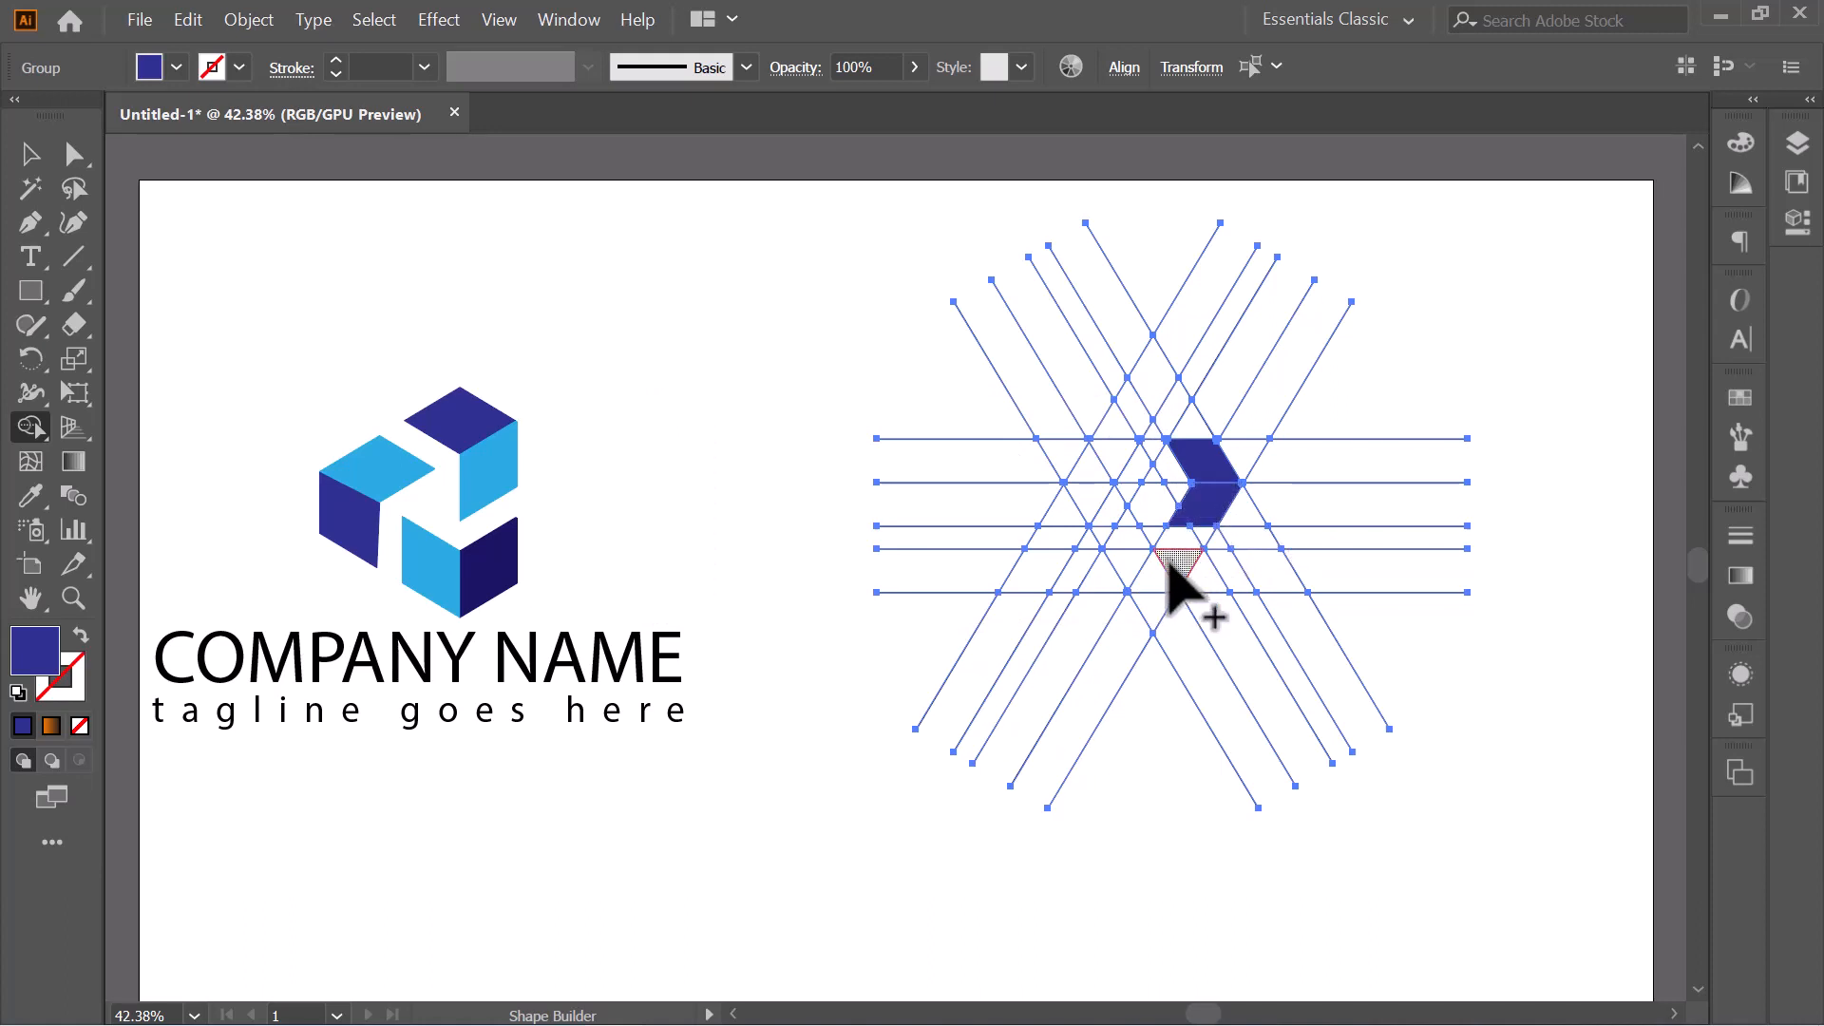
pyautogui.moveTo(1178, 558)
pyautogui.mouseDown()
pyautogui.moveTo(1140, 582)
pyautogui.moveTo(1128, 527)
pyautogui.mouseUp()
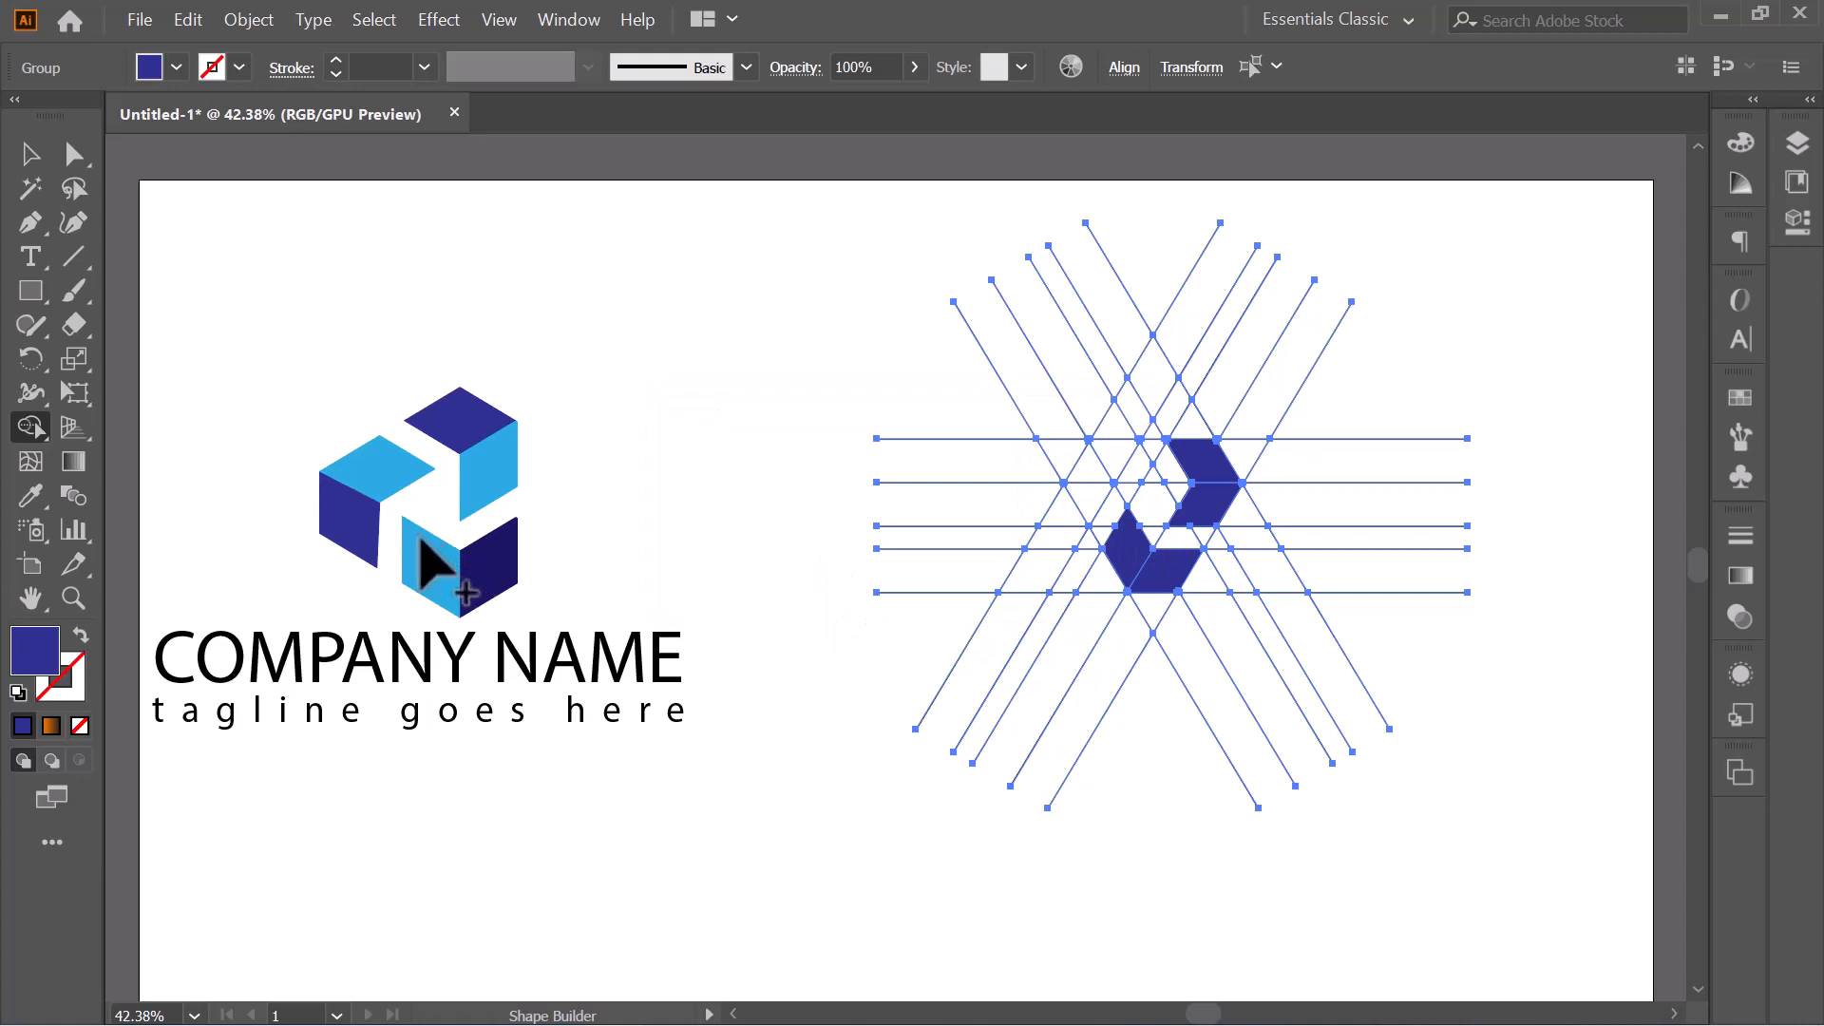
pyautogui.click(1182, 519)
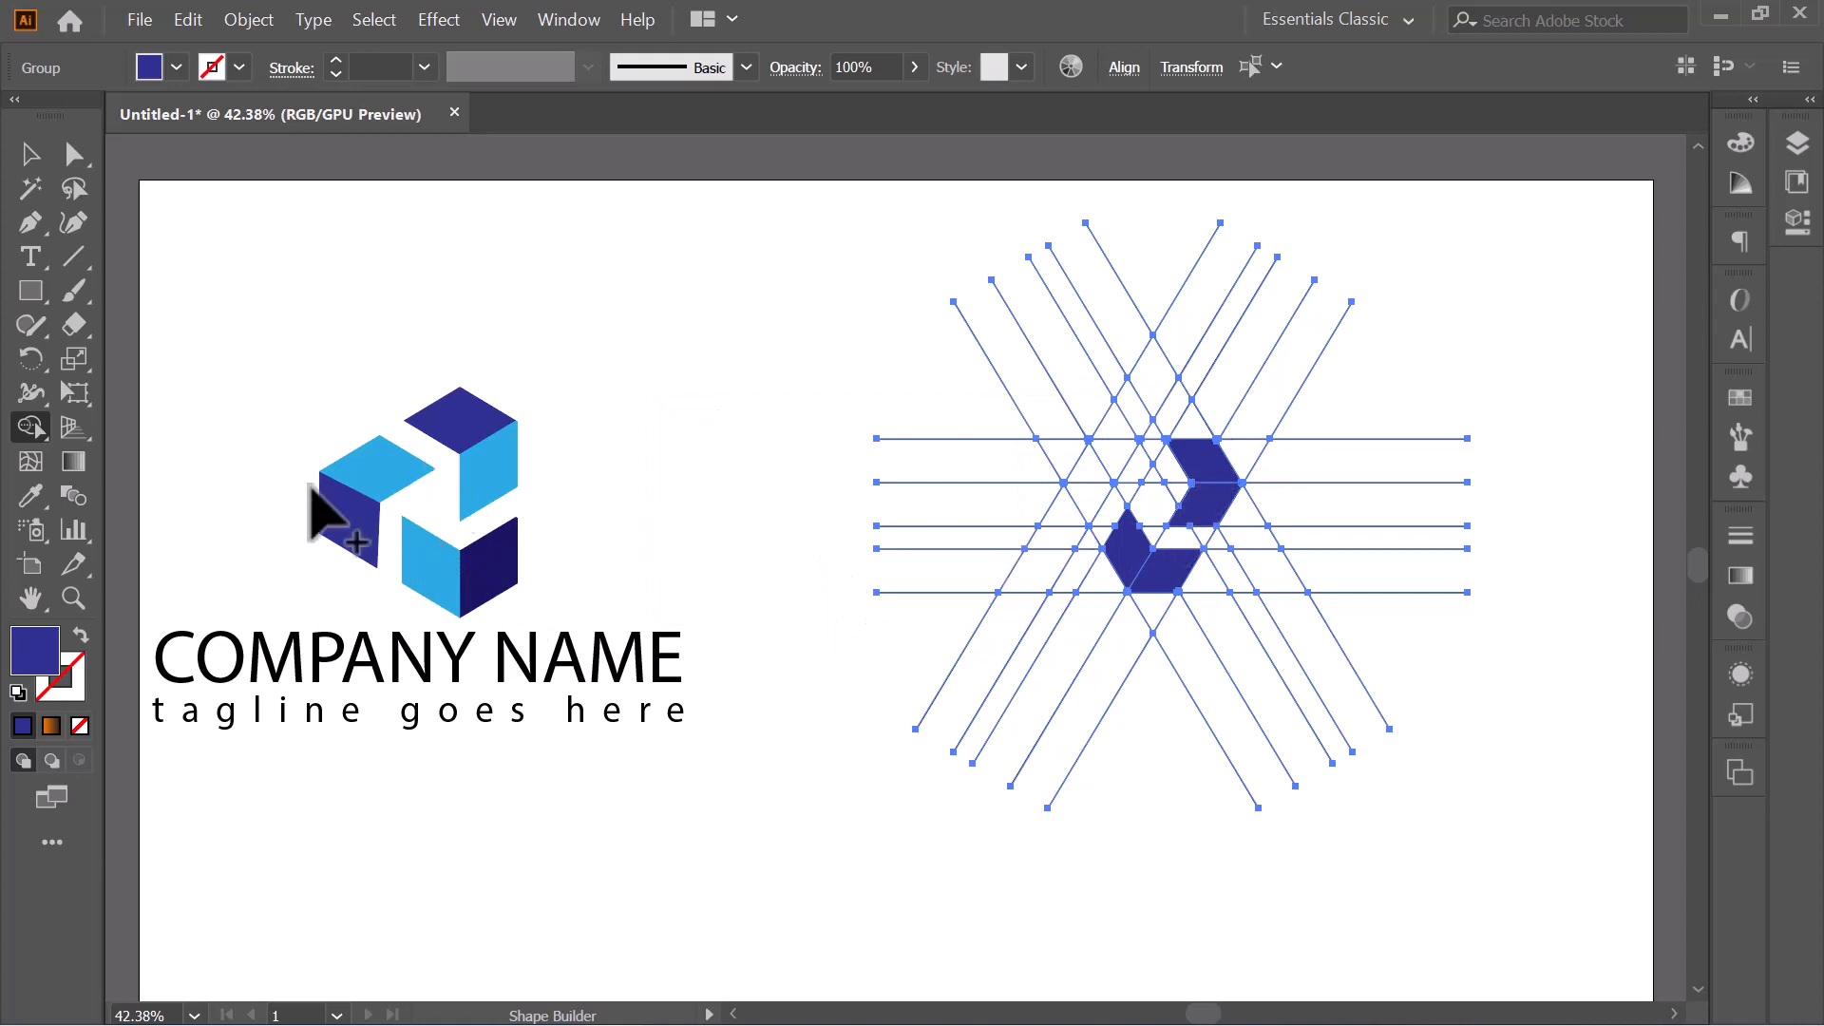
pyautogui.click(1122, 472)
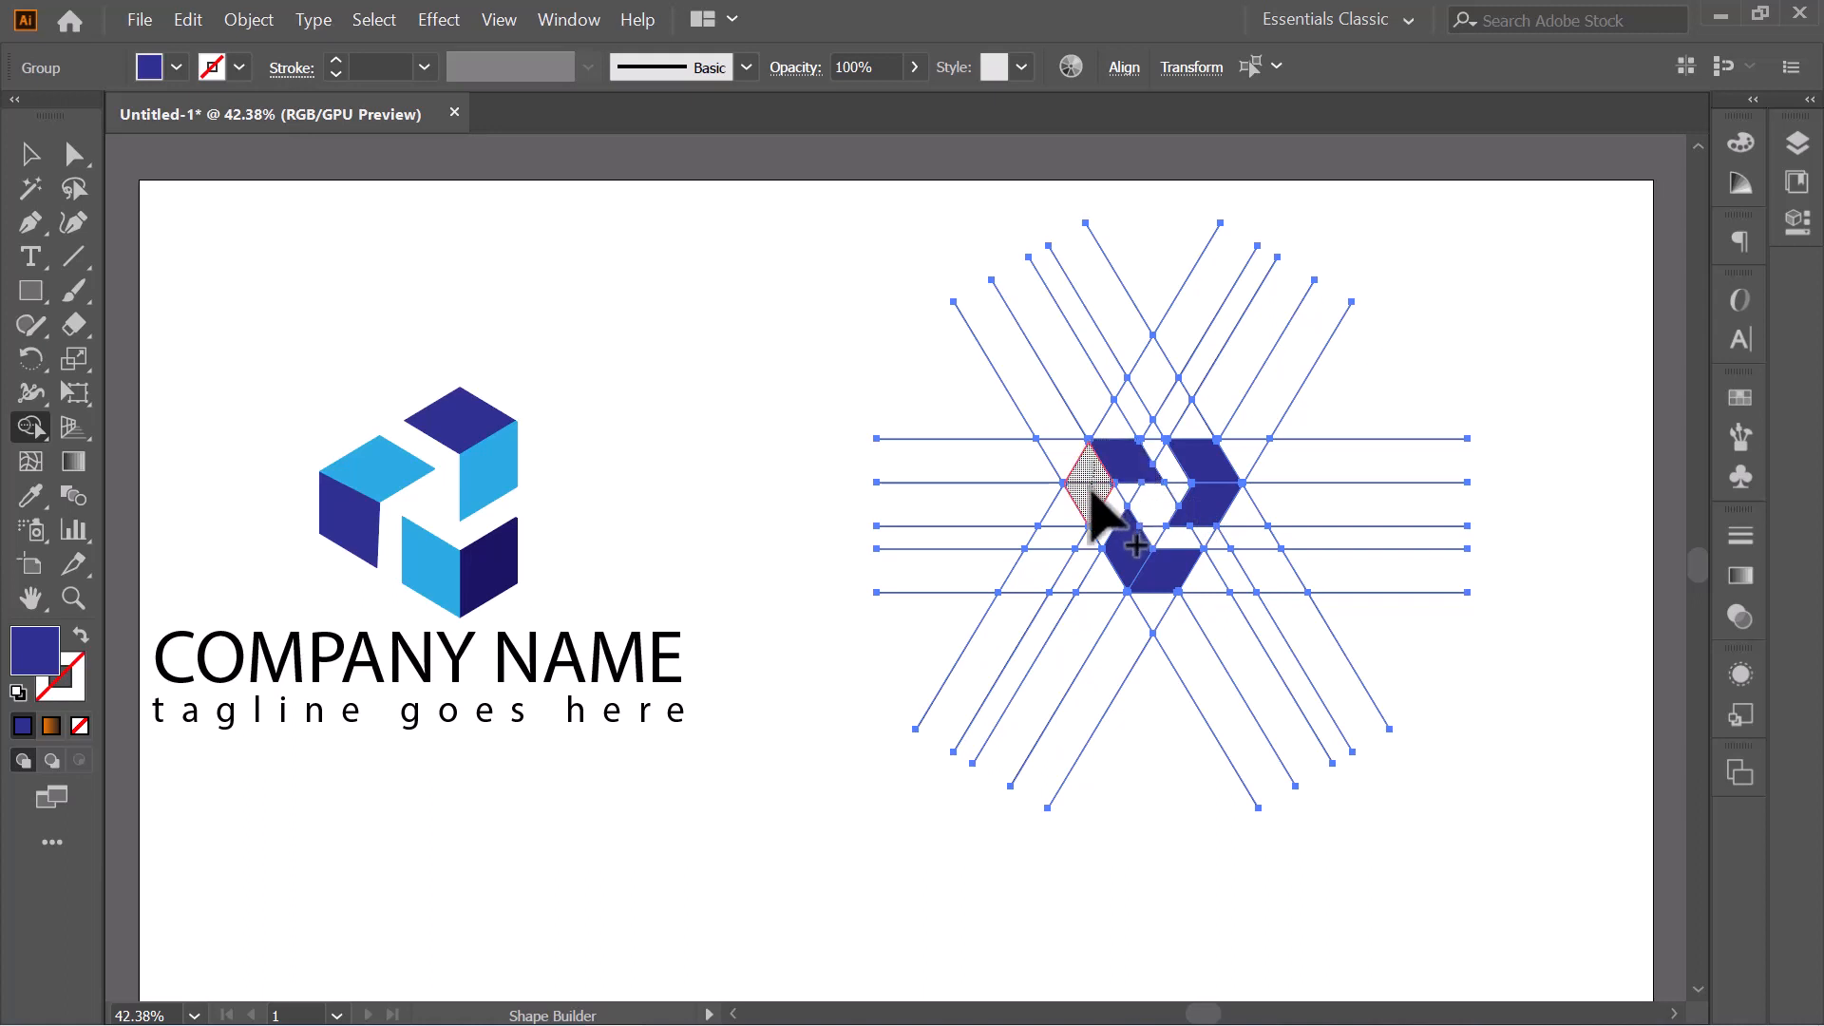
pyautogui.click(1093, 487)
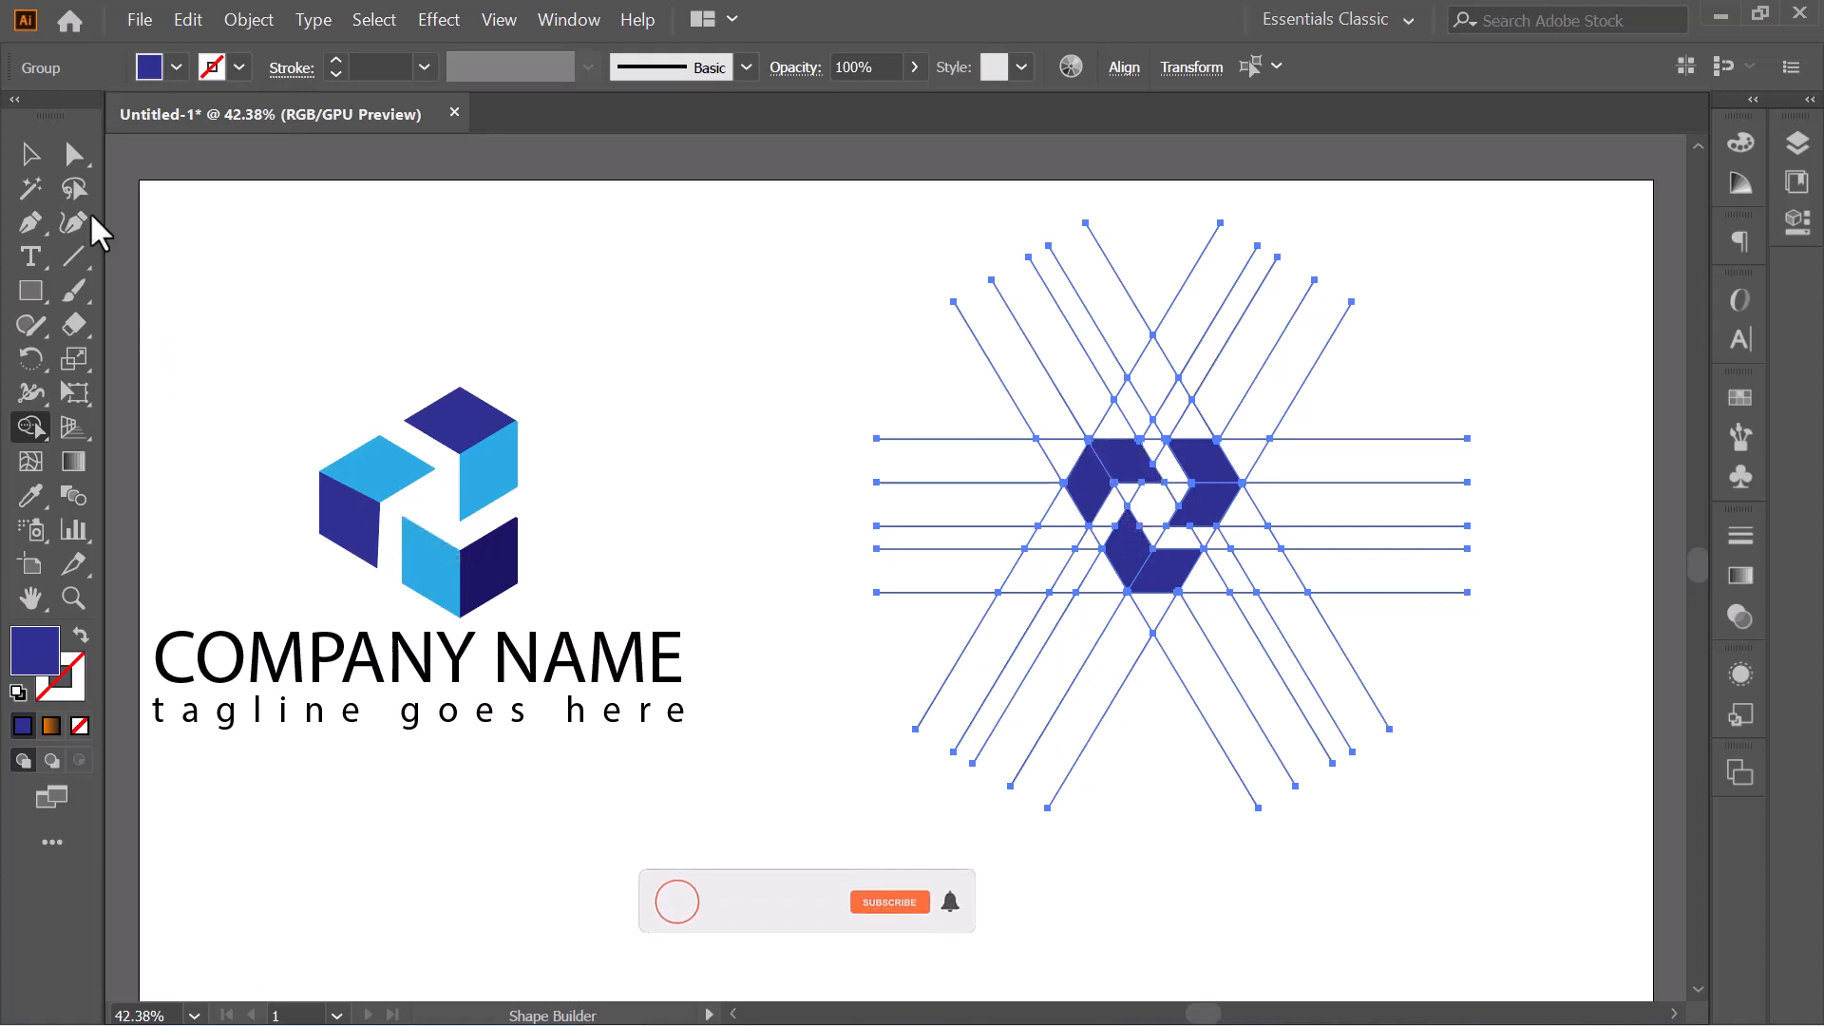
pyautogui.click(30, 154)
pyautogui.click(708, 344)
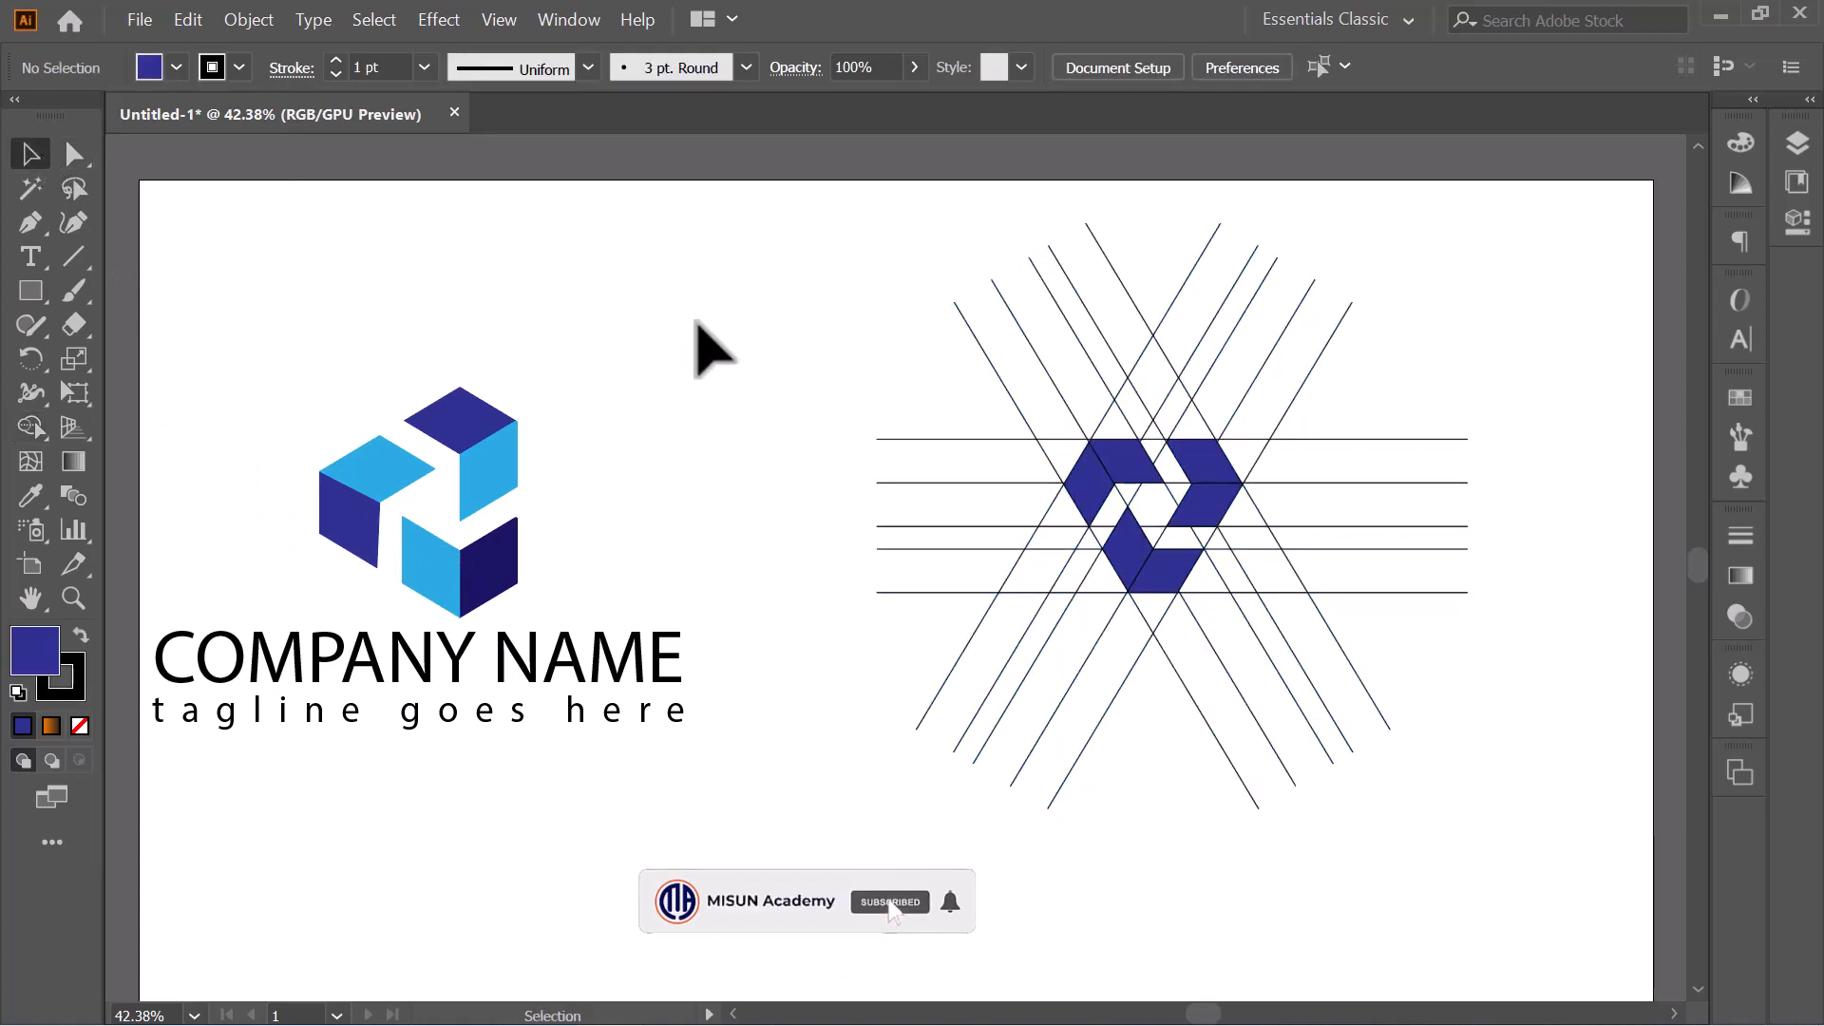
# Ungroup the line groups that contain the filled cube faces.
pyautogui.click(1135, 490)
pyautogui.rightClick(1125, 467)
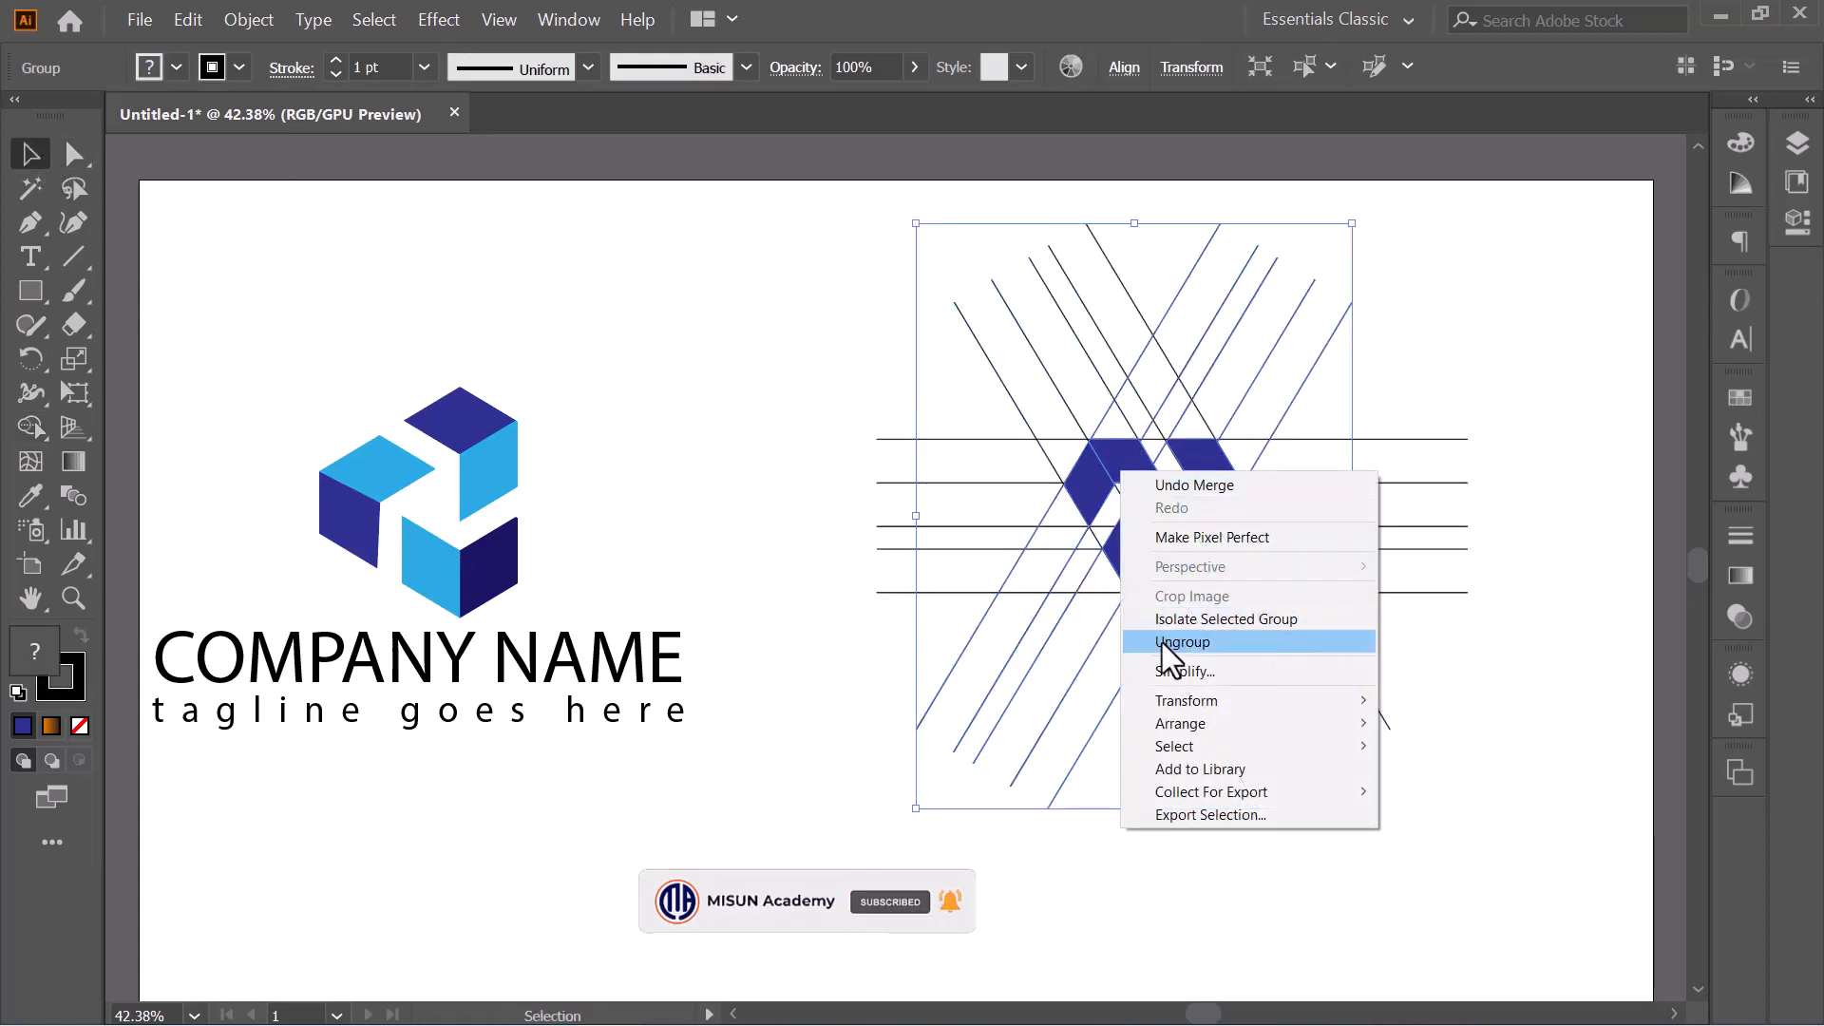
pyautogui.click(1161, 638)
pyautogui.click(931, 755)
pyautogui.click(1130, 546)
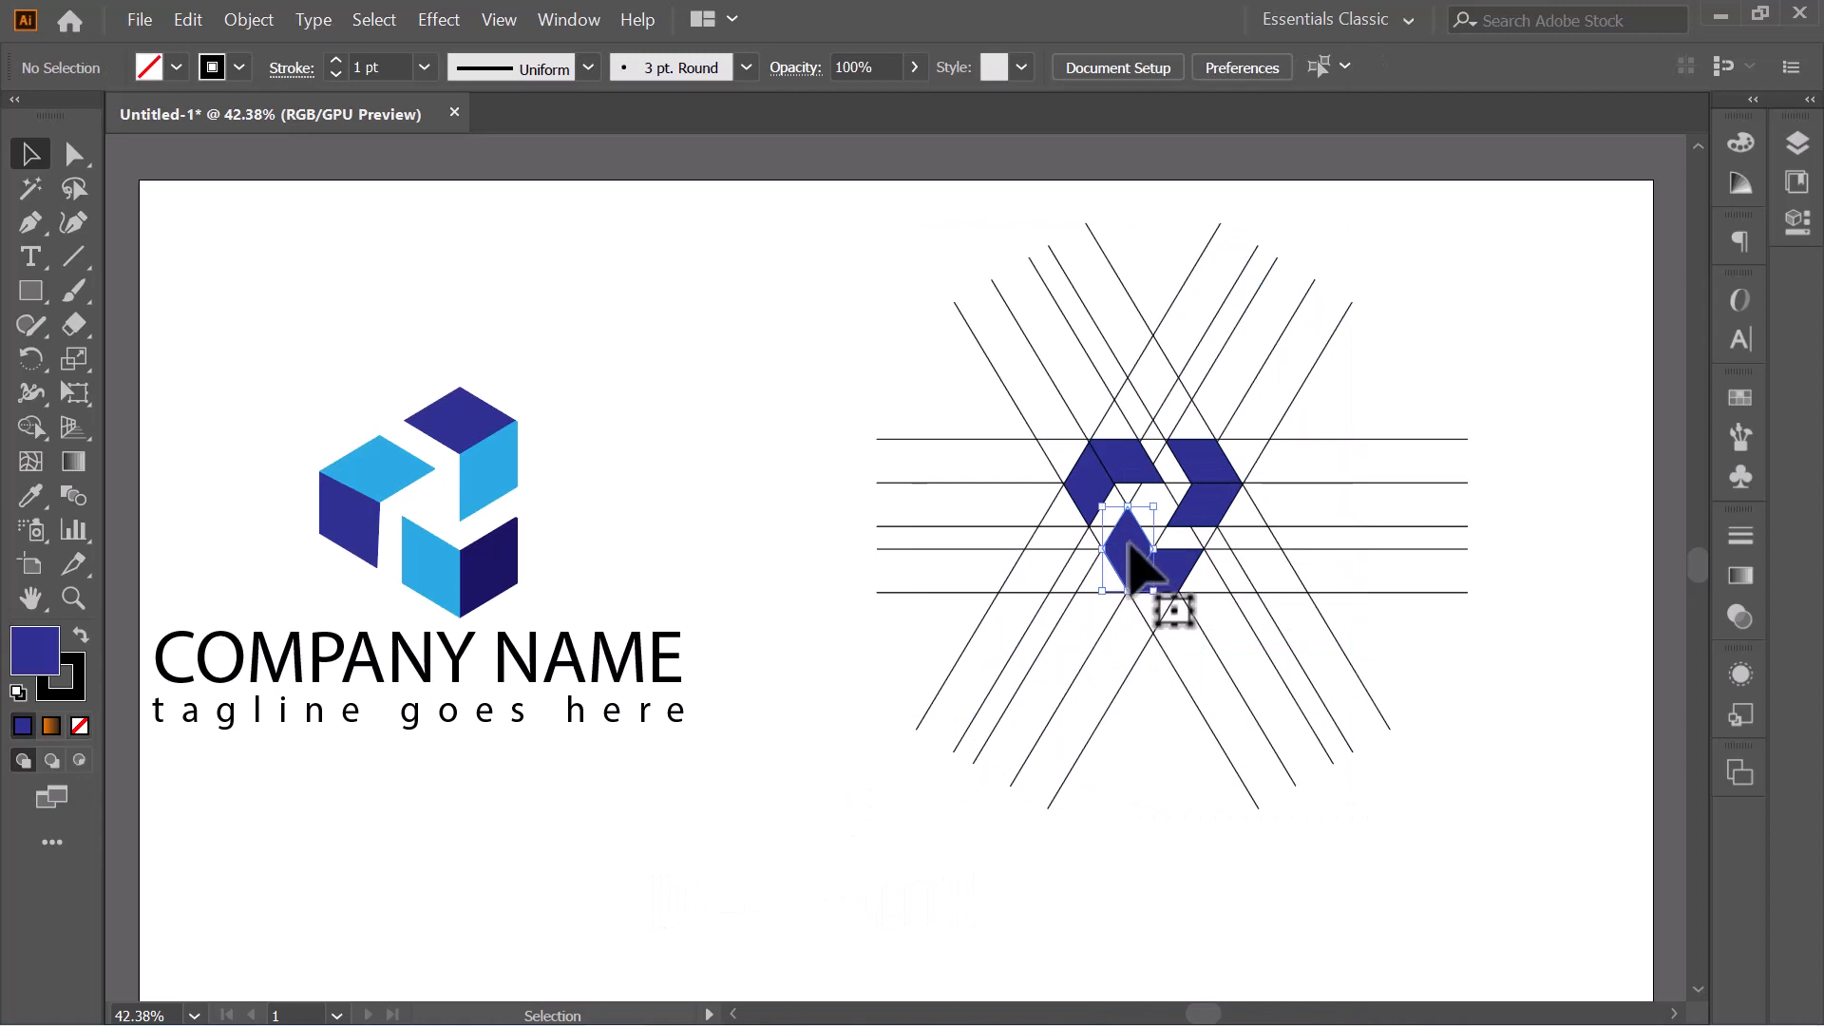
pyautogui.click(1171, 573)
pyautogui.rightClick(1174, 576)
pyautogui.click(1222, 747)
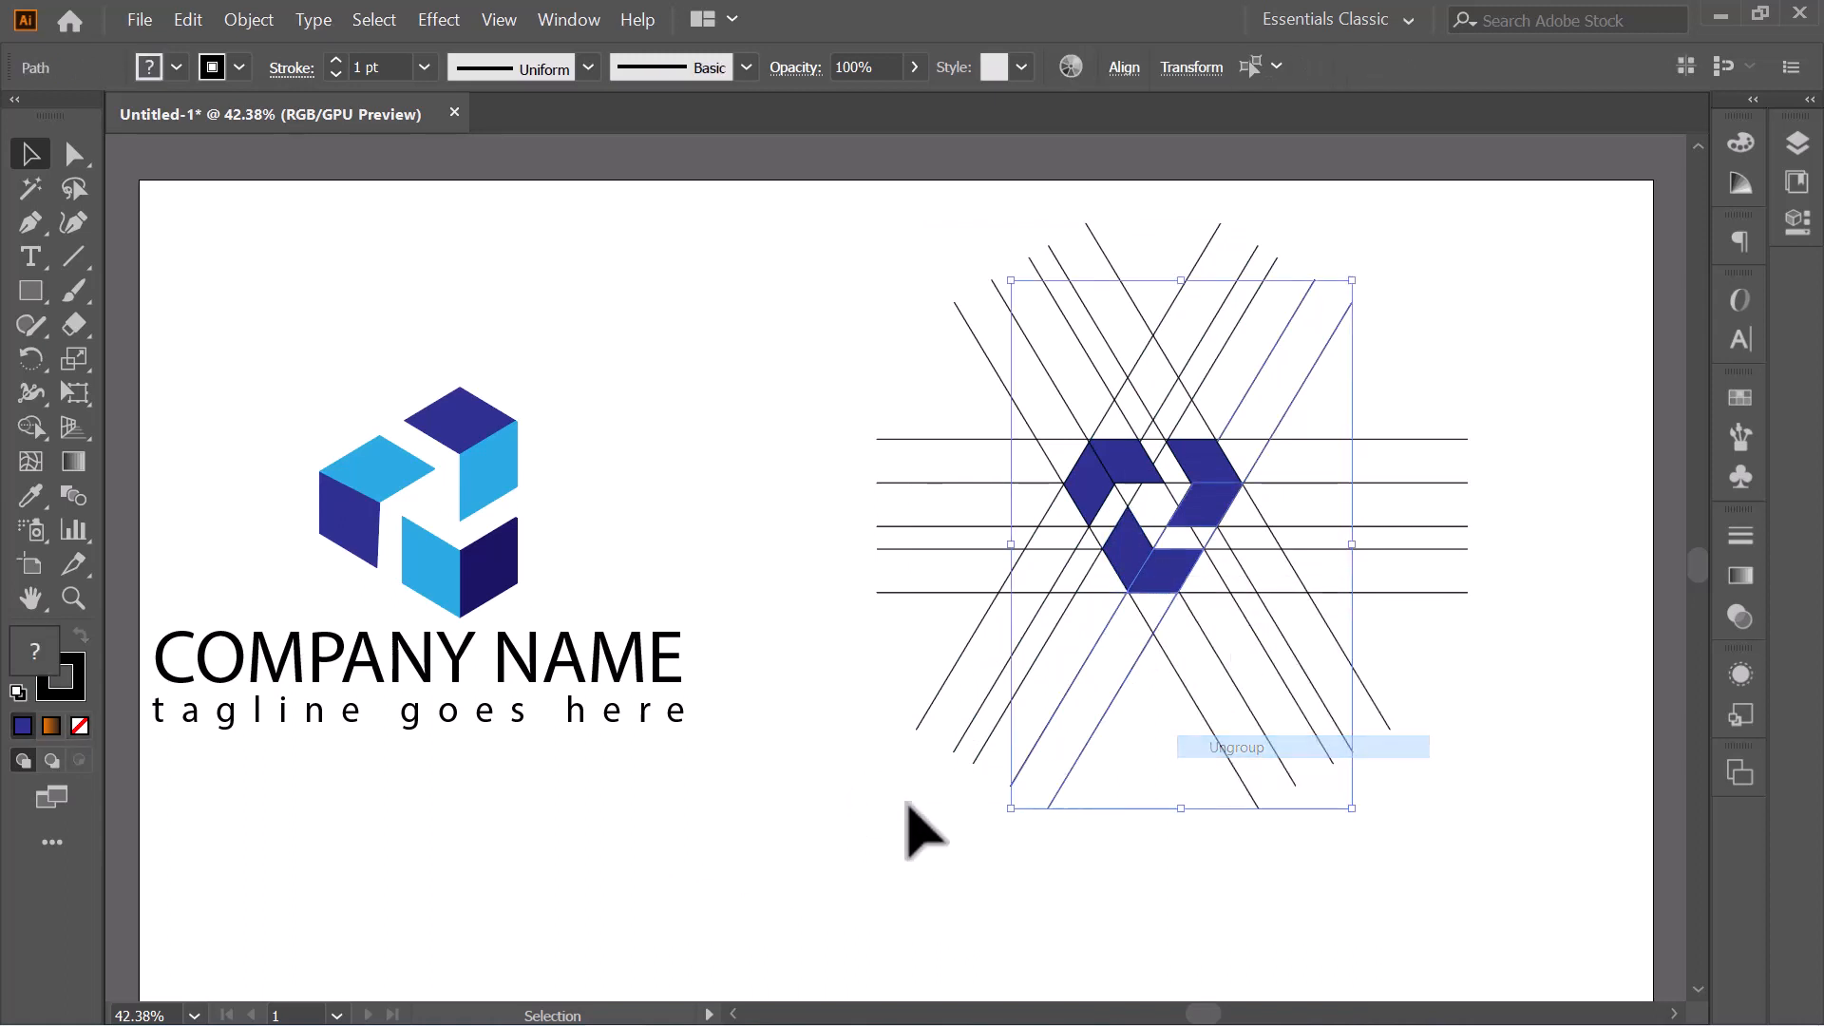
pyautogui.click(865, 814)
# Select all six filled cube faces and move them out of the grid to the empty area above the reference logo.
pyautogui.click(1211, 461)
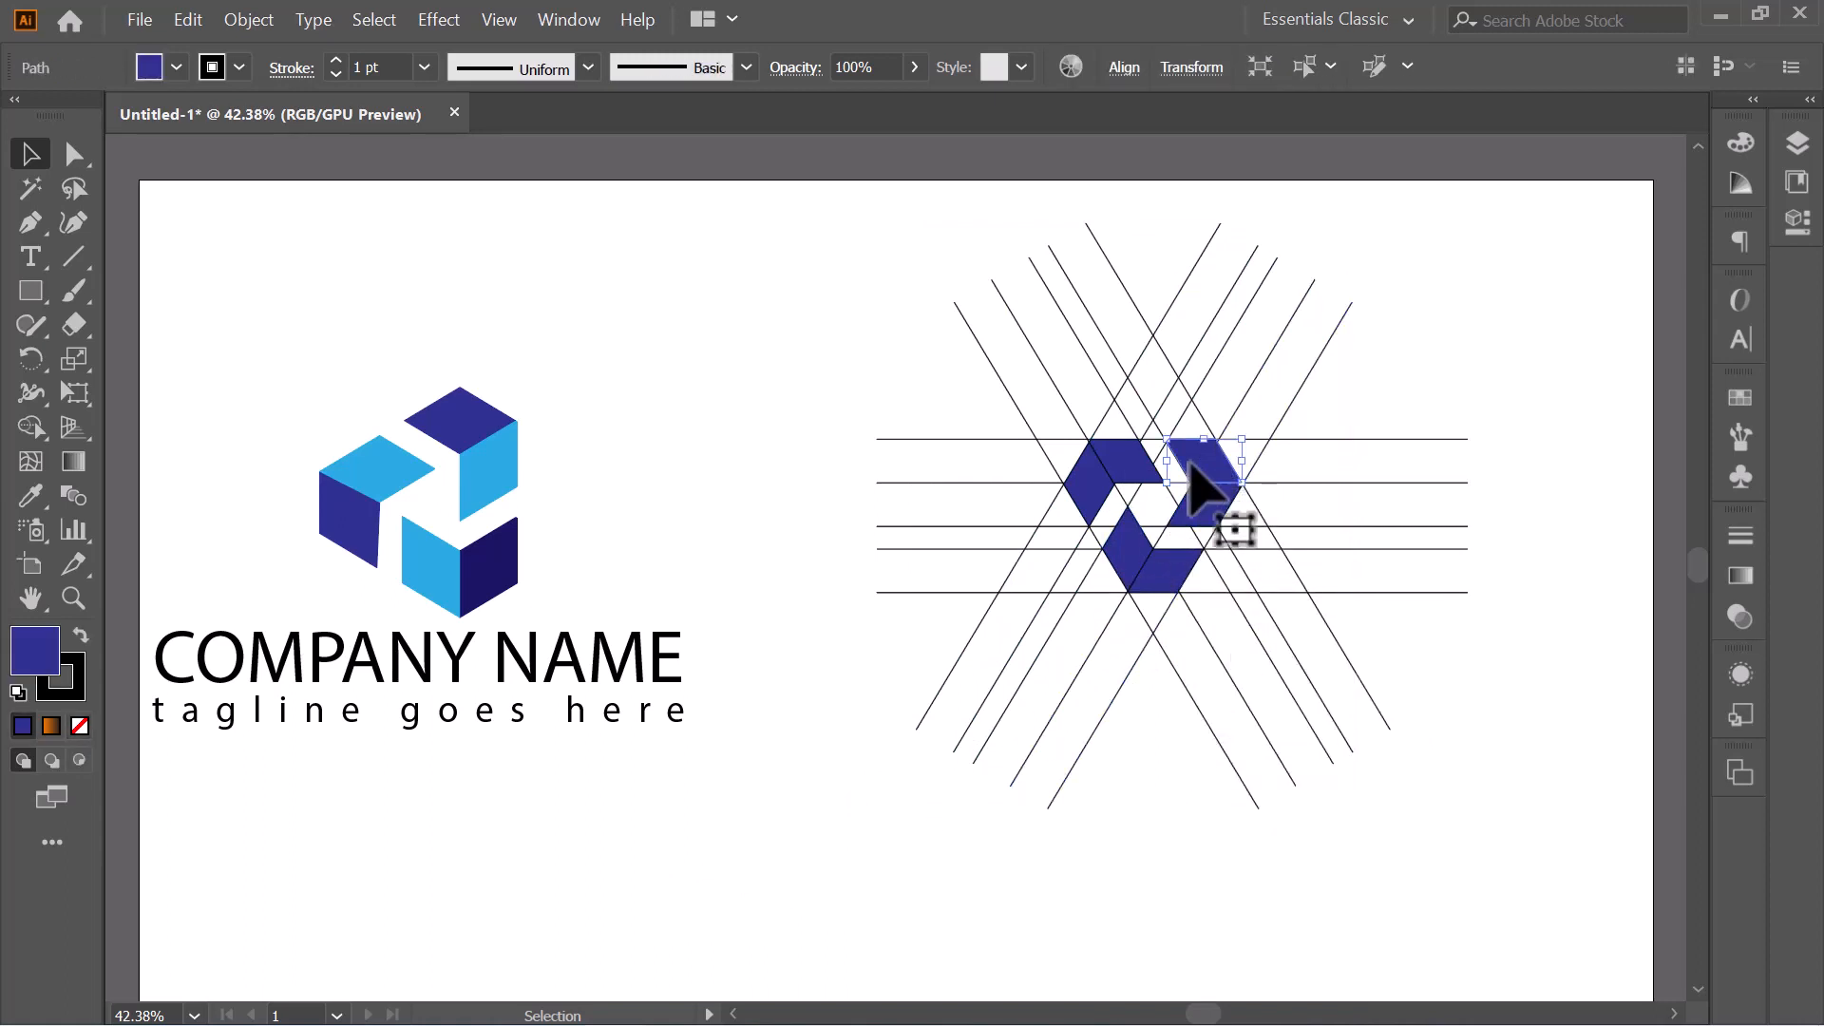
pyautogui.click(1123, 470)
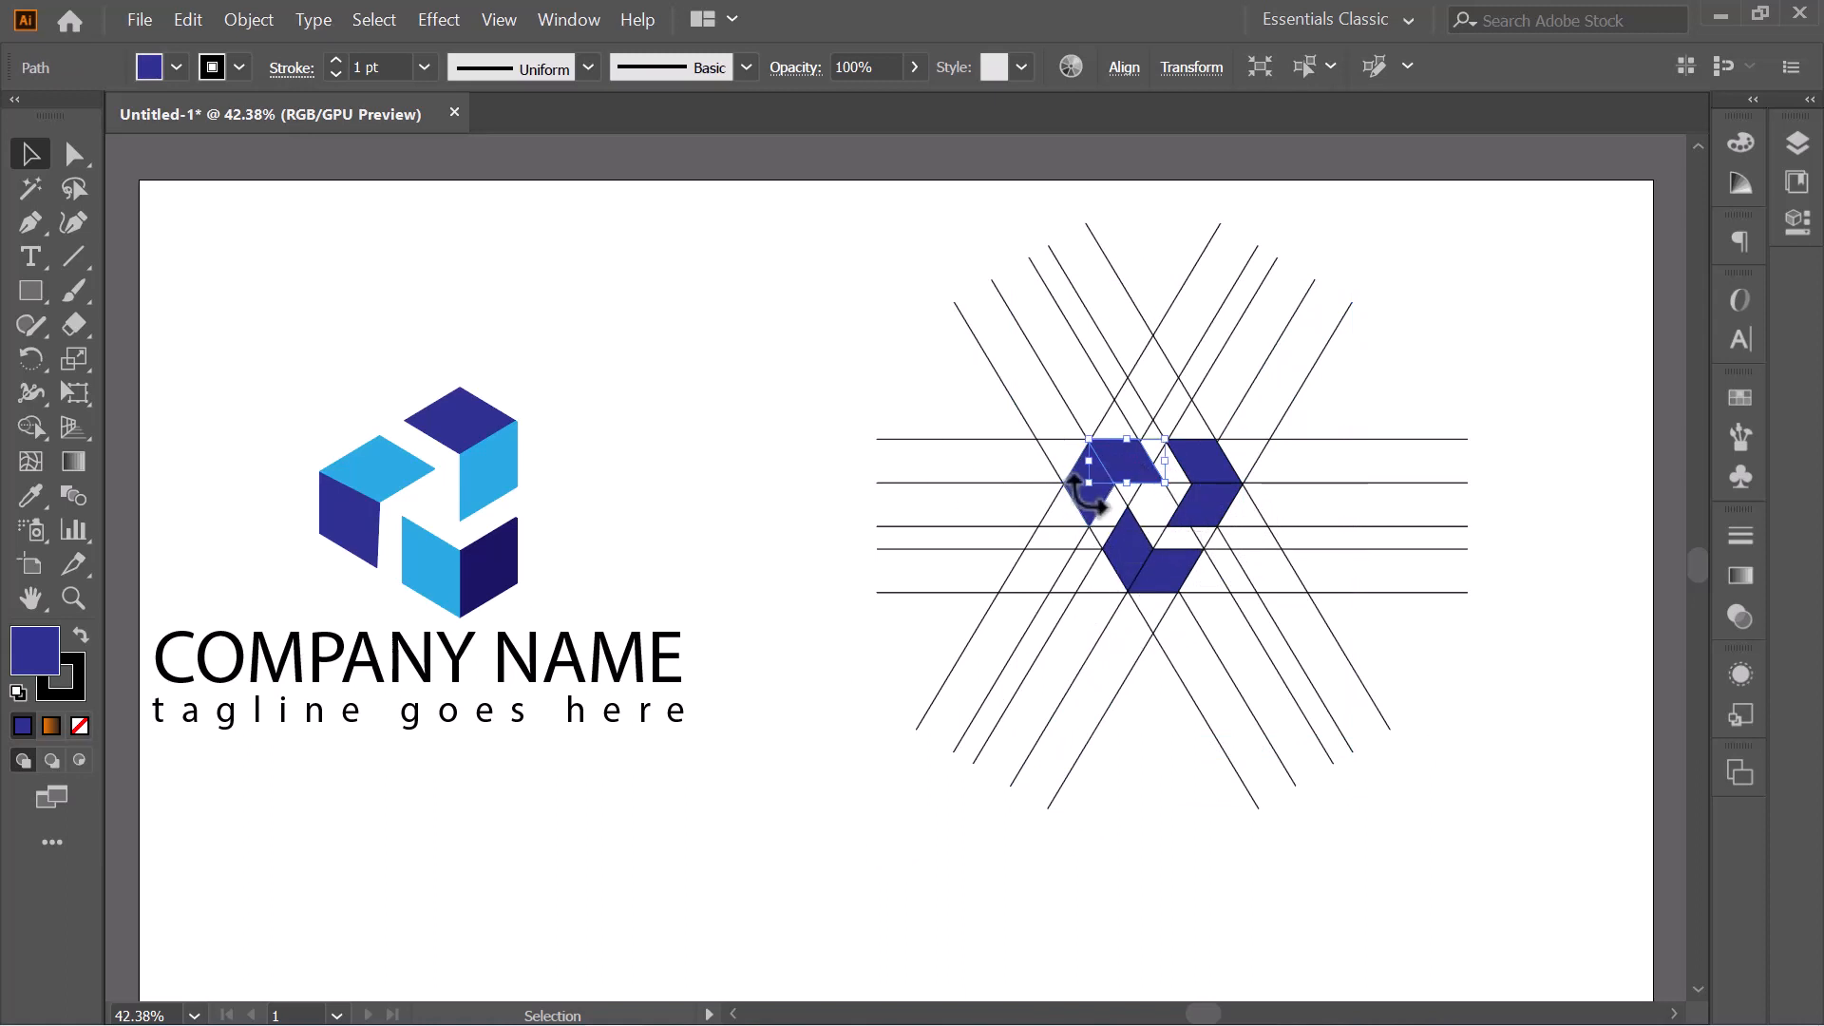
pyautogui.keyDown('shift'); pyautogui.click(1091, 524); pyautogui.keyUp('shift')
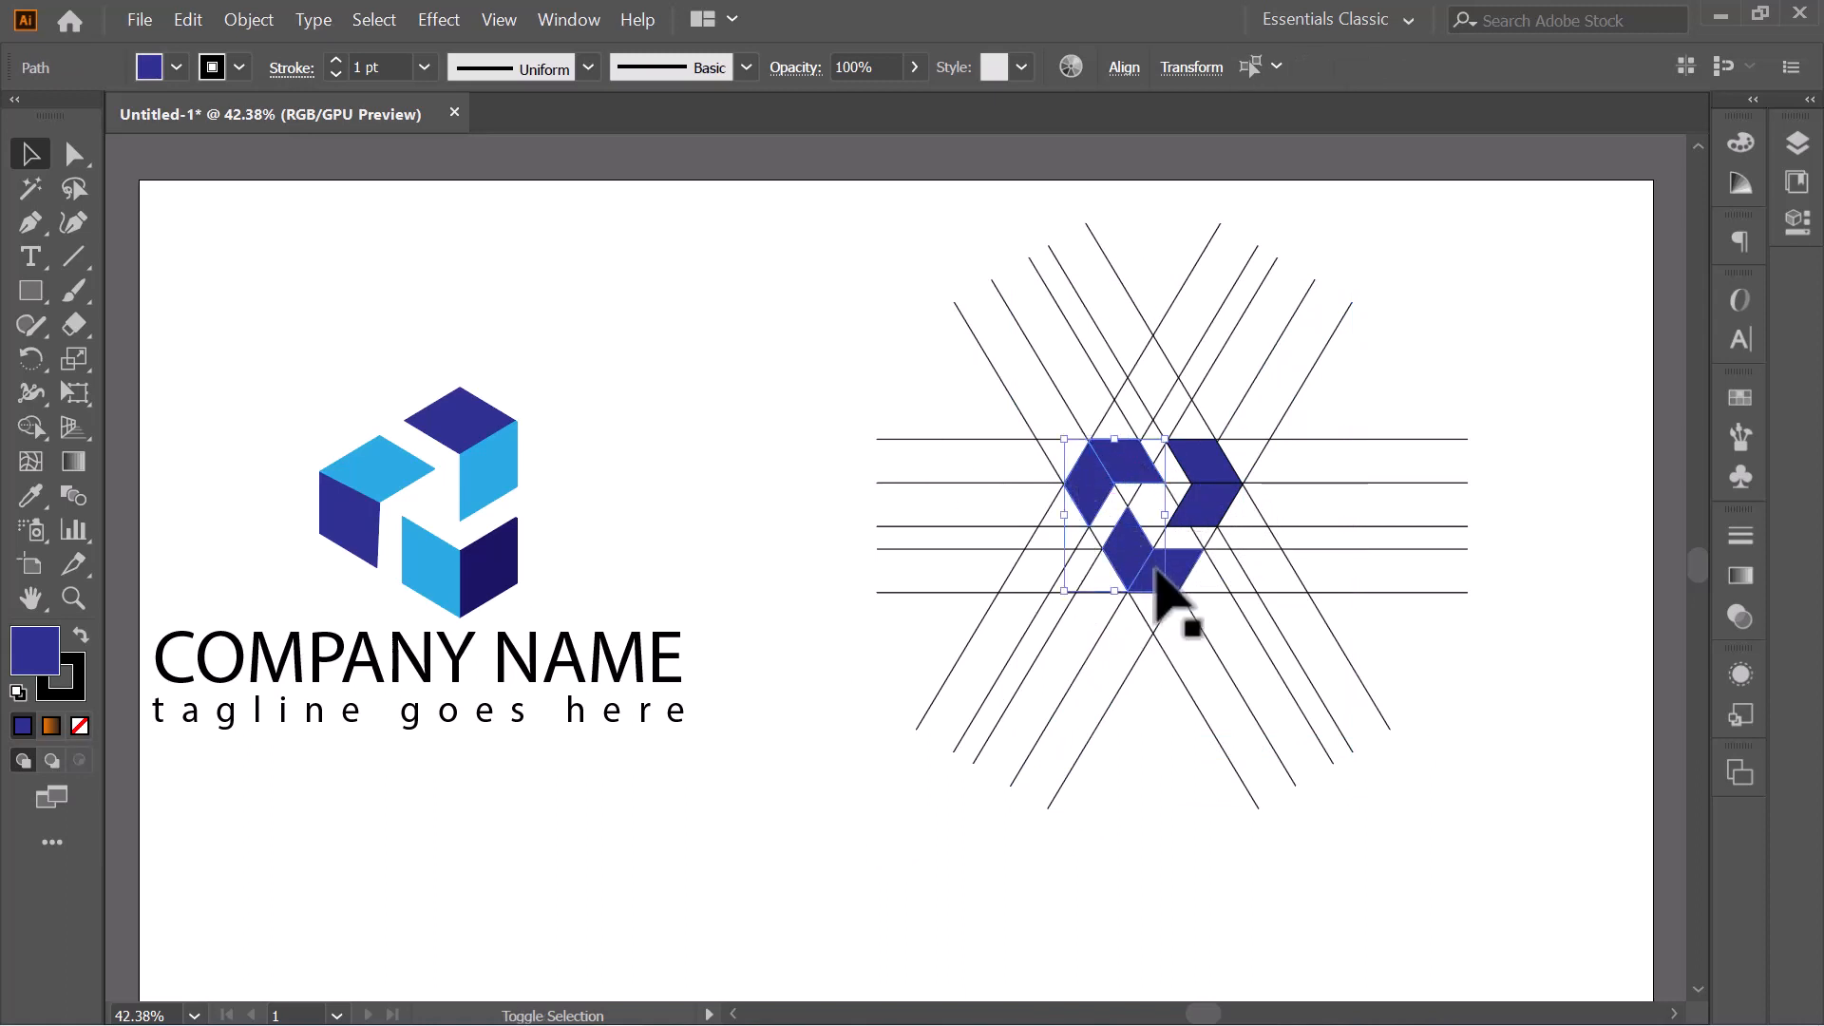
pyautogui.keyDown('shift'); pyautogui.click(1188, 565); pyautogui.keyUp('shift')
pyautogui.keyDown('shift'); pyautogui.click(1215, 470); pyautogui.keyUp('shift')
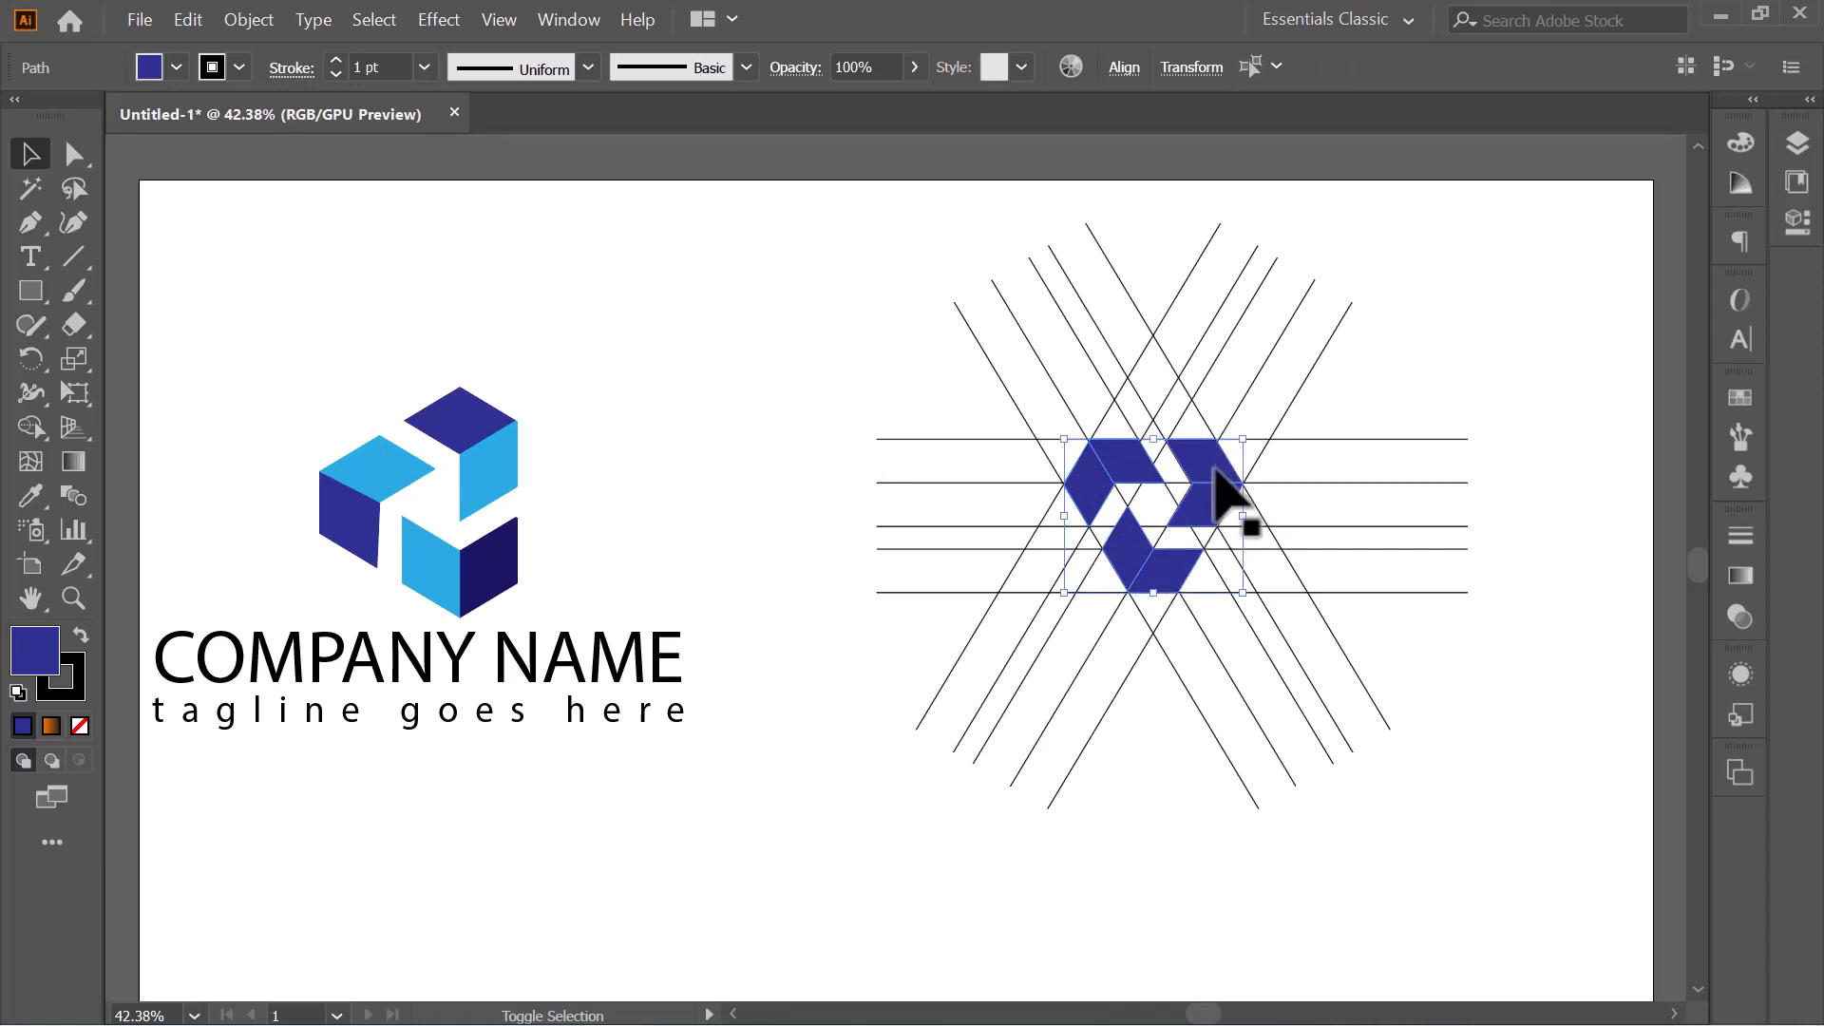
pyautogui.moveTo(1213, 467); pyautogui.dragTo(737, 309)
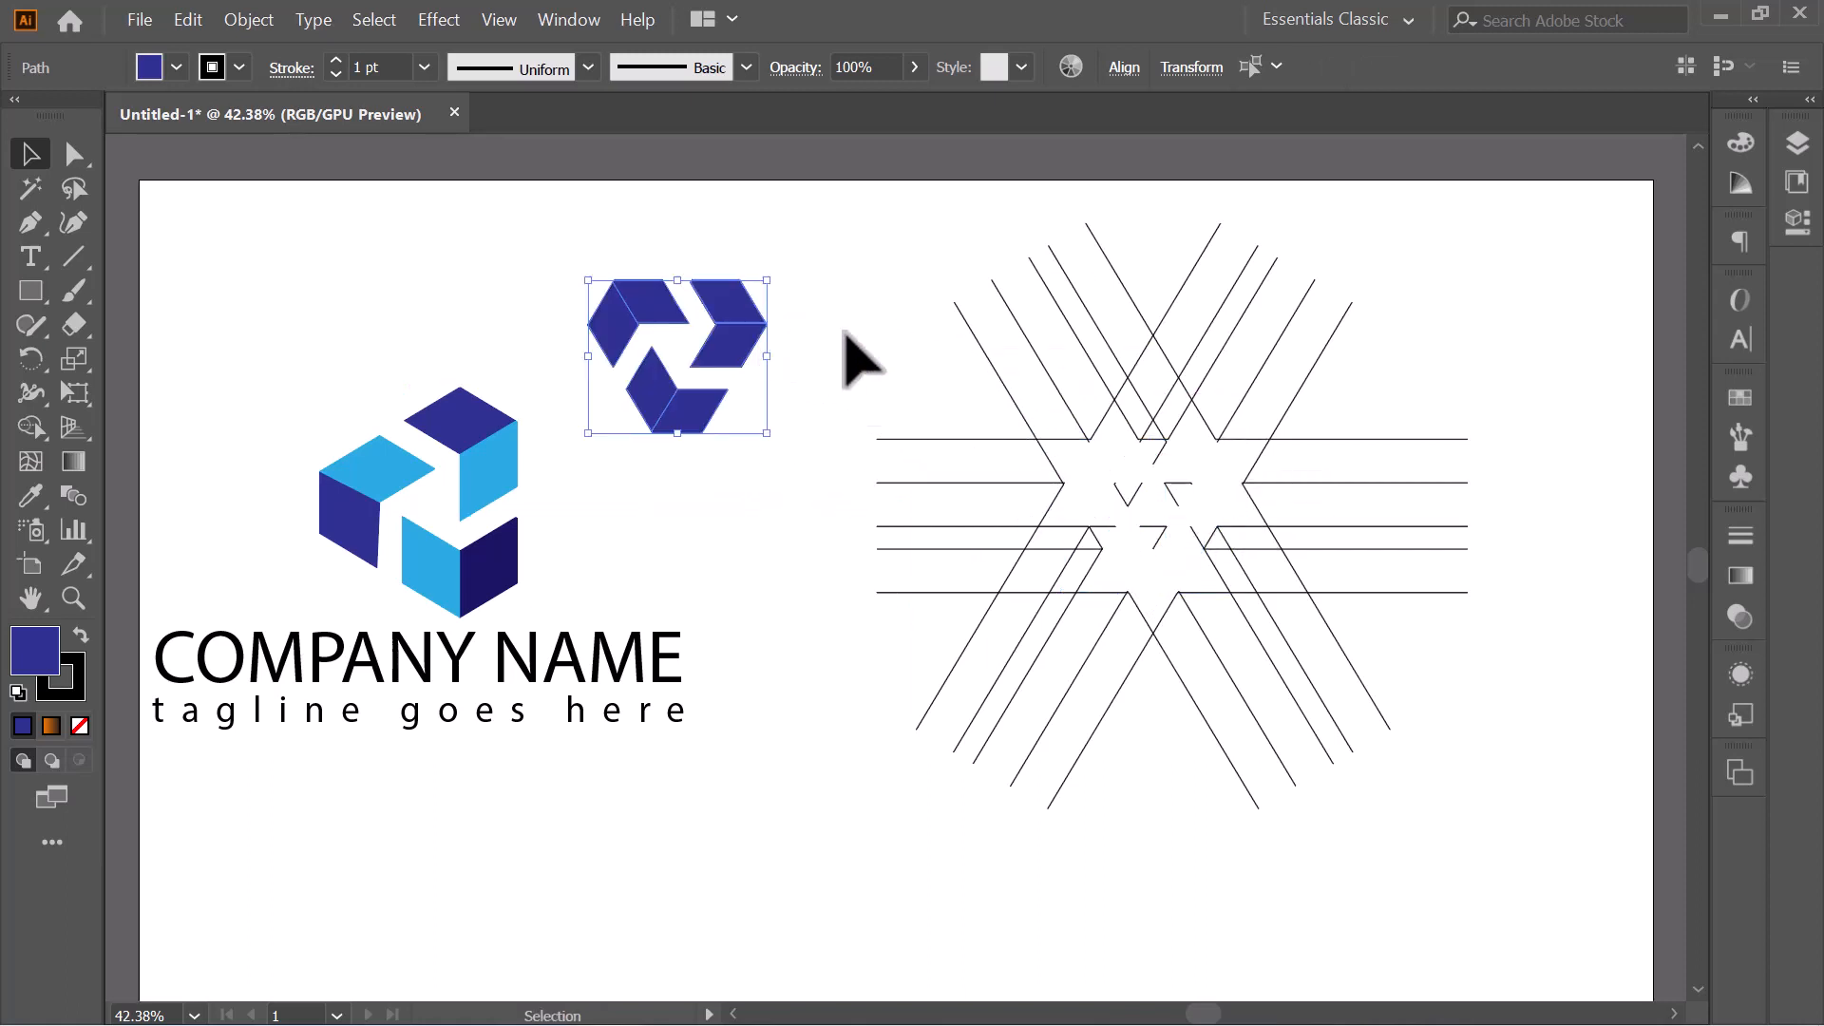
# Delete all leftover construction lines of the grid.
pyautogui.click(949, 305)
pyautogui.moveTo(905, 237); pyautogui.dragTo(1536, 879)
pyautogui.press('Delete')
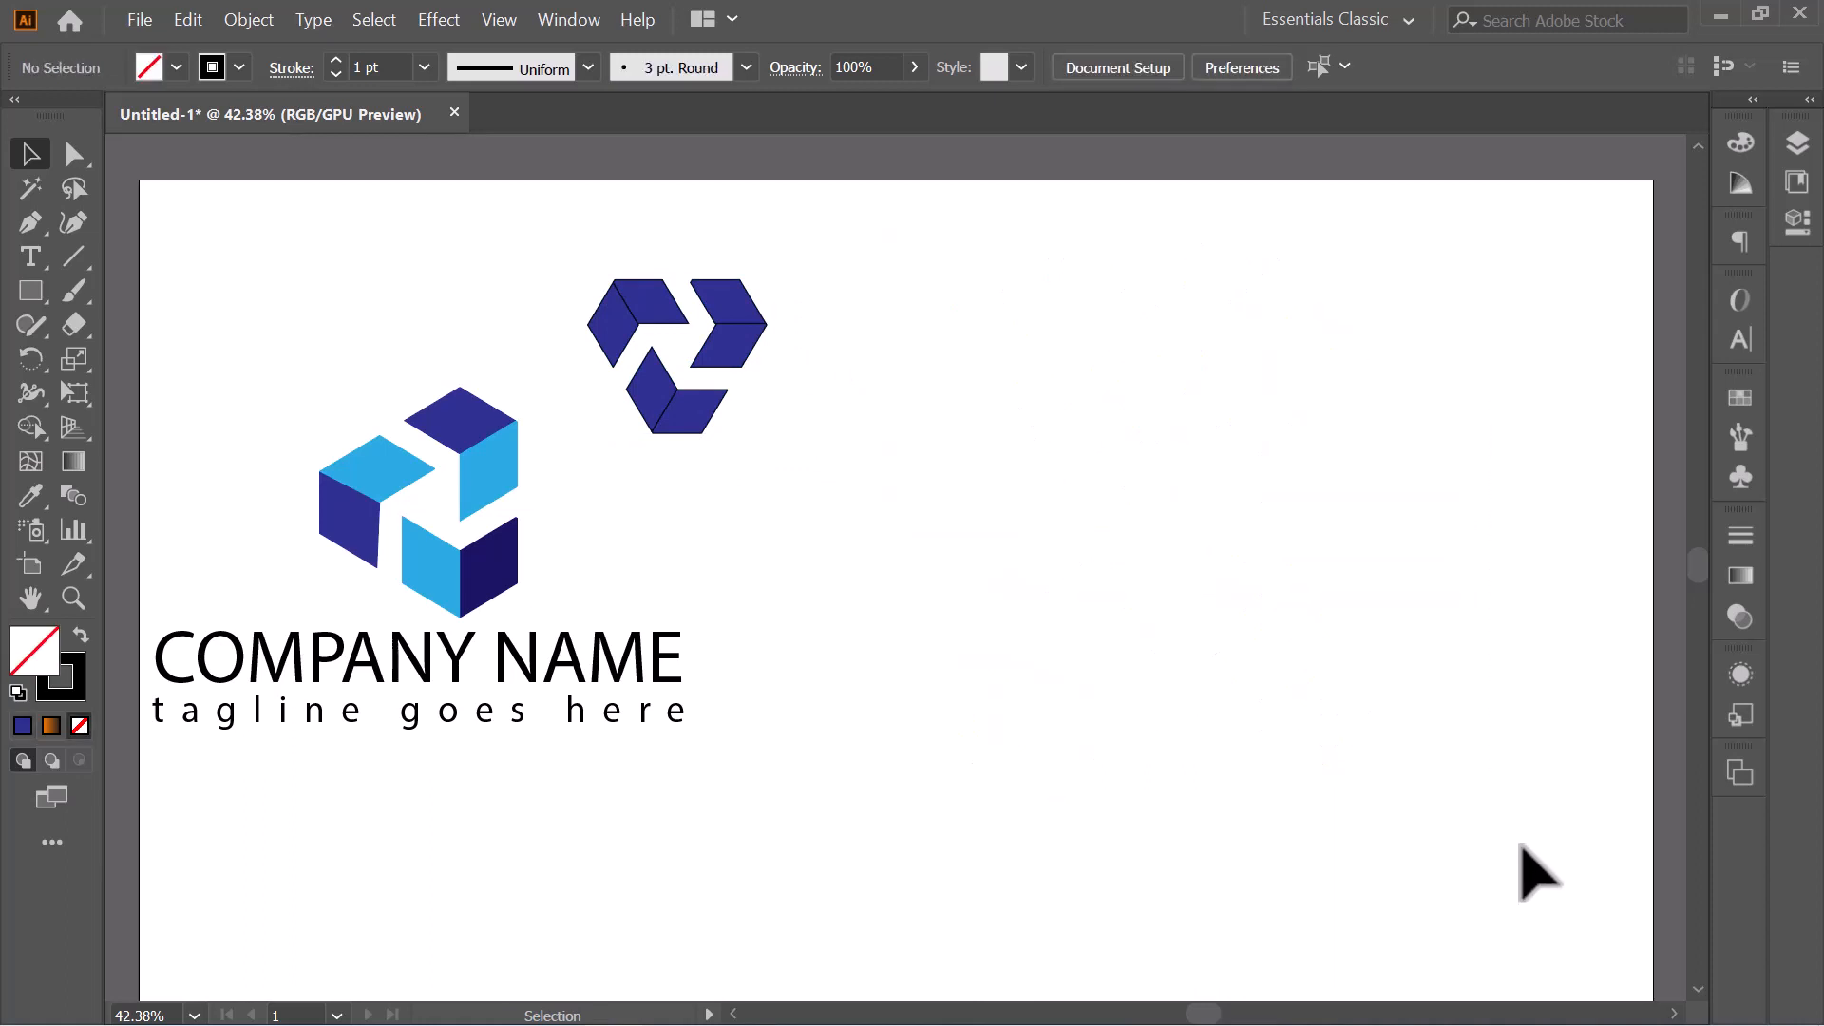
# Move the six cube faces to the empty area beside the reference logo, enlarge them, and remove their stroke.
pyautogui.moveTo(558, 237); pyautogui.dragTo(893, 539)
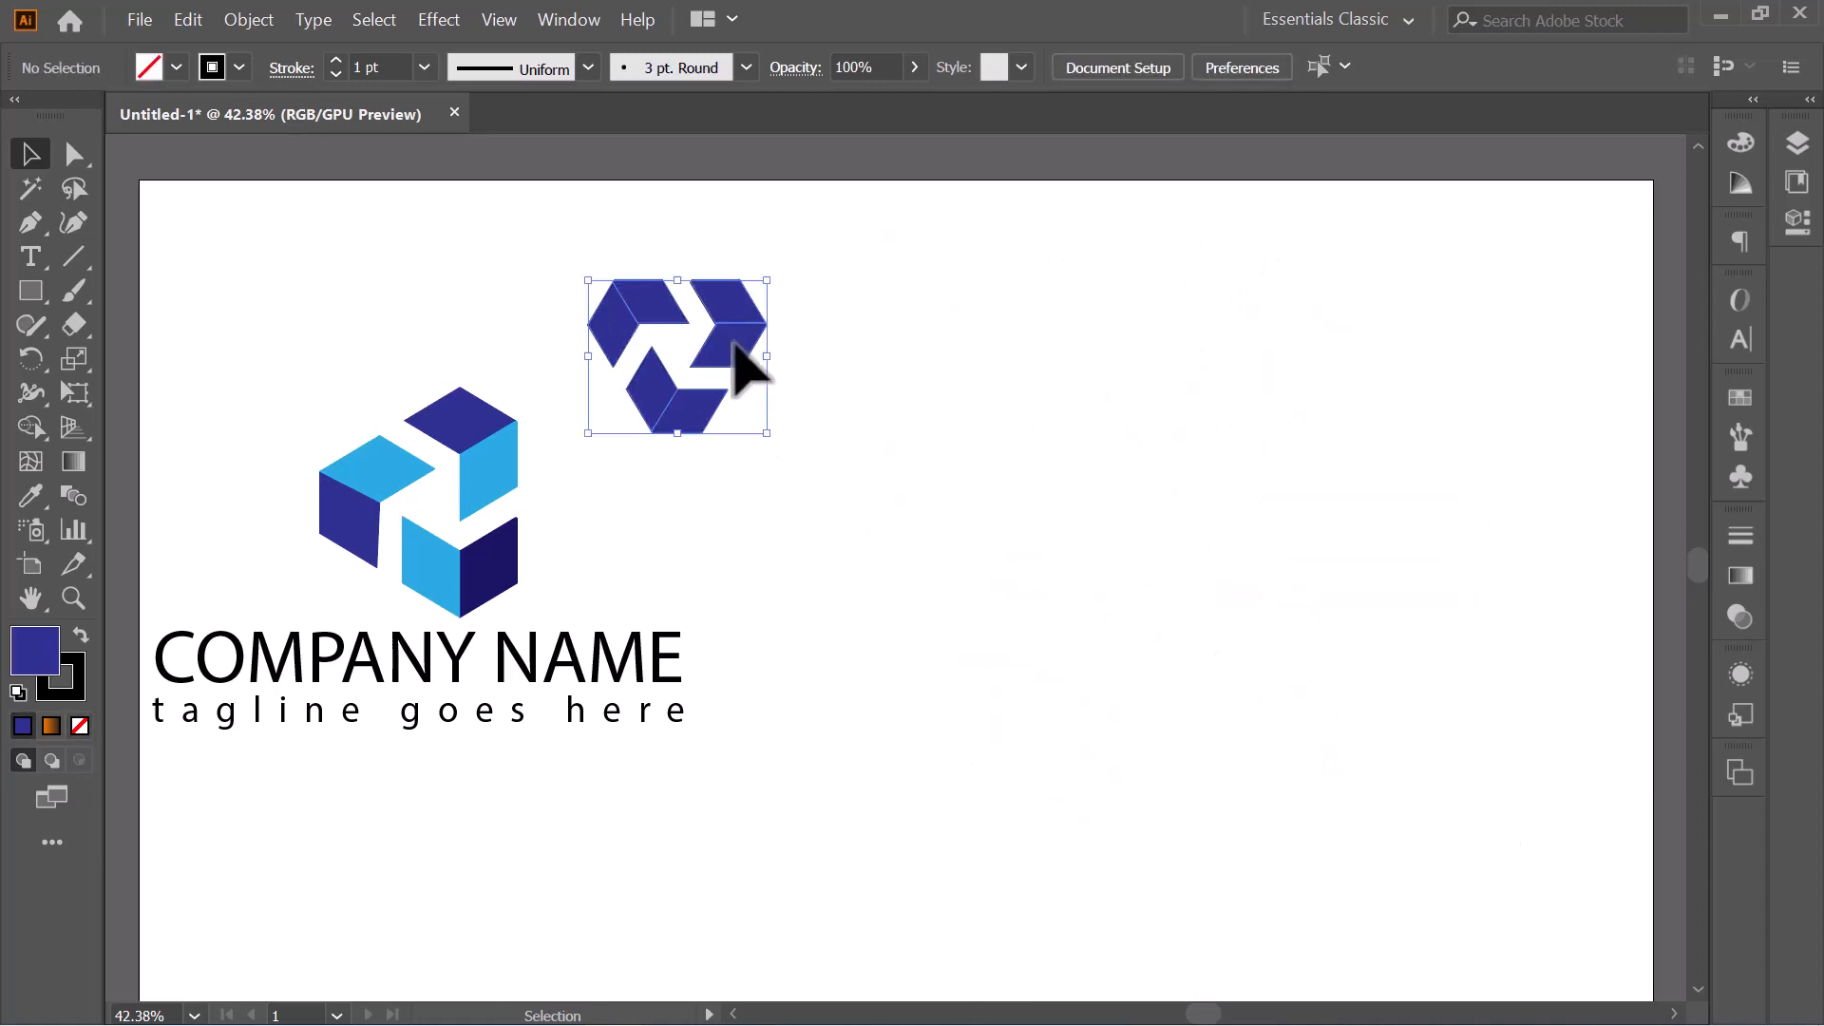
pyautogui.moveTo(745, 367); pyautogui.dragTo(1351, 543)
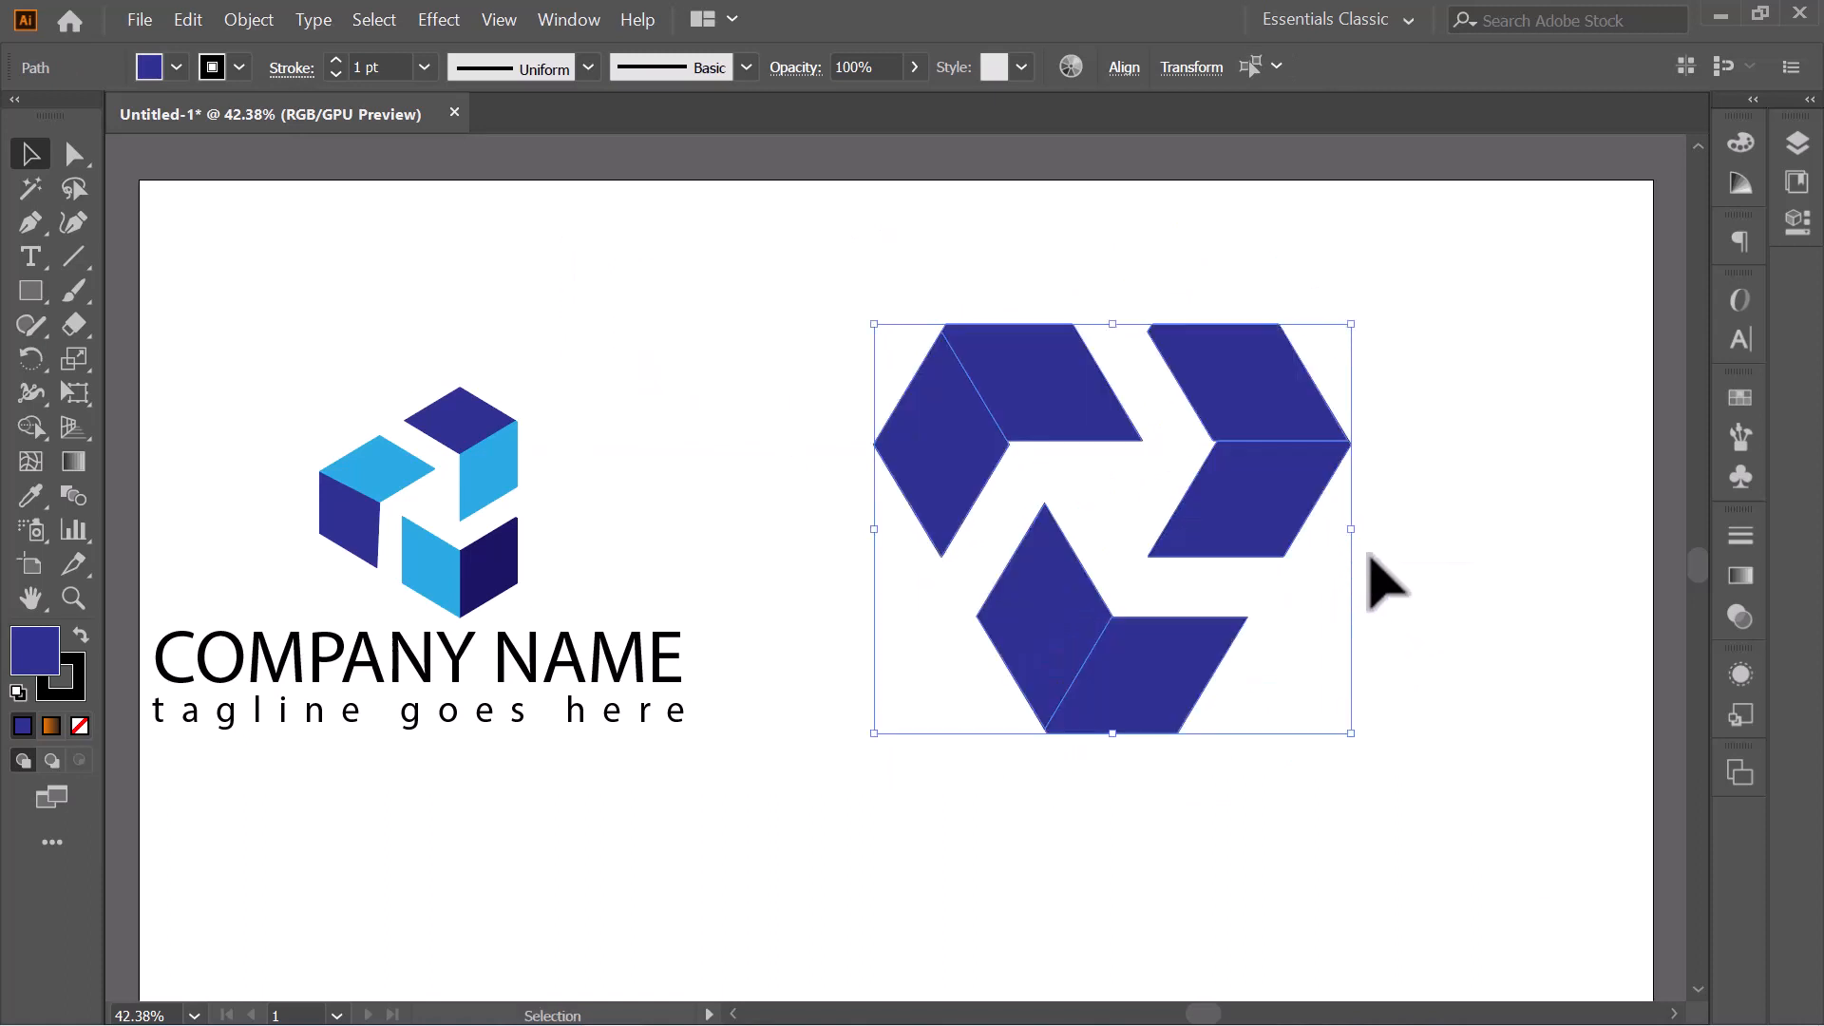
pyautogui.click(213, 67)
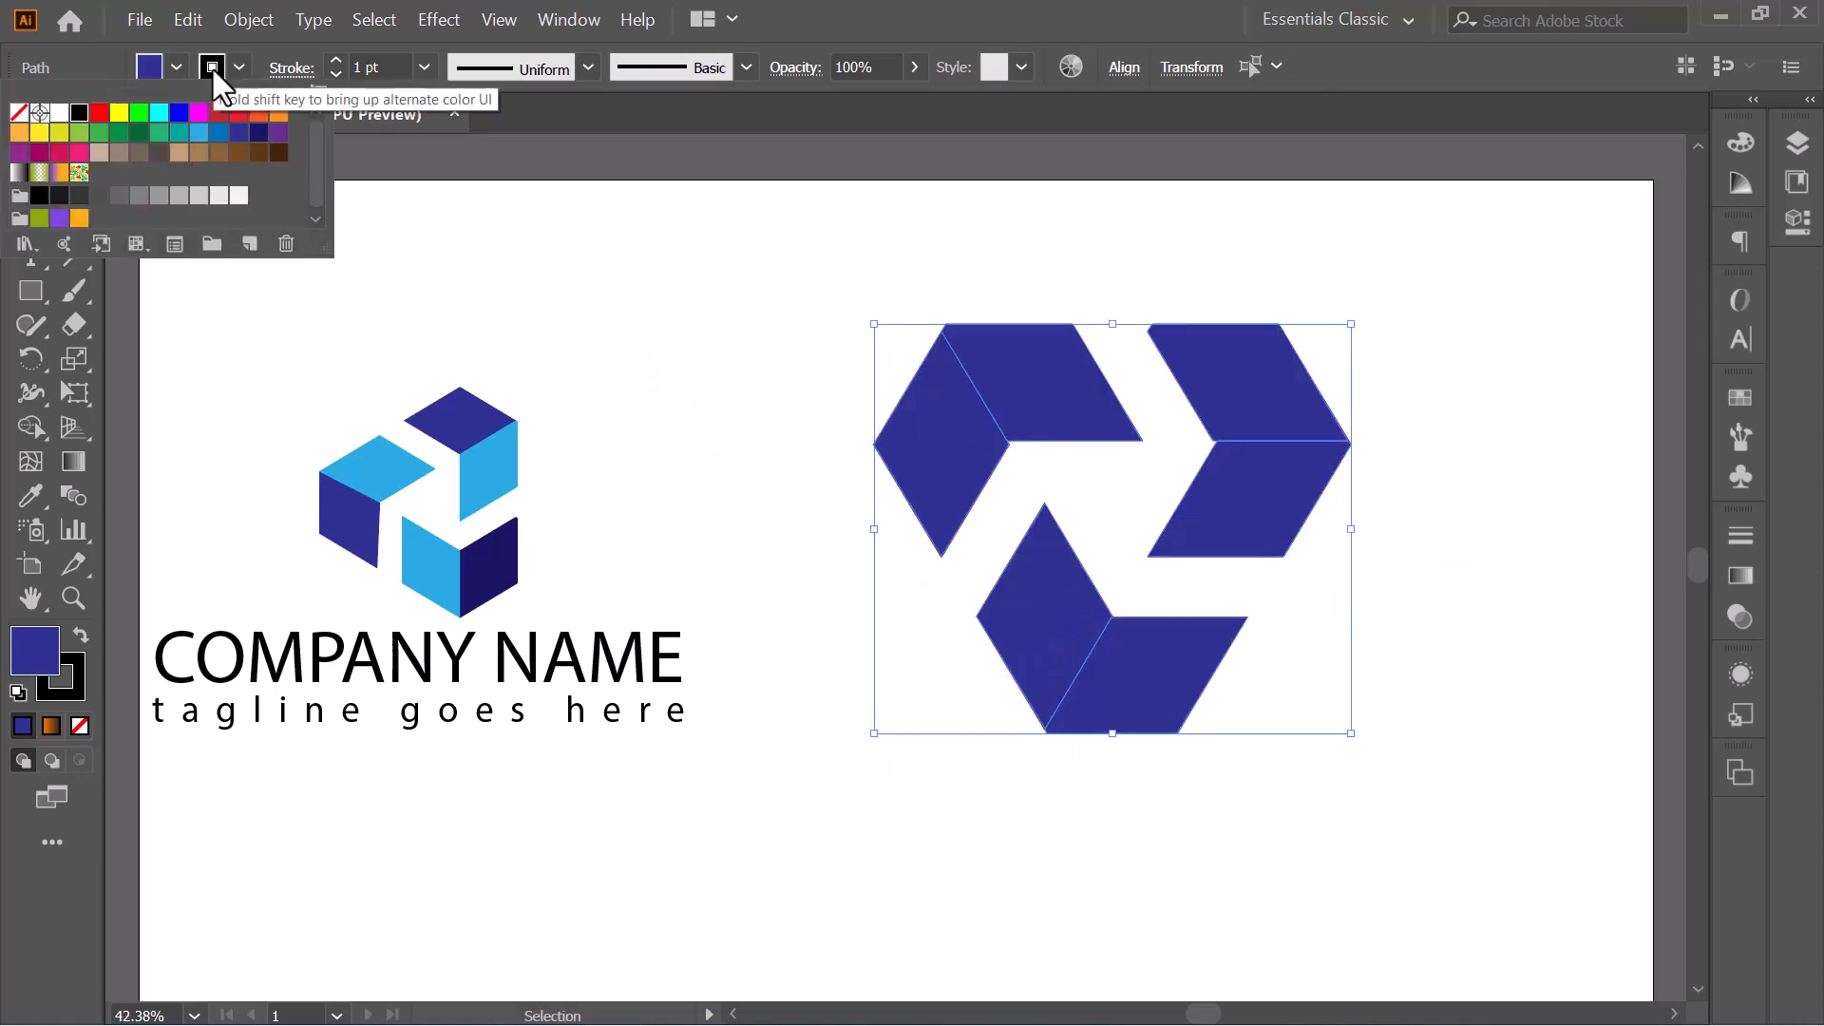
pyautogui.click(19, 114)
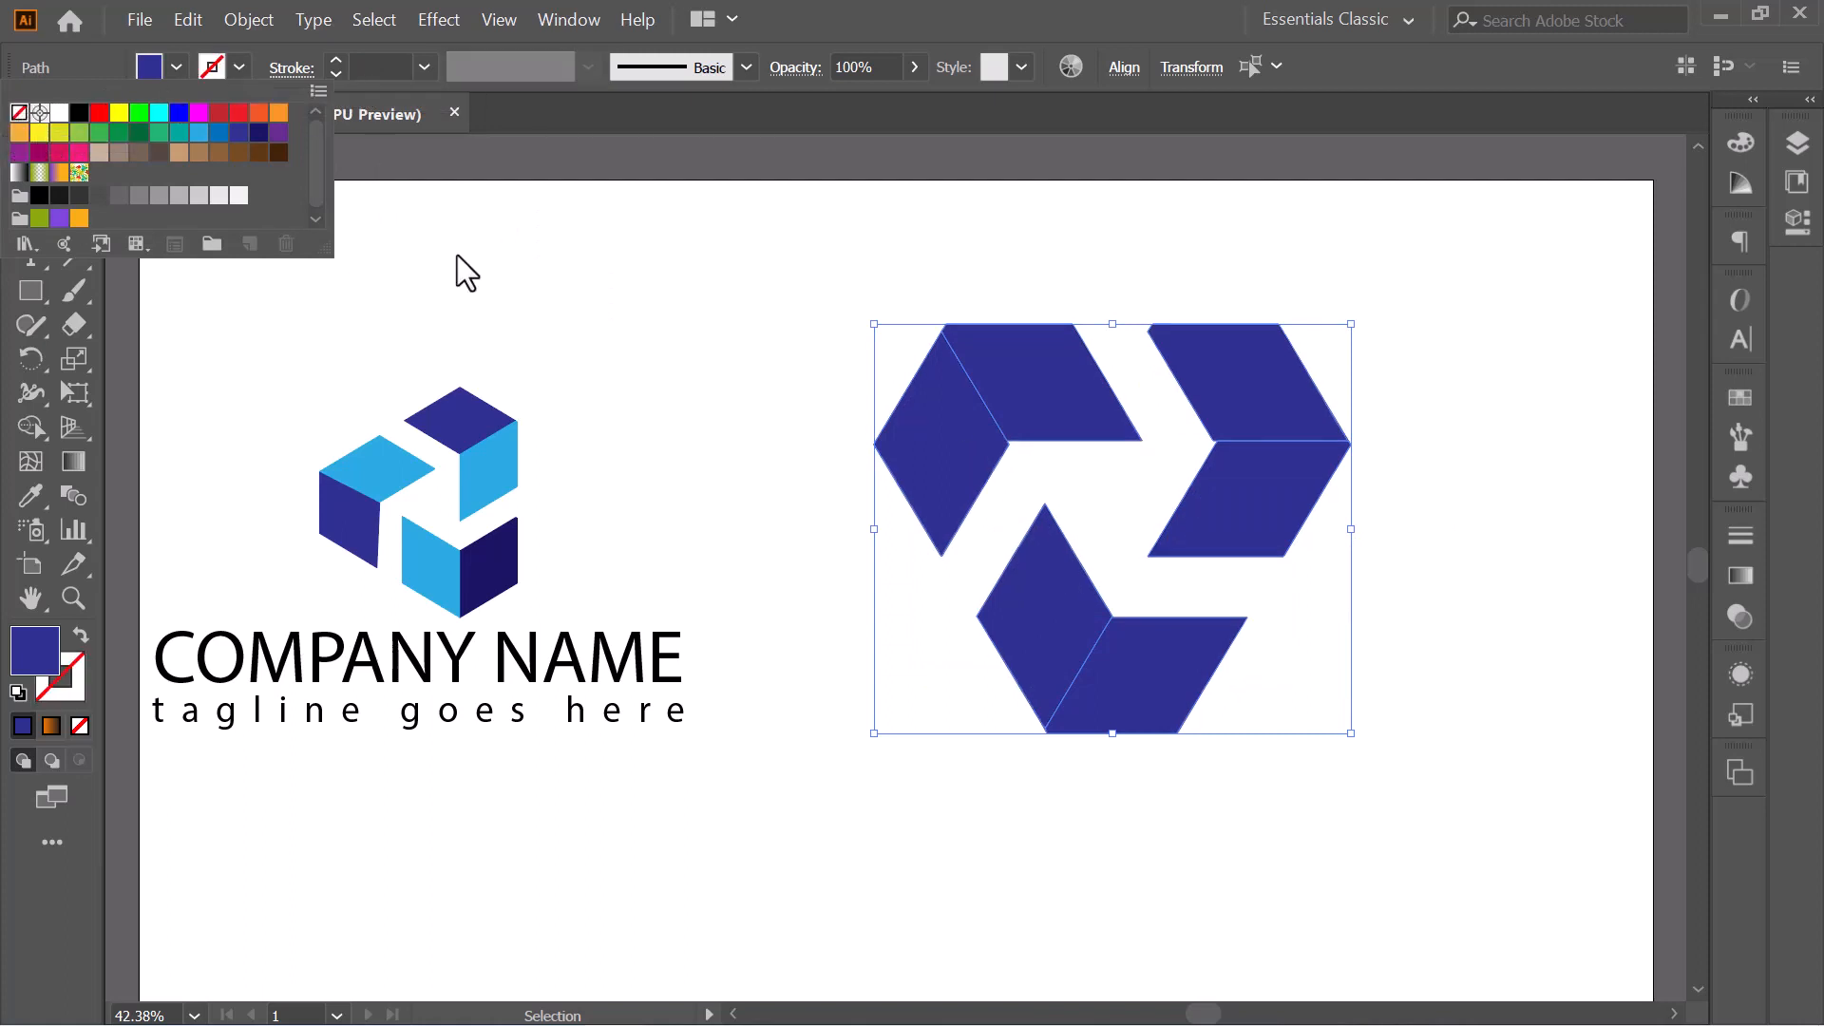
pyautogui.click(842, 345)
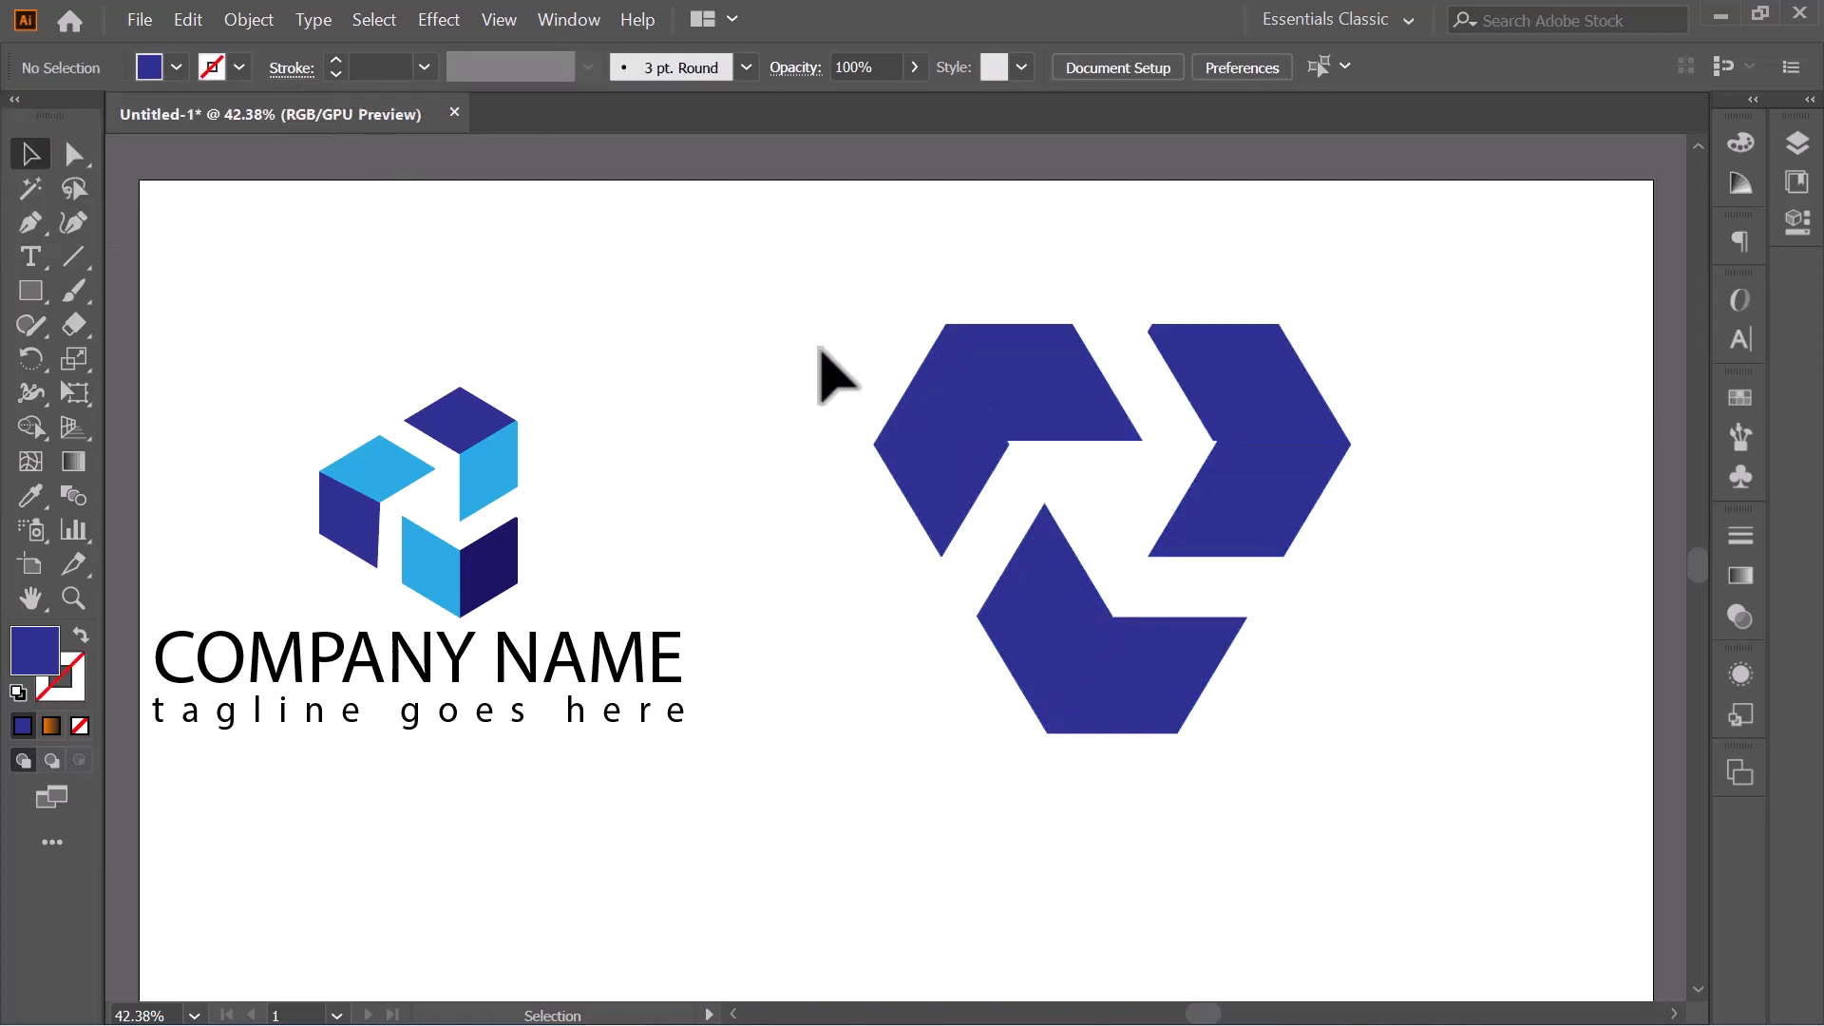
# Fill the upper face of the upper-left cube with the medium blue swatch.
pyautogui.click(1007, 375)
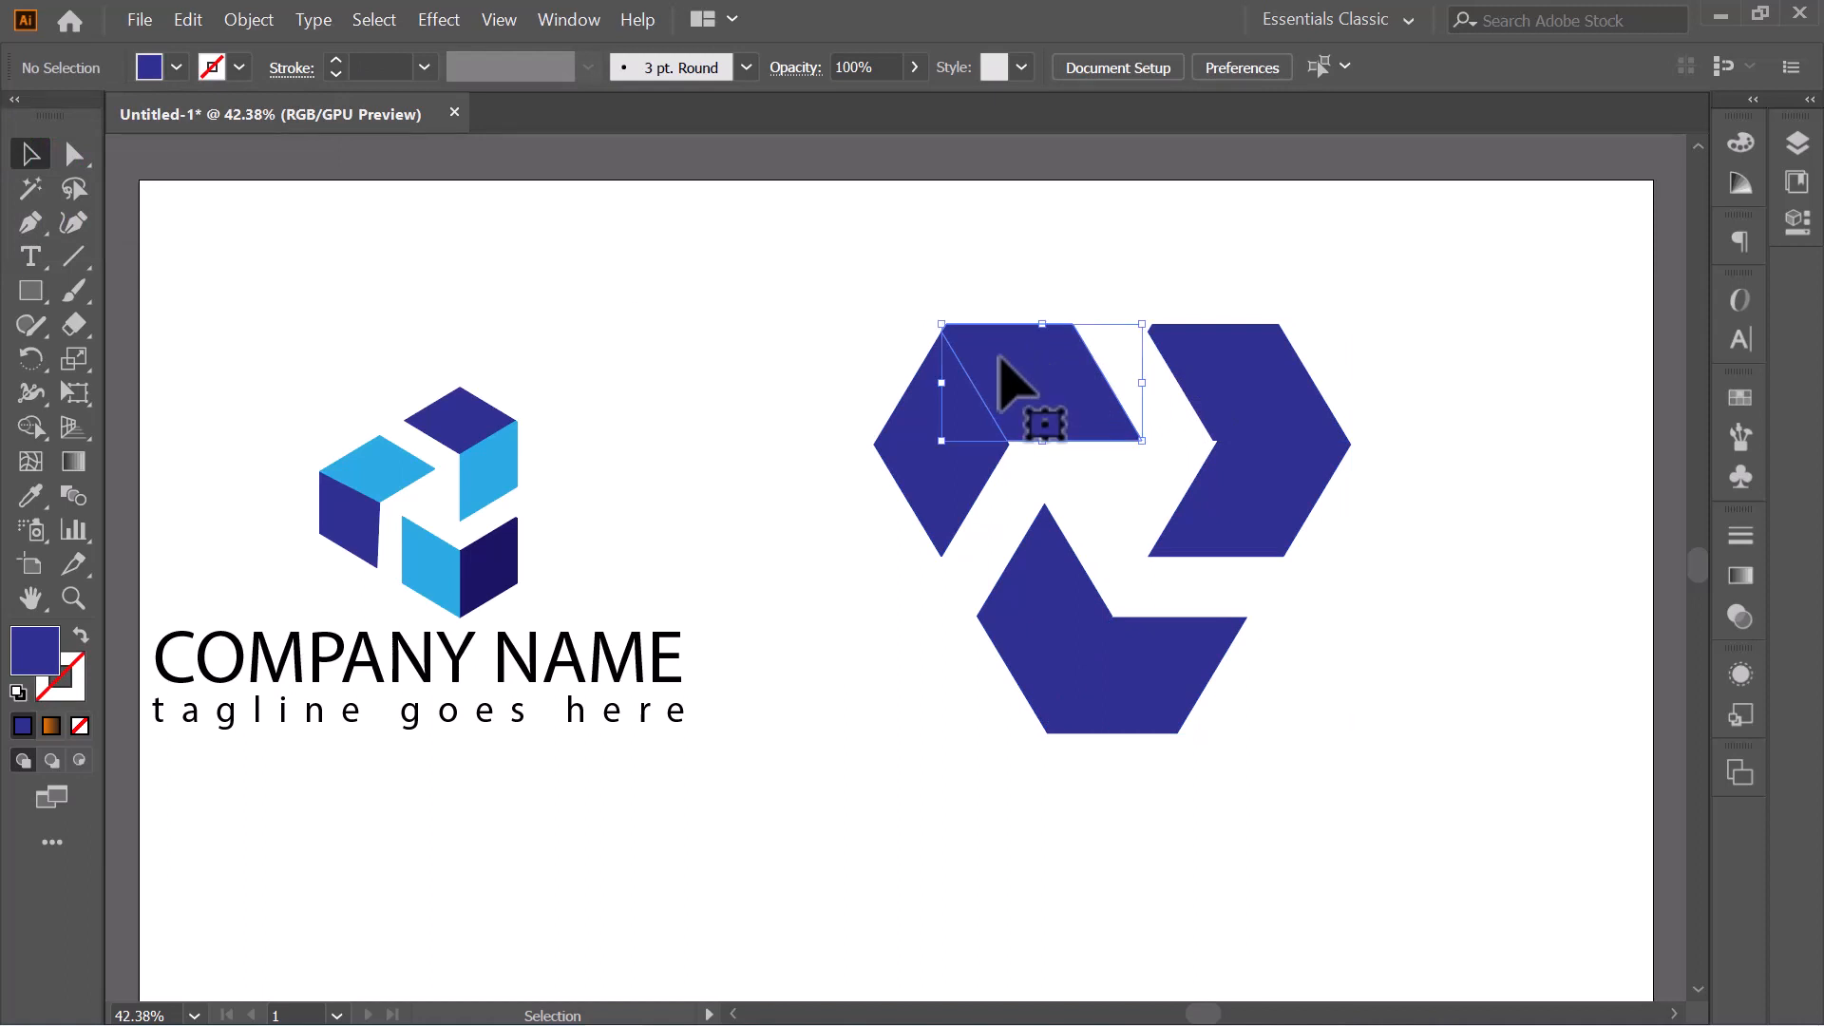
pyautogui.click(150, 74)
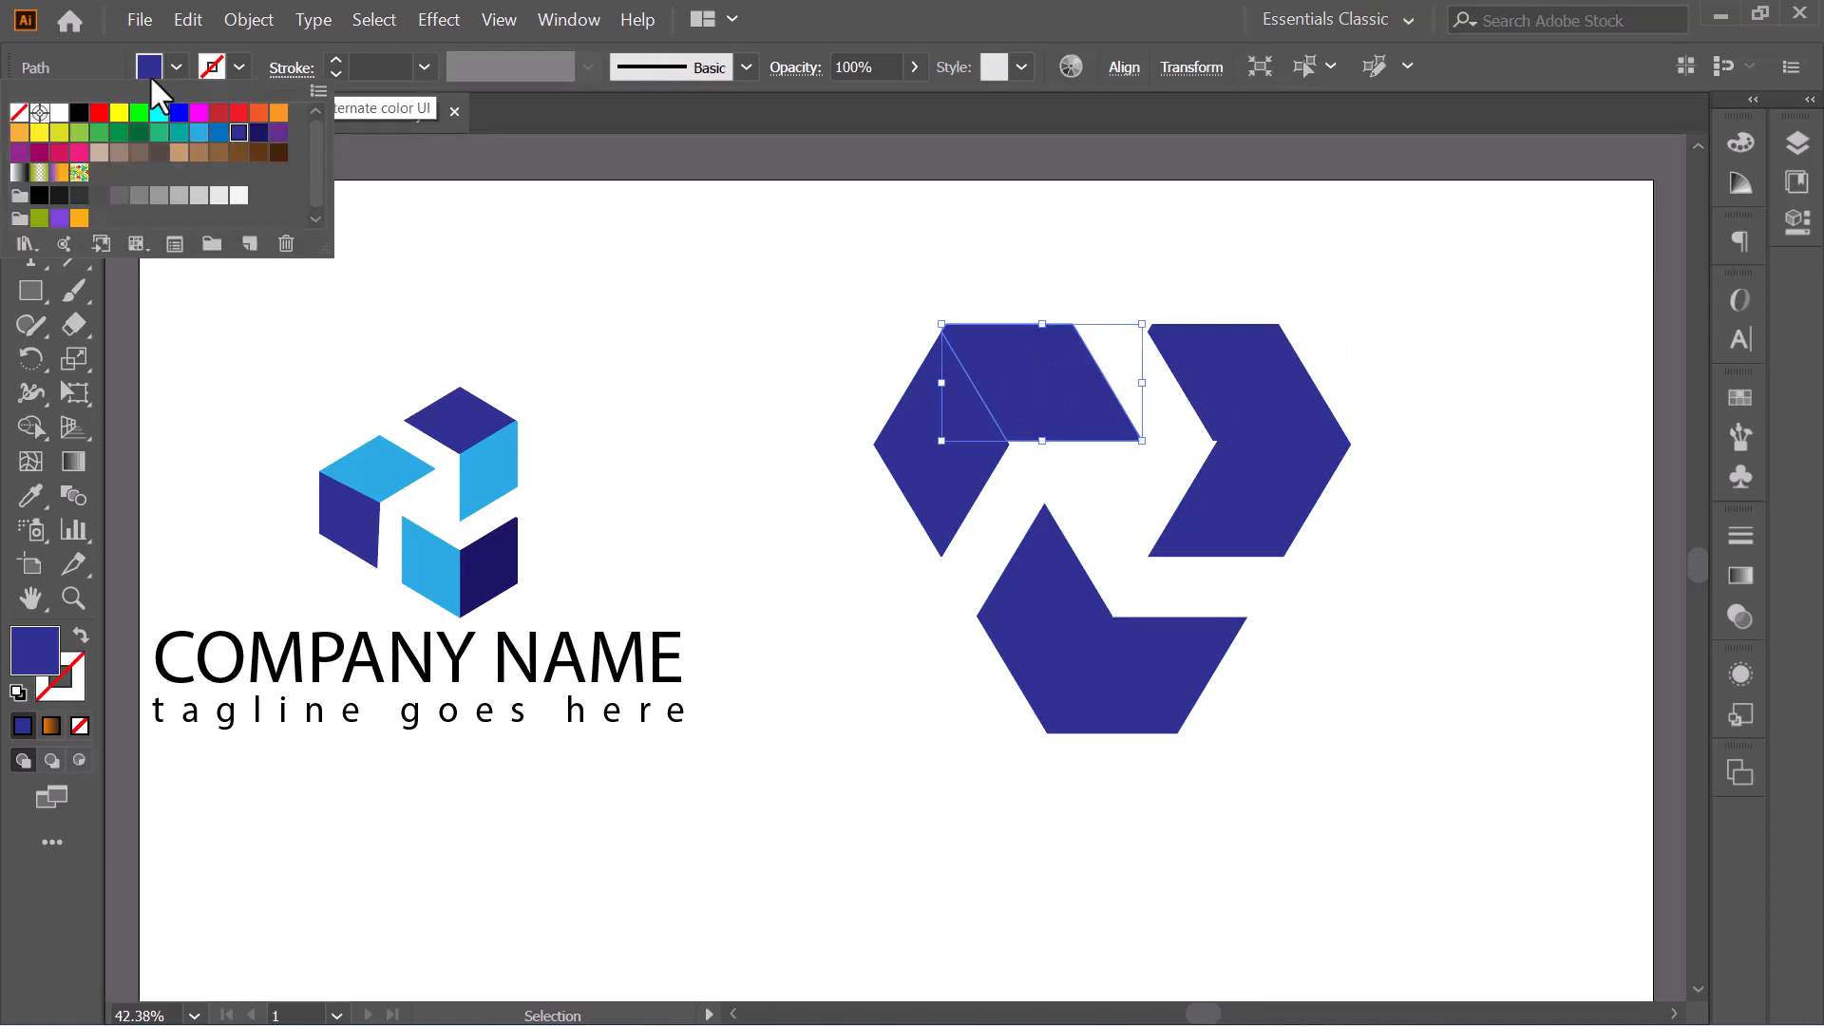
pyautogui.click(218, 132)
pyautogui.press('Escape')
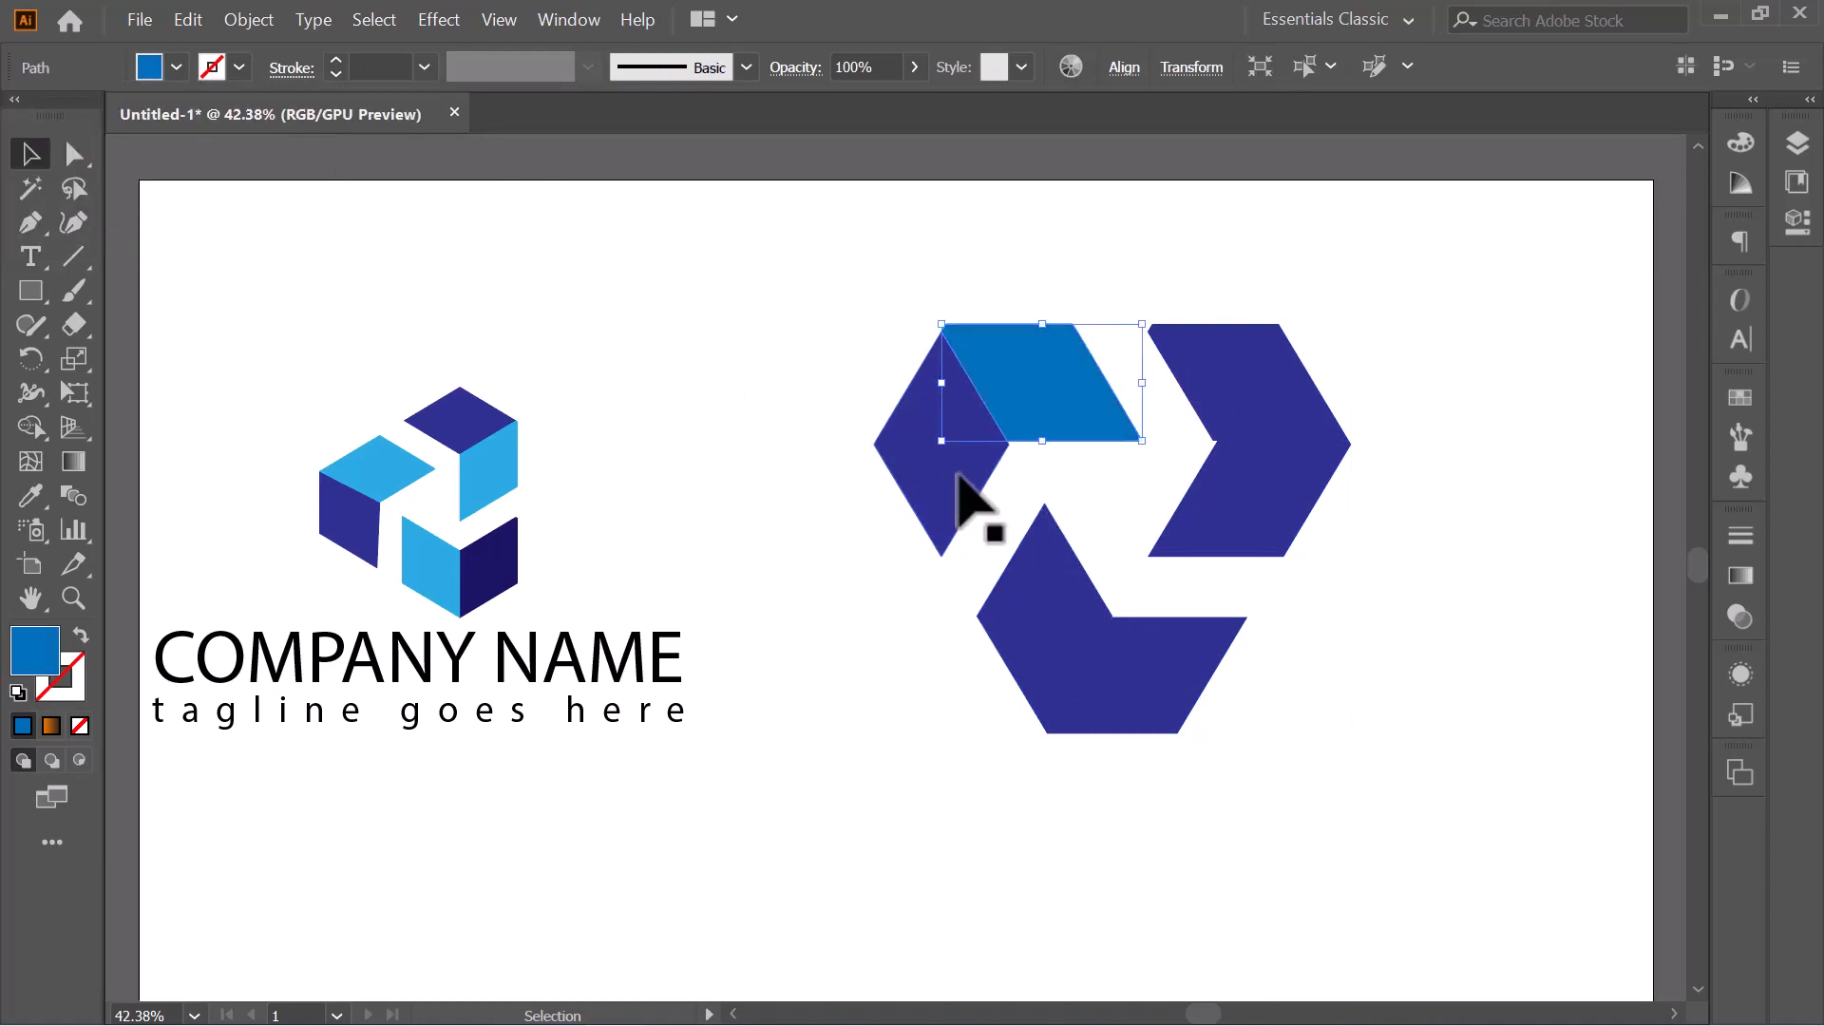
# Fill the left face of the bottom cube with the medium blue swatch and deselect it.
pyautogui.click(961, 490)
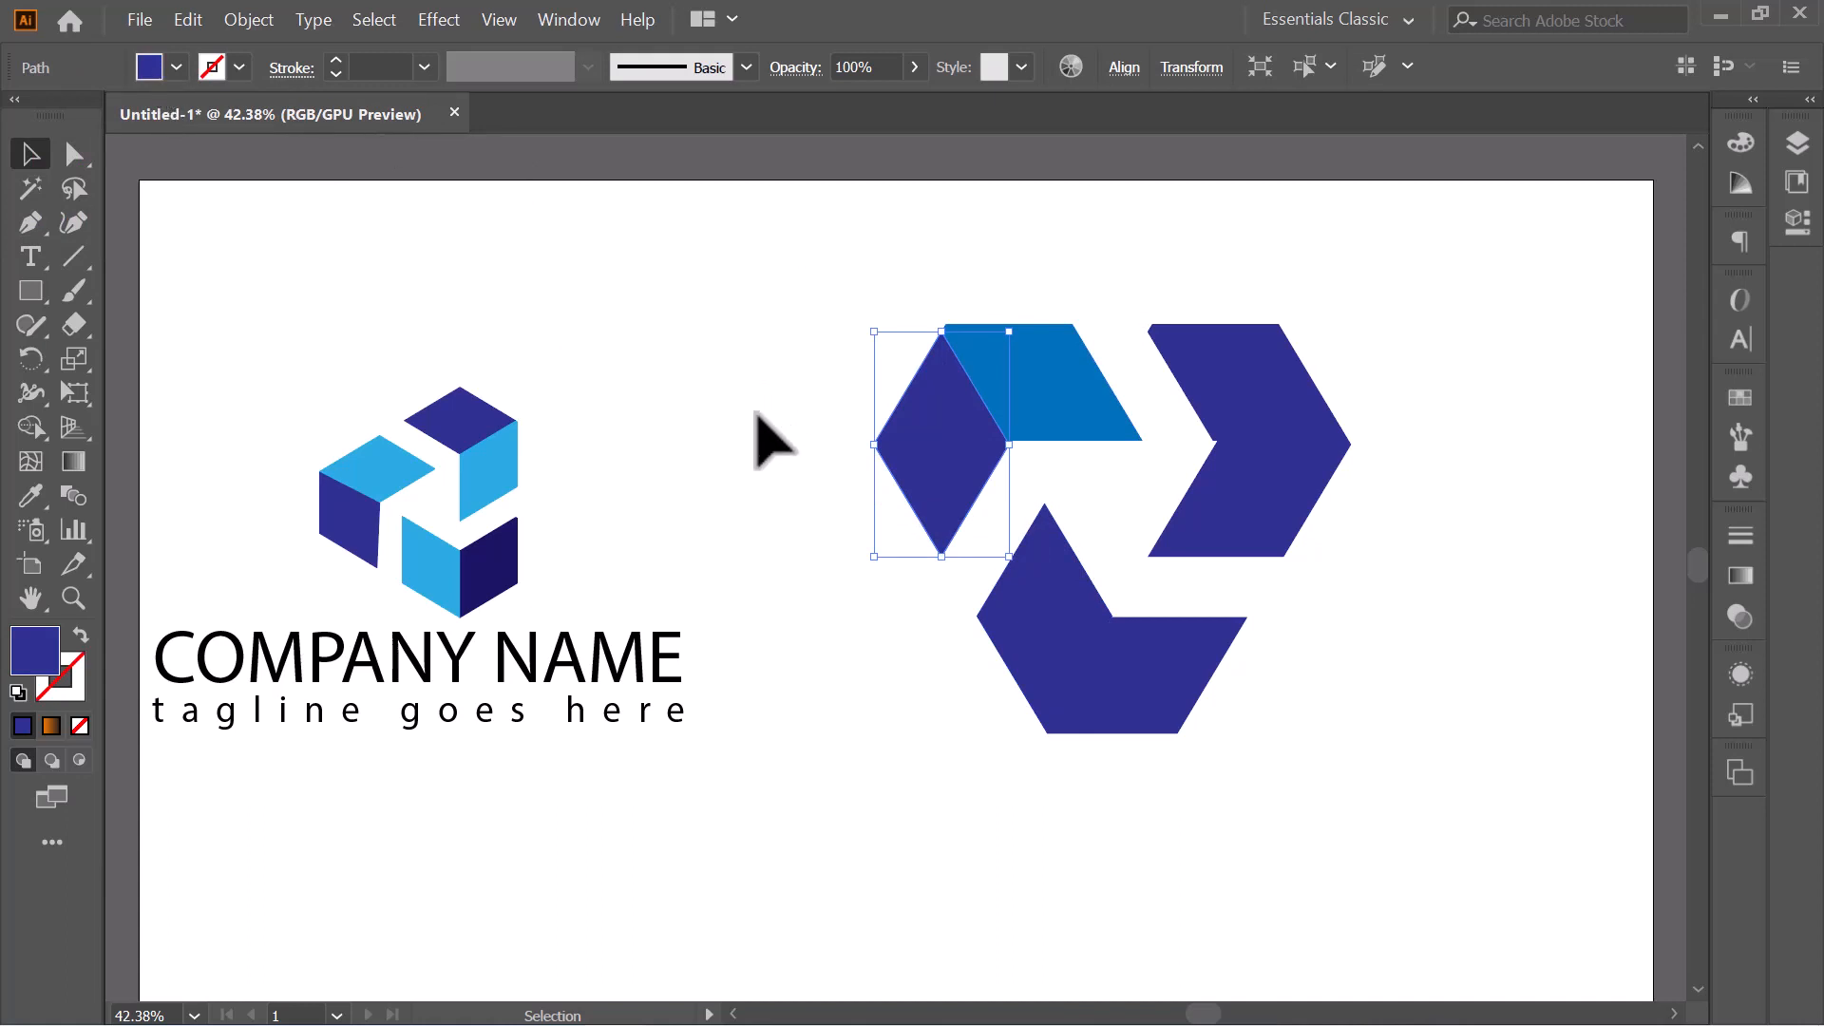
pyautogui.click(1038, 650)
pyautogui.click(150, 68)
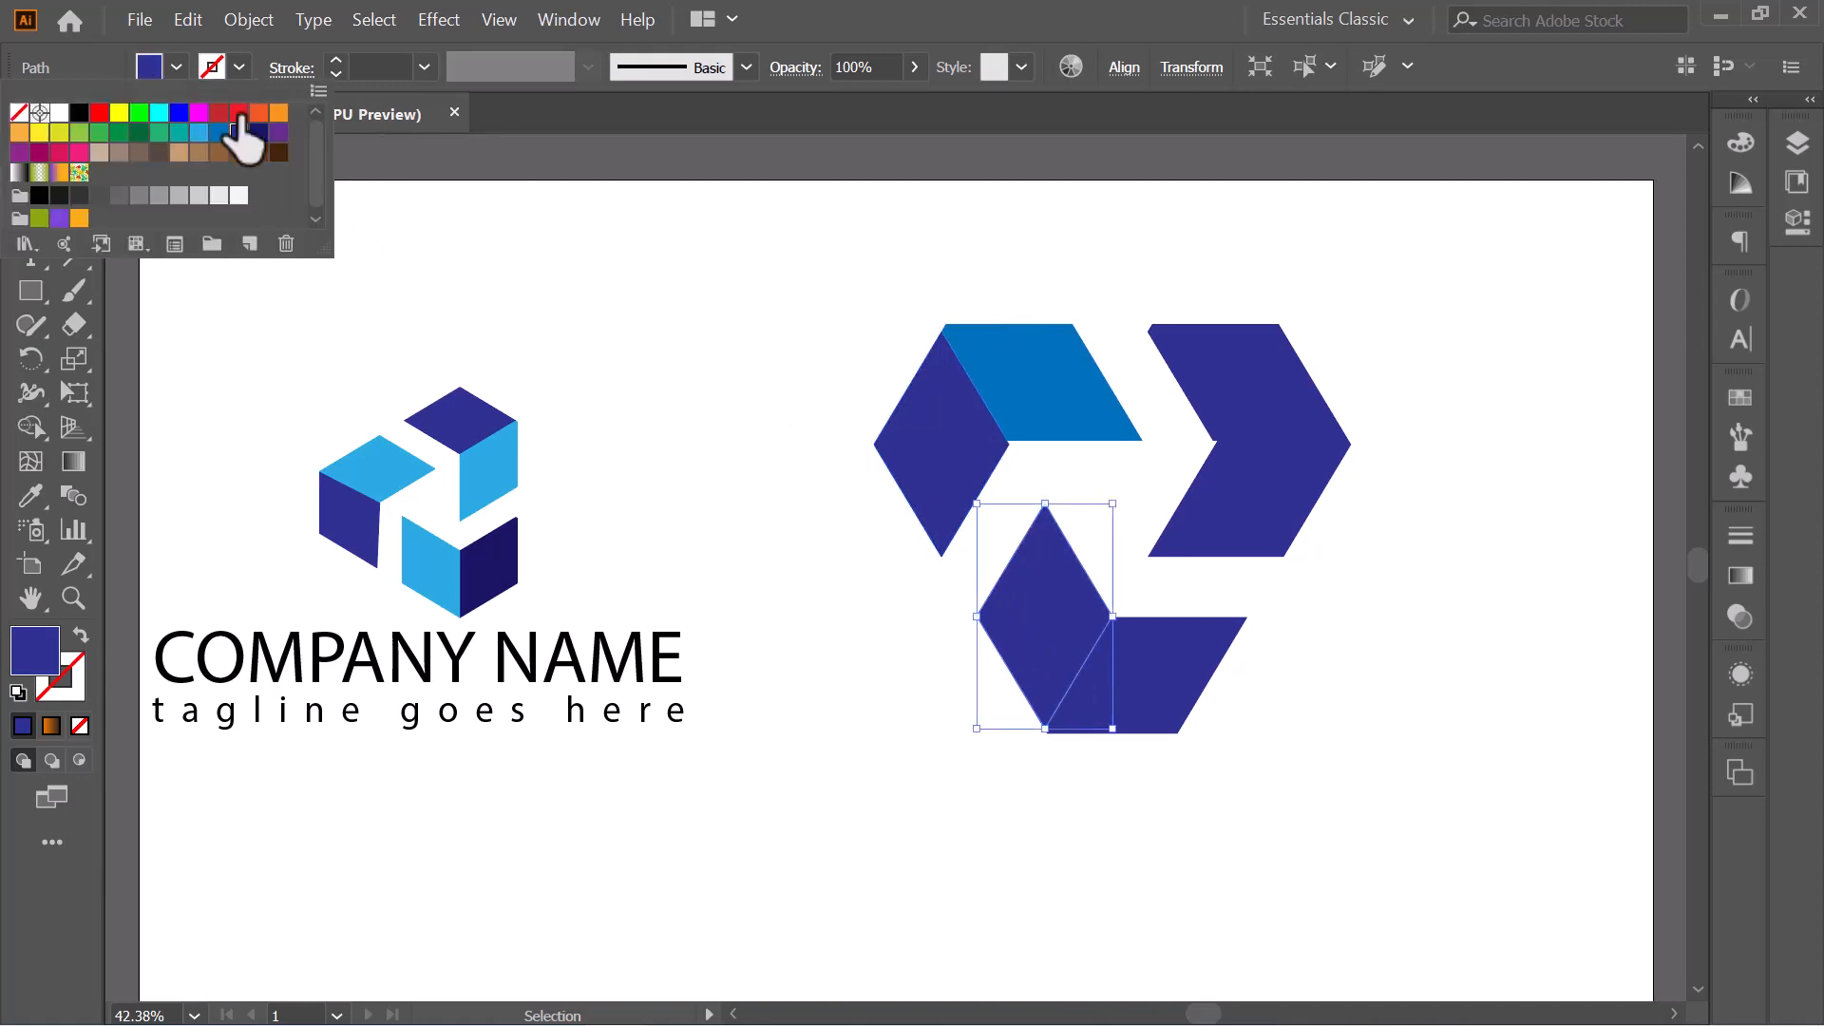
pyautogui.click(220, 132)
pyautogui.press('Escape')
pyautogui.click(686, 424)
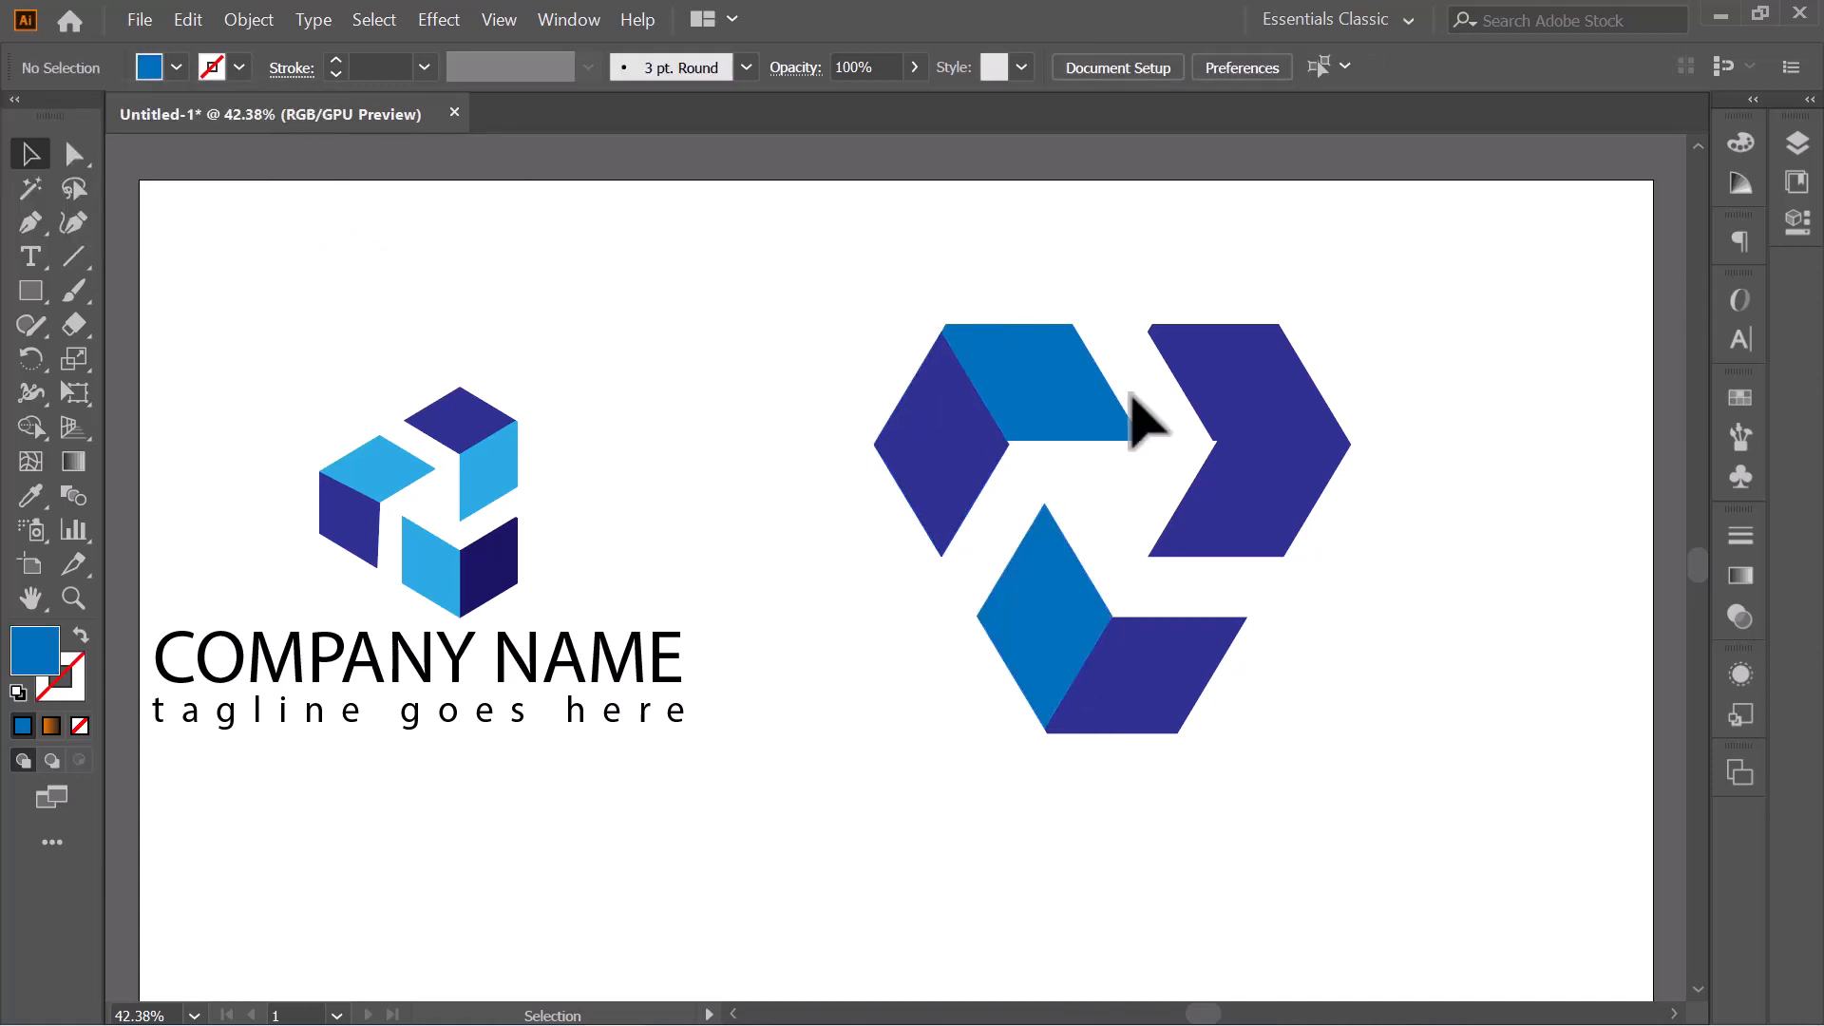
# Fill the lower face of the upper-right cube with the same medium blue swatch and deselect it.
pyautogui.click(1263, 466)
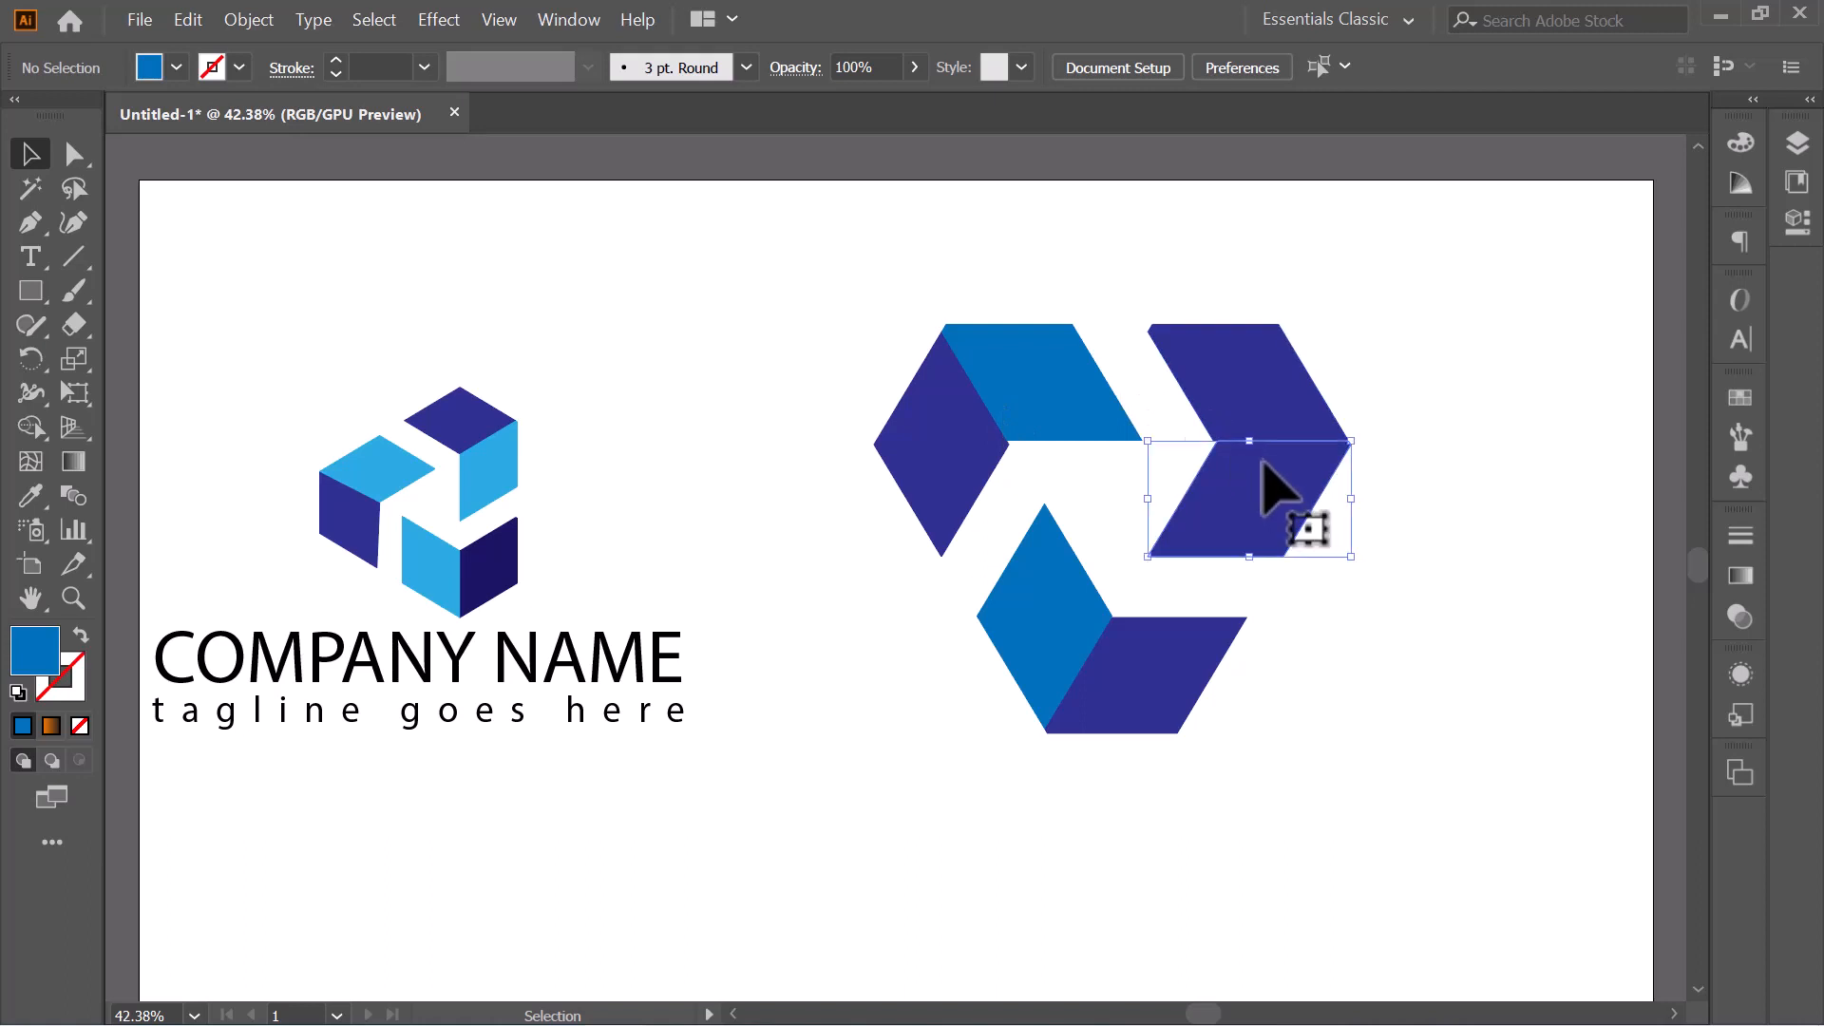
pyautogui.click(147, 68)
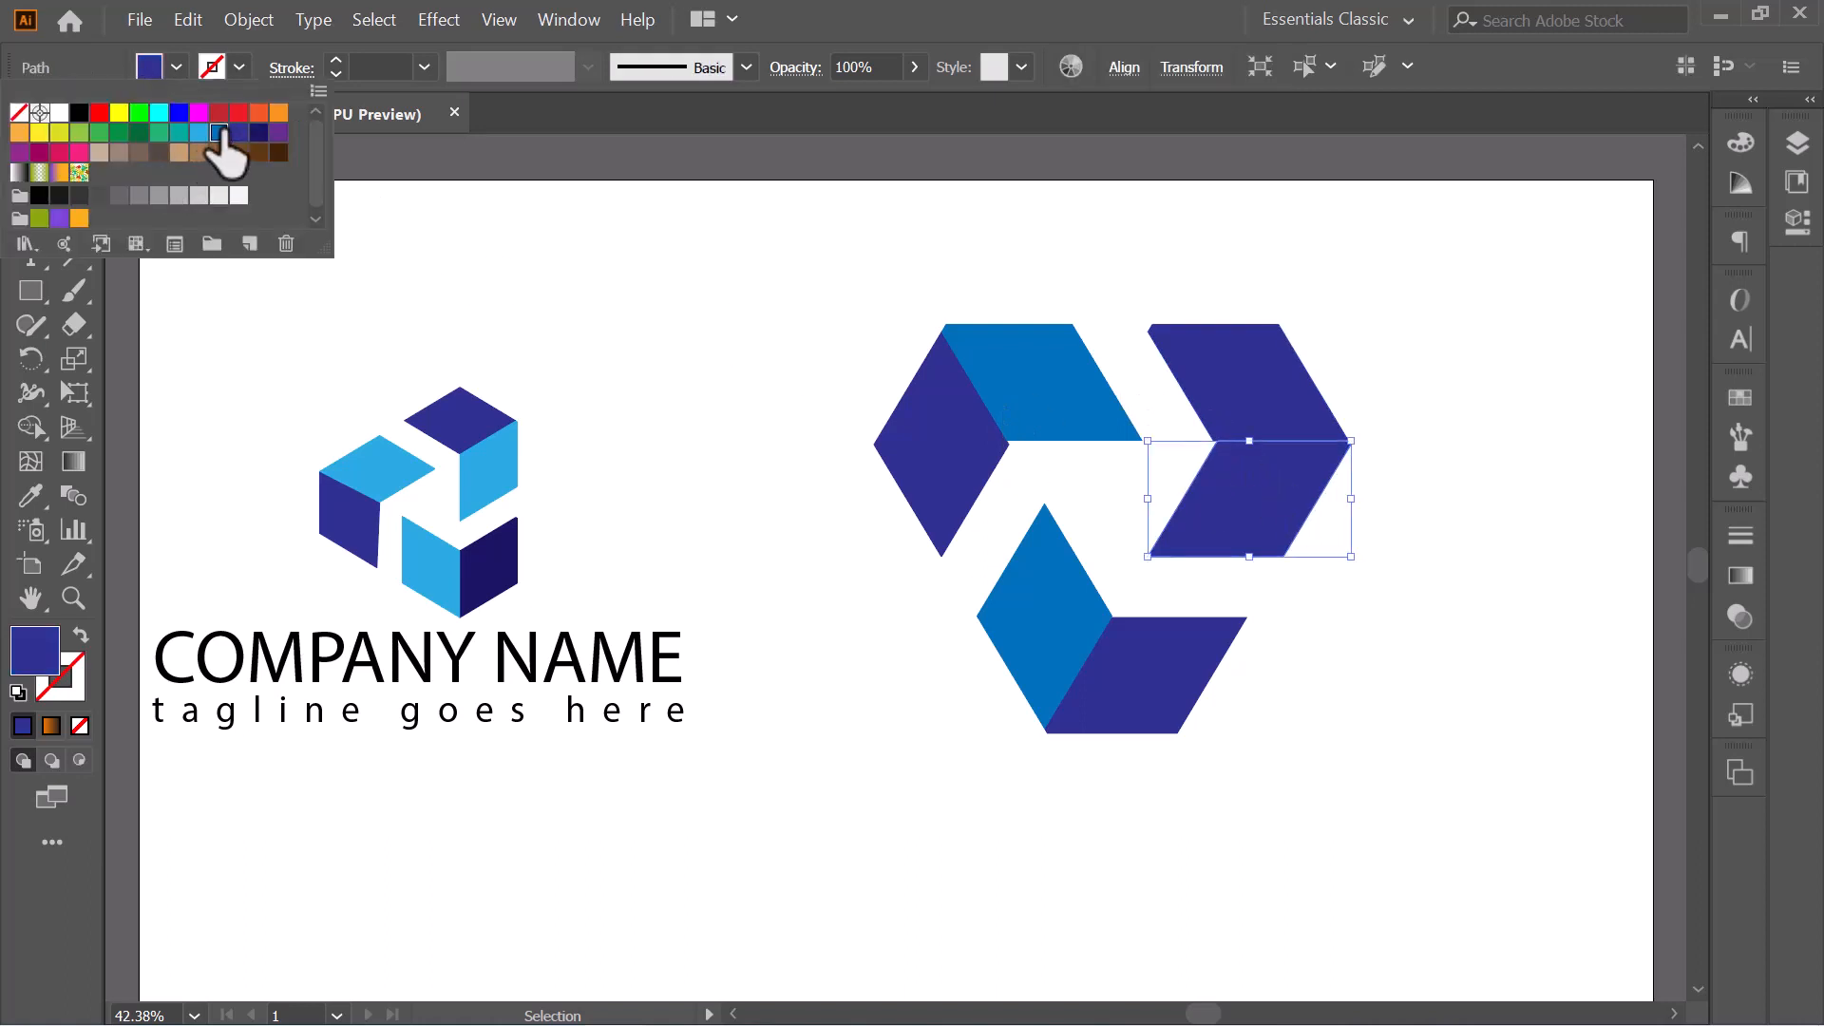
pyautogui.click(221, 133)
pyautogui.click(644, 348)
pyautogui.click(644, 349)
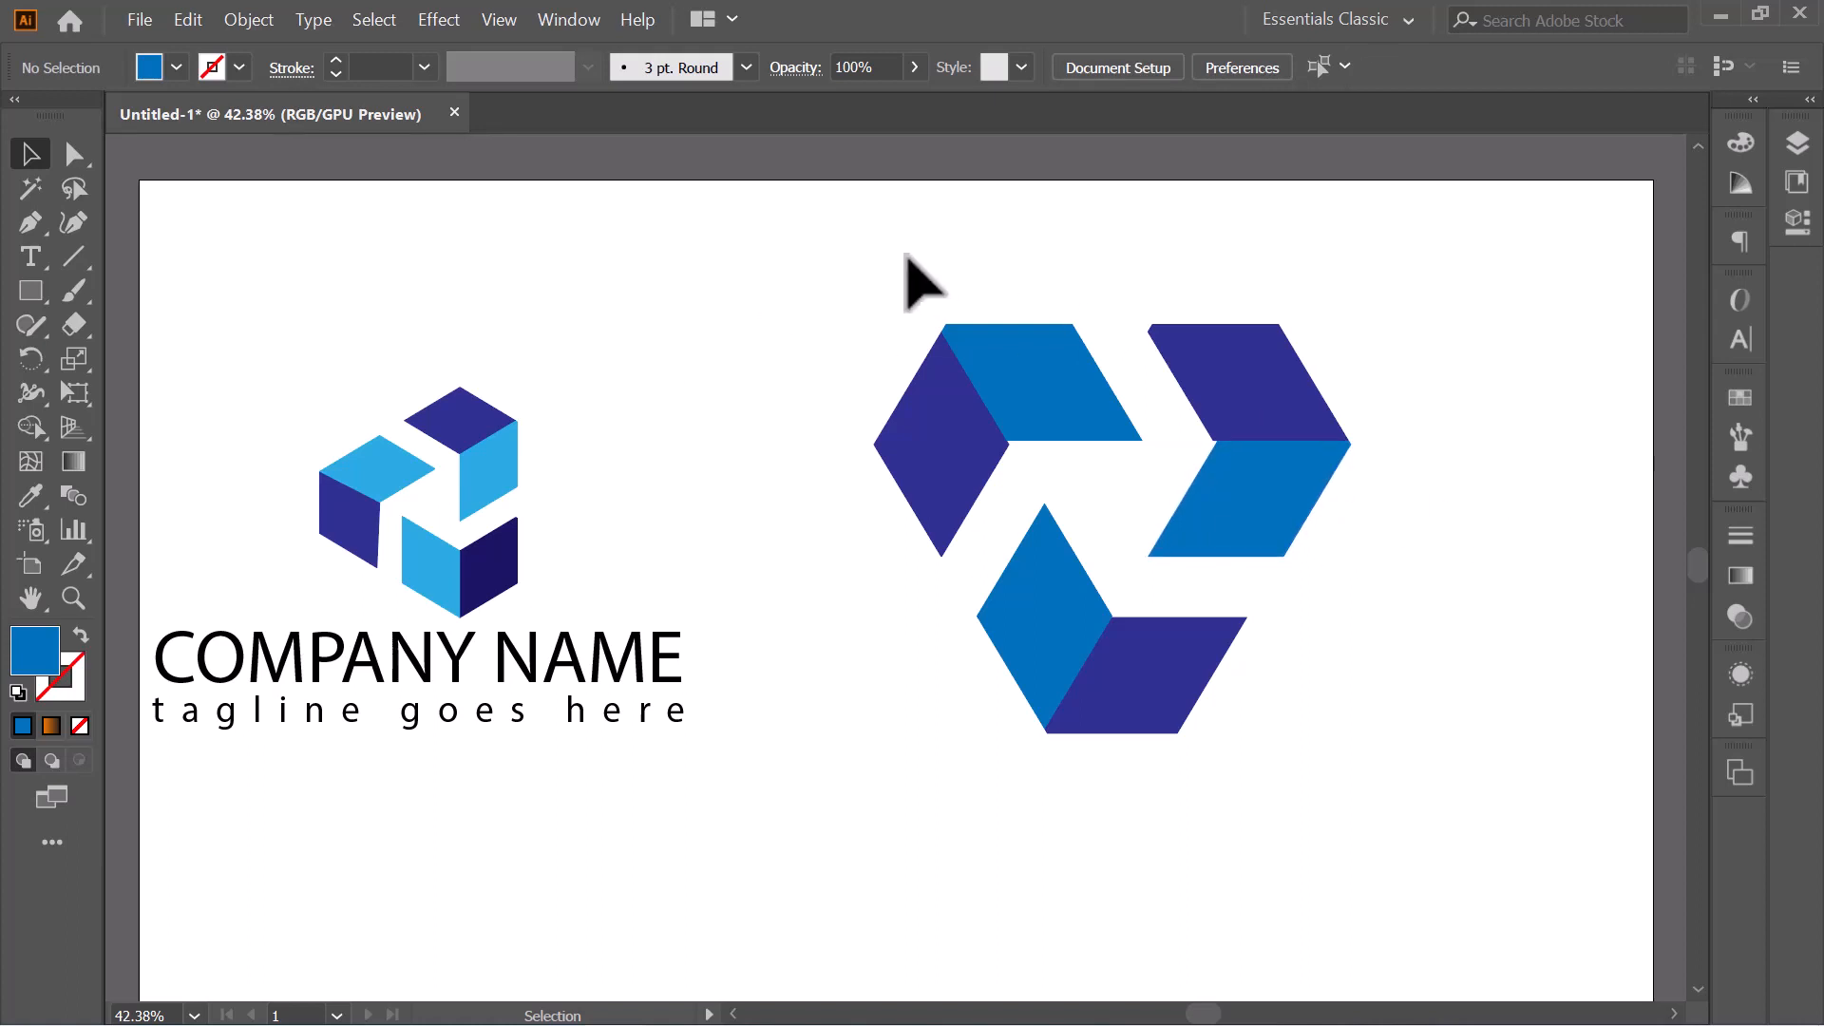
# Select all six cube faces, scale them down, and rotate them counterclockwise to match the reference logo's size and upright orientation.
pyautogui.moveTo(839, 285); pyautogui.dragTo(1425, 766)
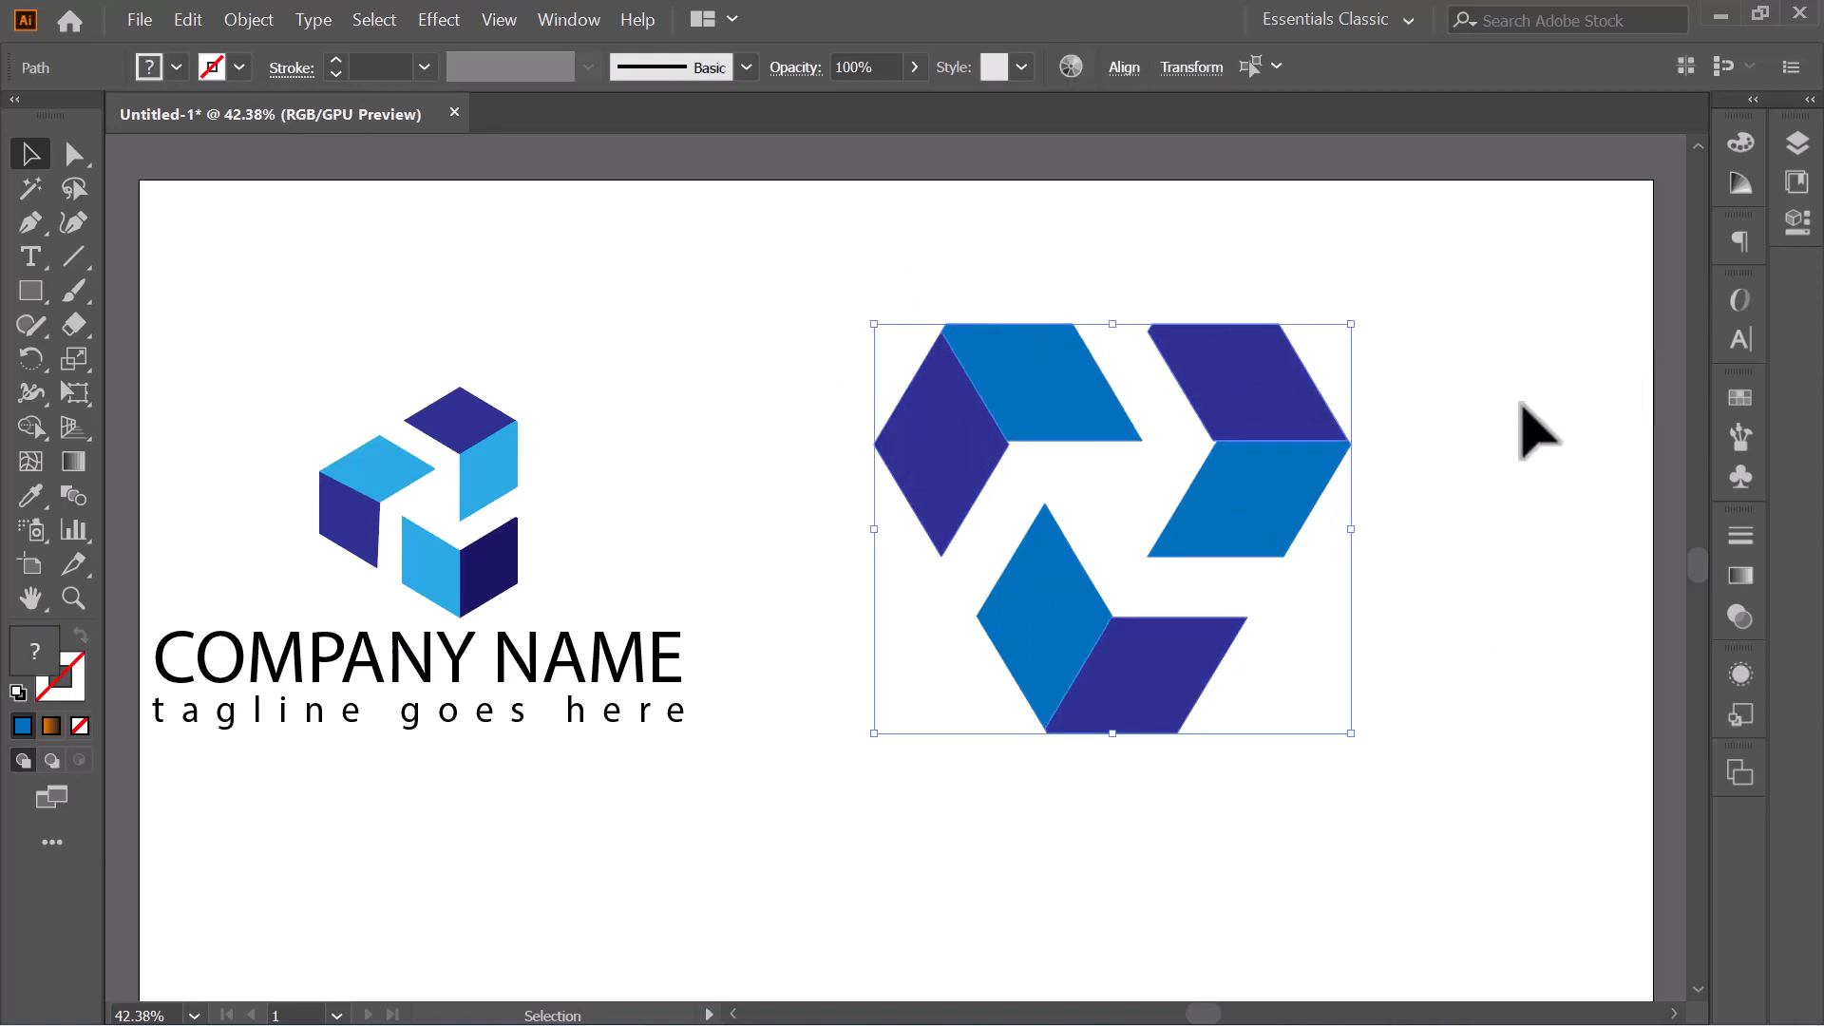
pyautogui.moveTo(1113, 324); pyautogui.dragTo(1121, 421)
pyautogui.moveTo(1241, 412); pyautogui.dragTo(1192, 584)
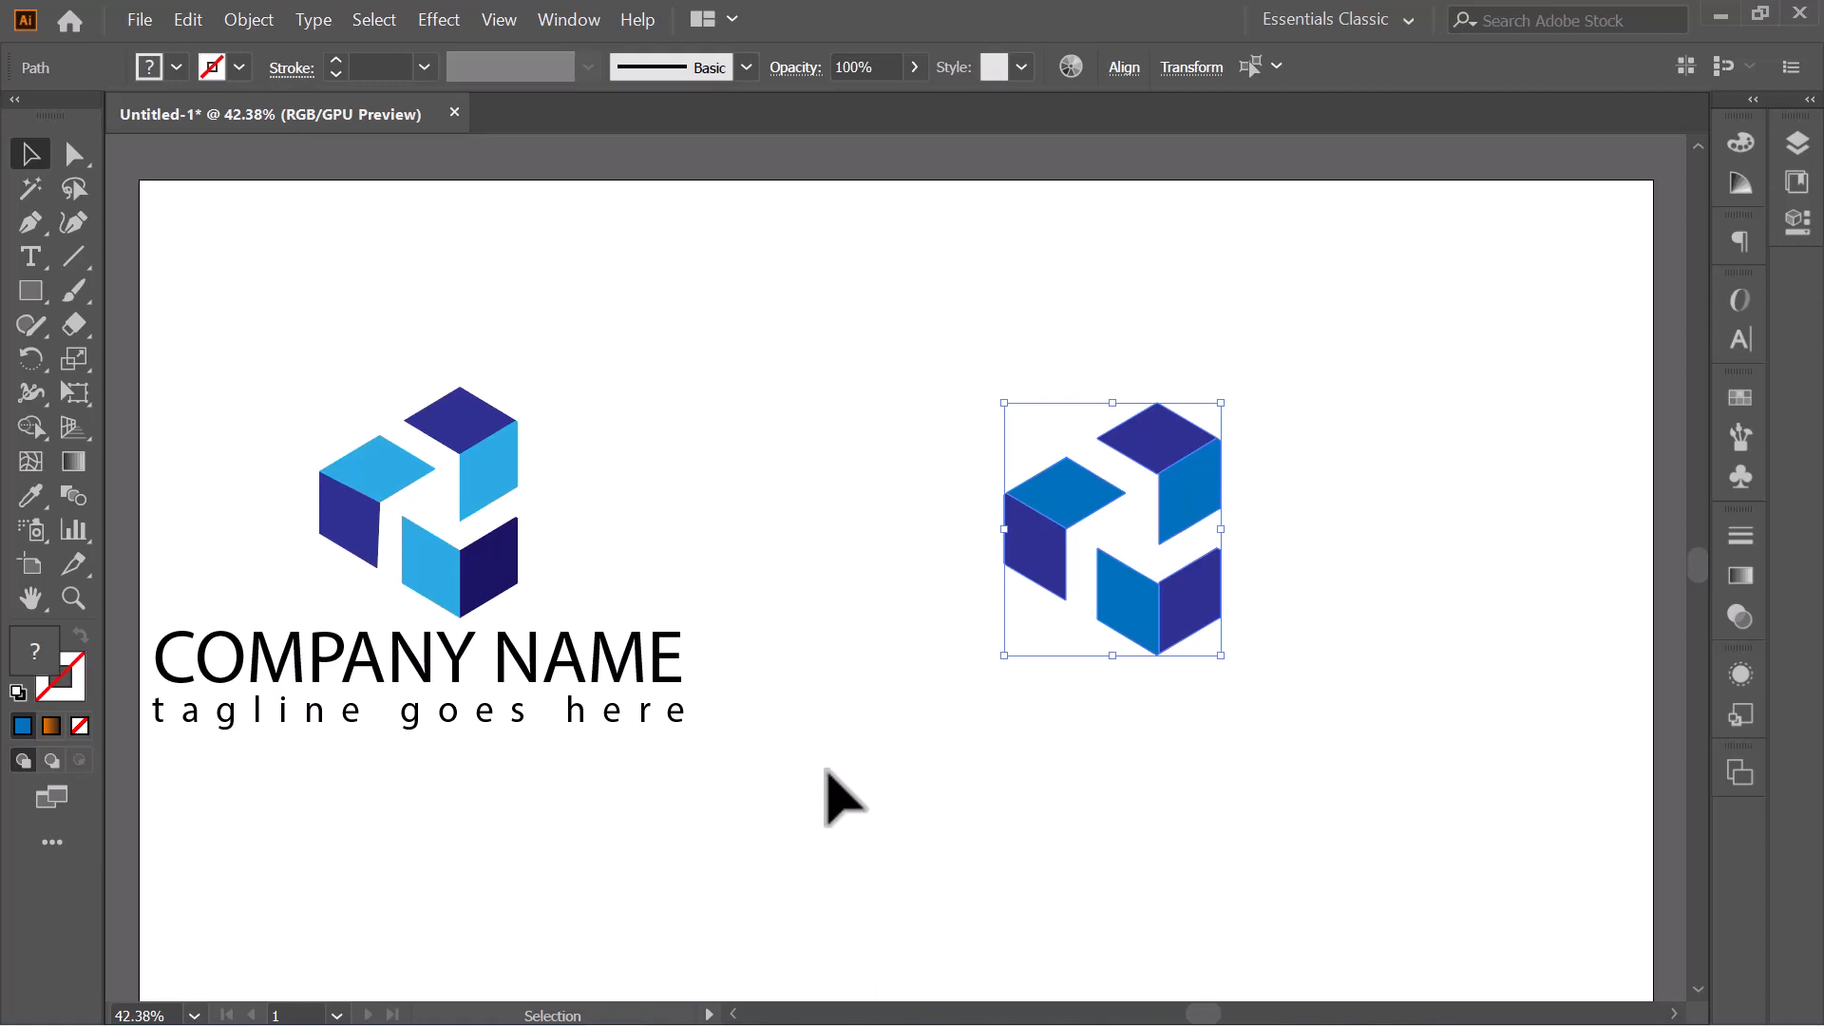
pyautogui.click(823, 770)
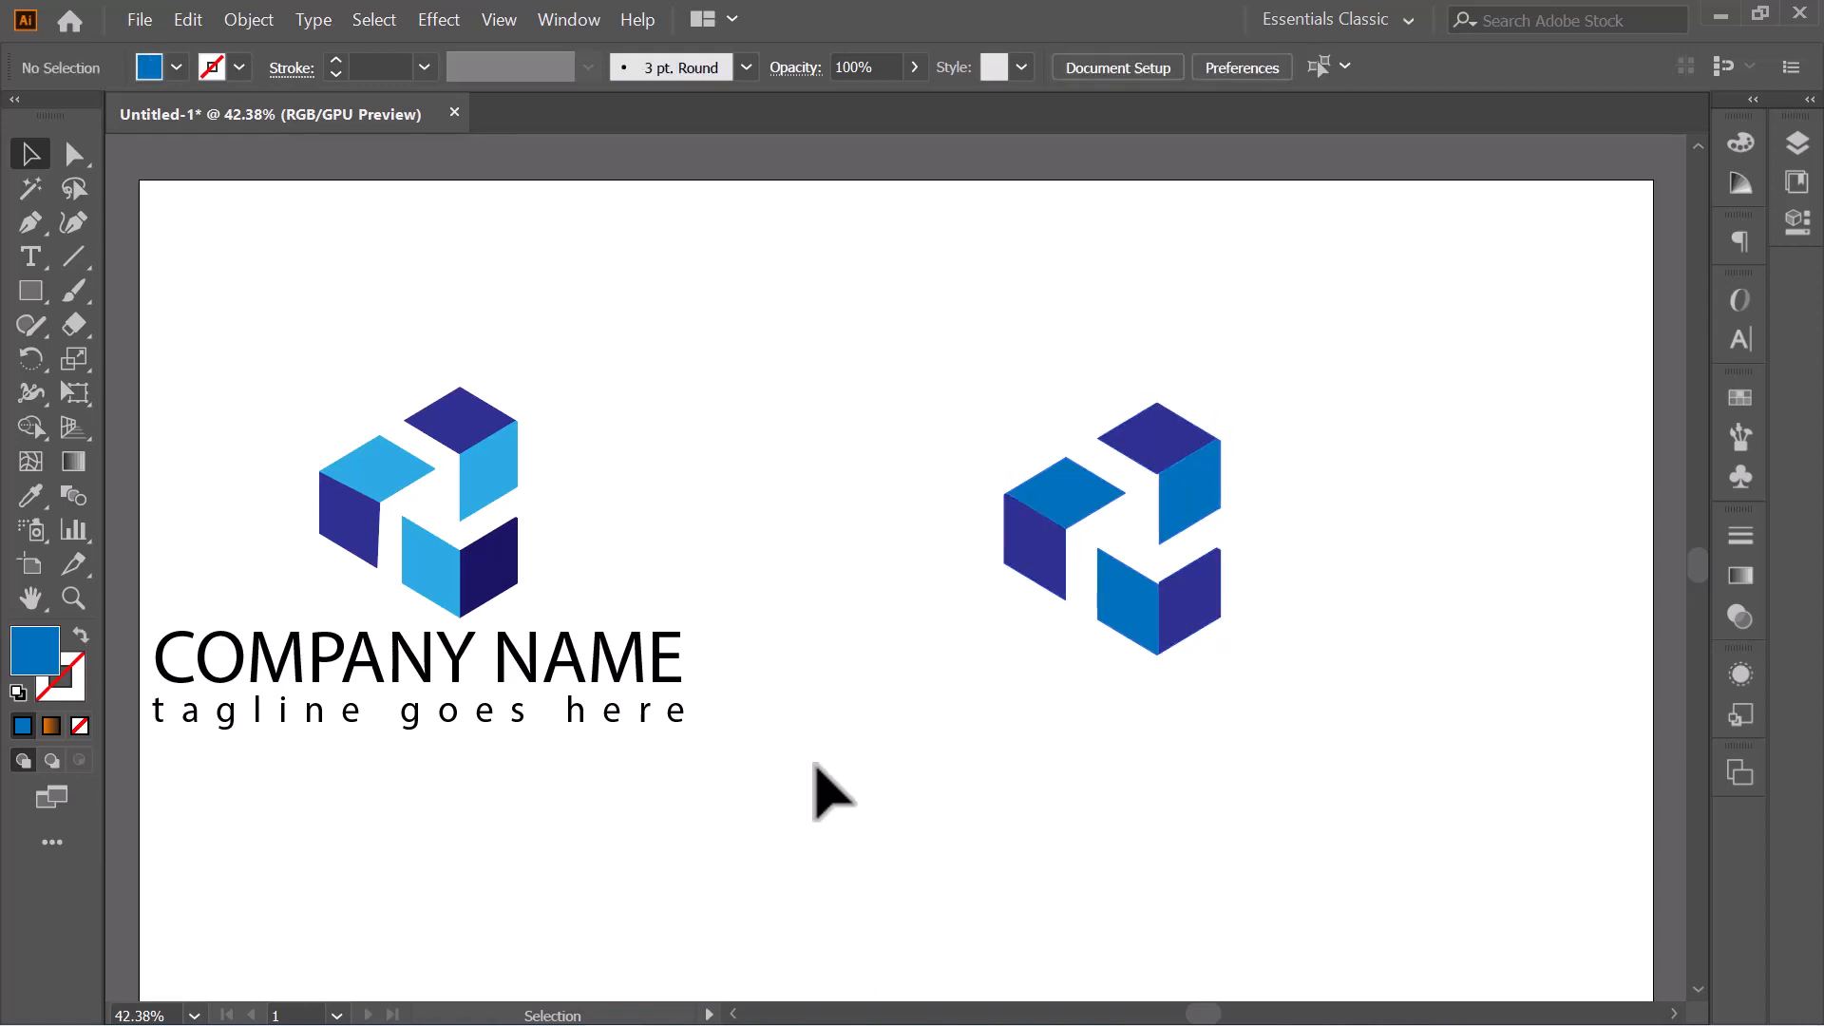